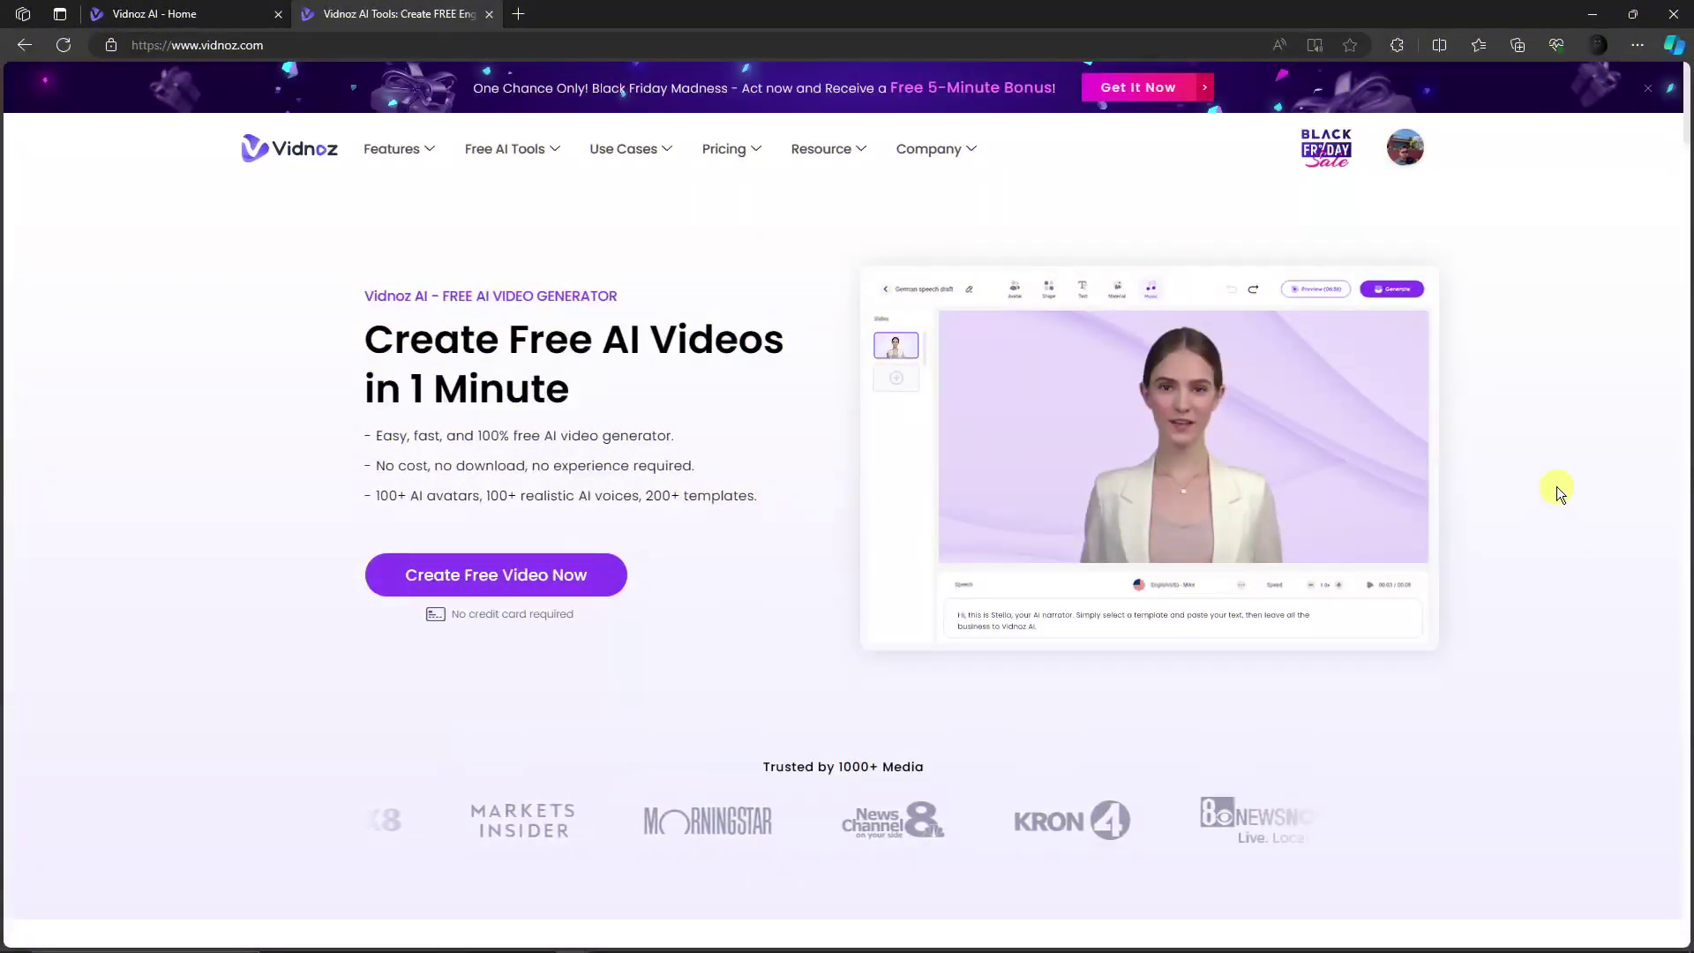
Step: Close the Black Friday deals popup on the Vidnoz homepage
scroll(1562, 467, down, 3)
scroll(1562, 467, up, 1)
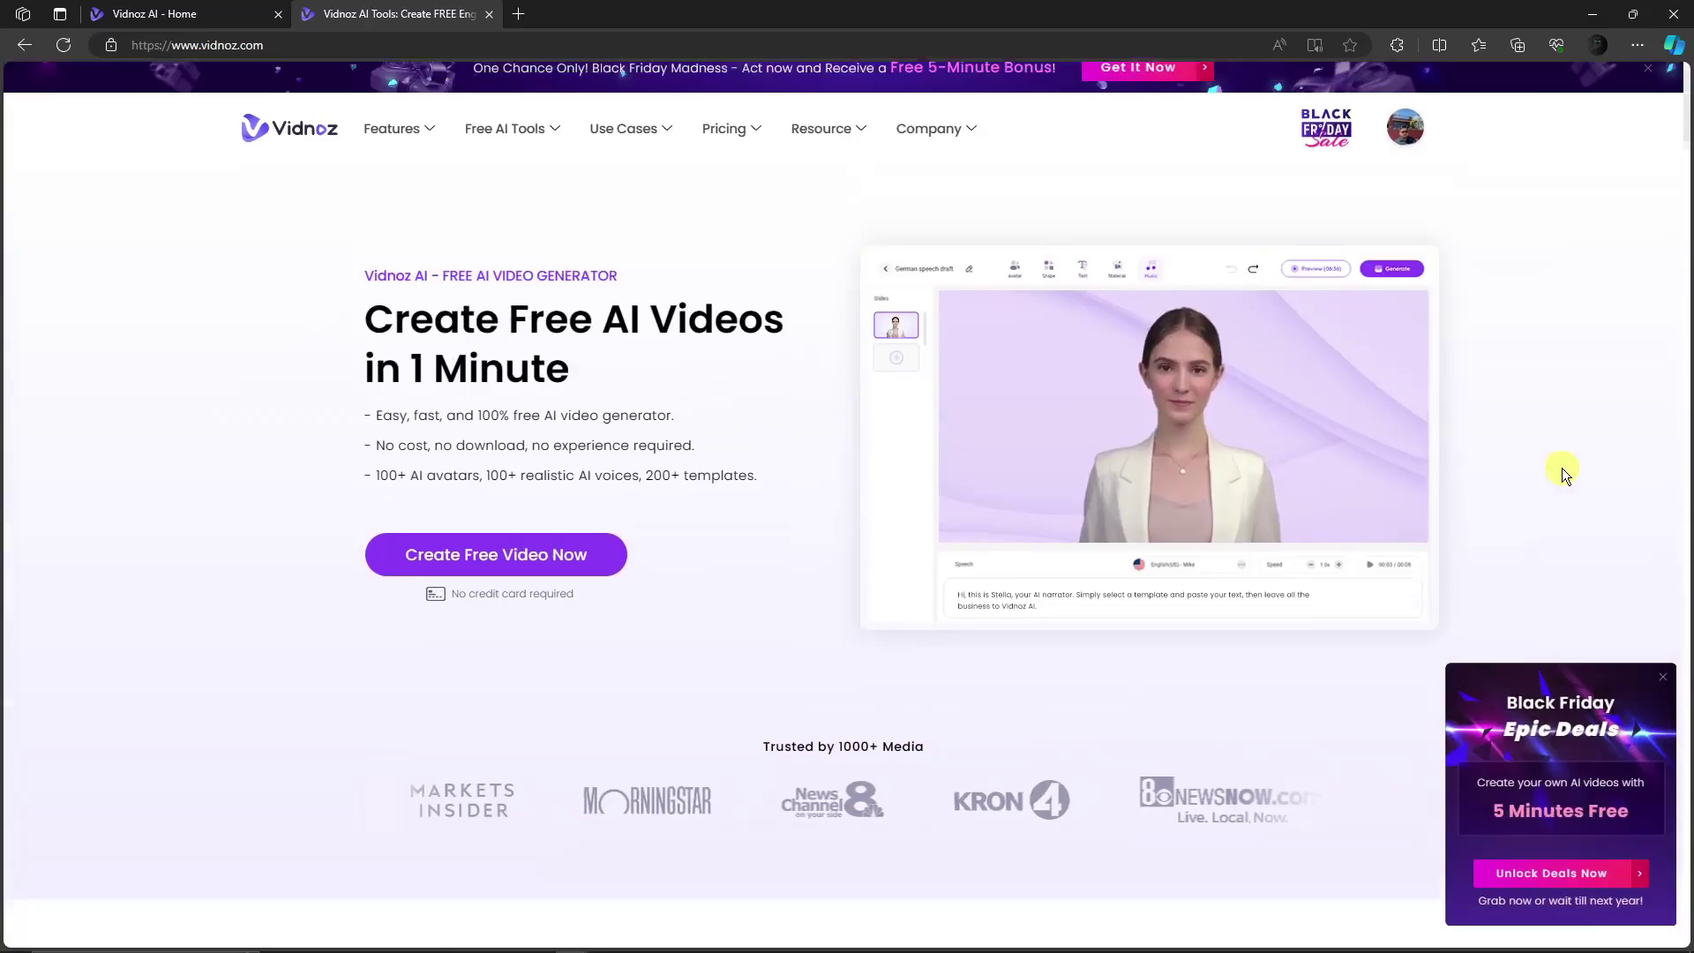
click(1664, 681)
Step: Look over the homepage and bring up the Free AI Tools list
scroll(1604, 530, down, 6)
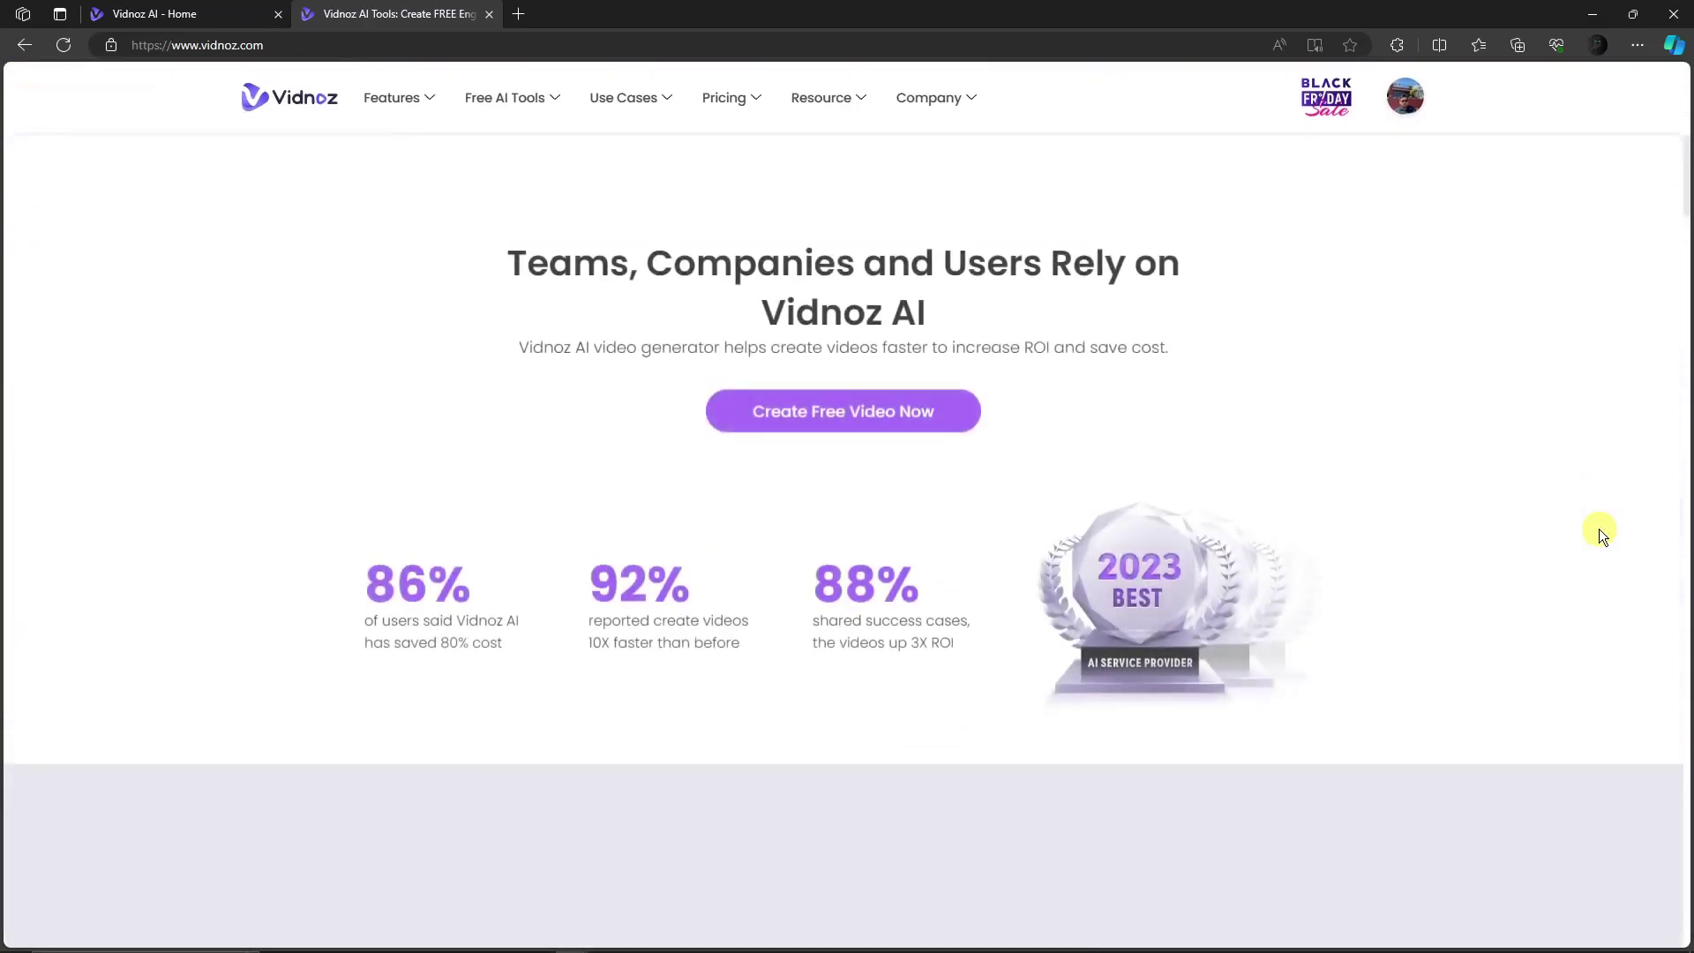
scroll(1601, 532, up, 7)
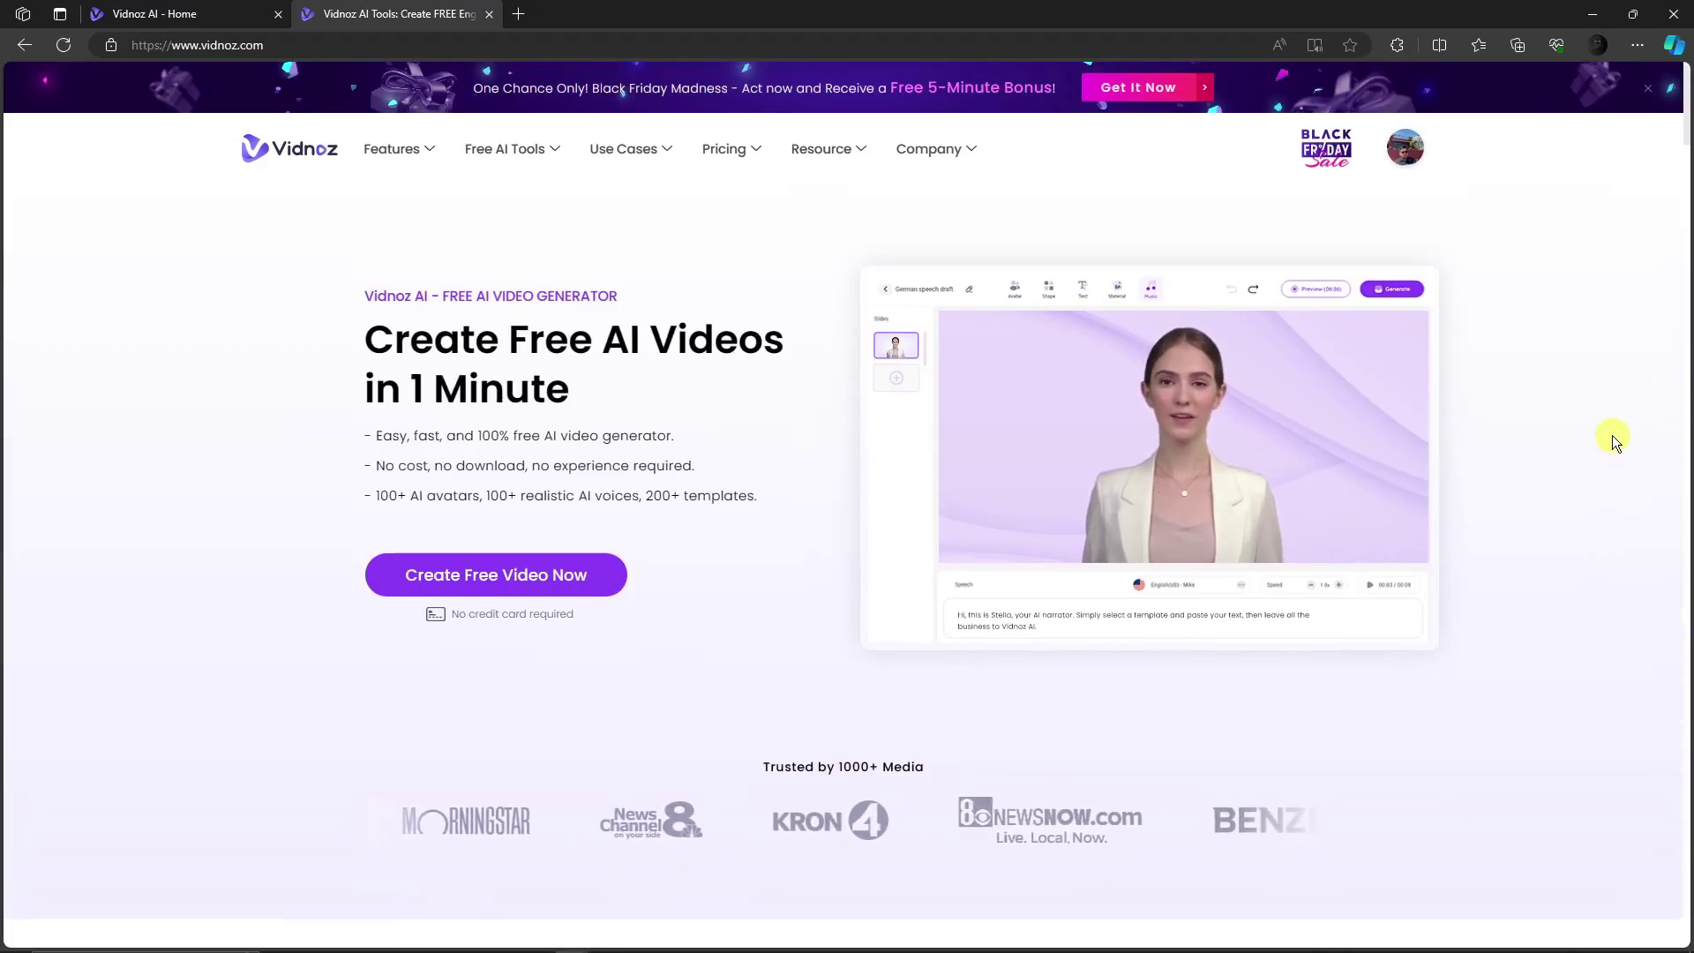
scroll(1601, 436, down, 5)
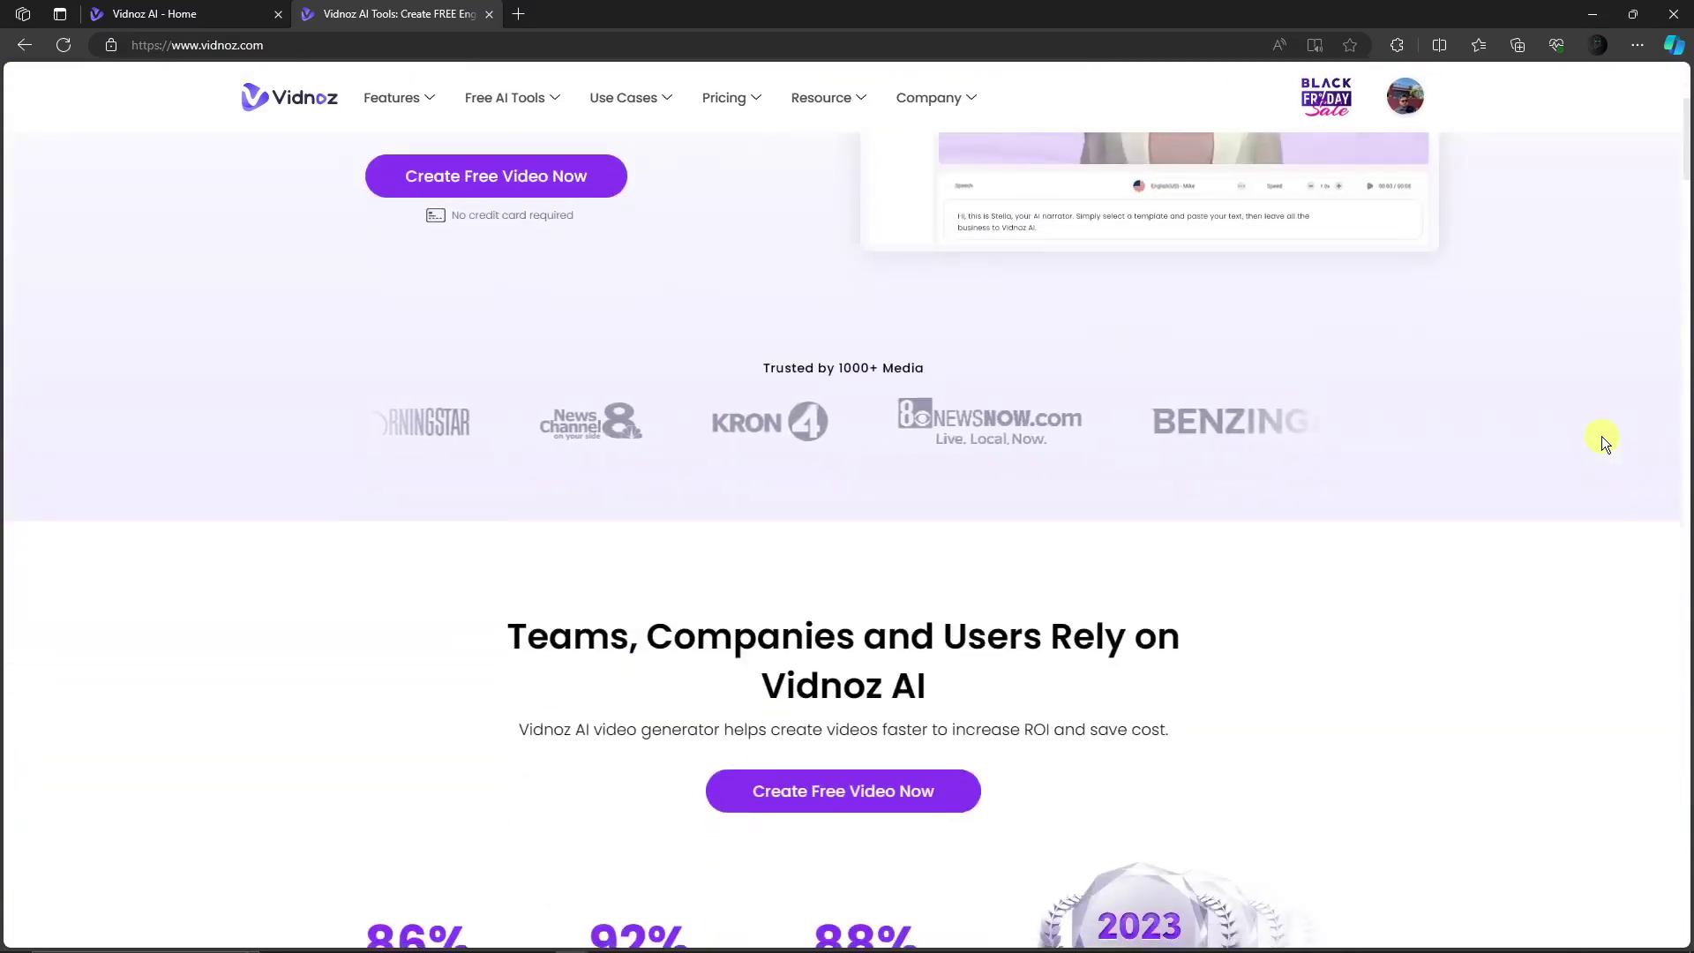
scroll(1602, 436, down, 6)
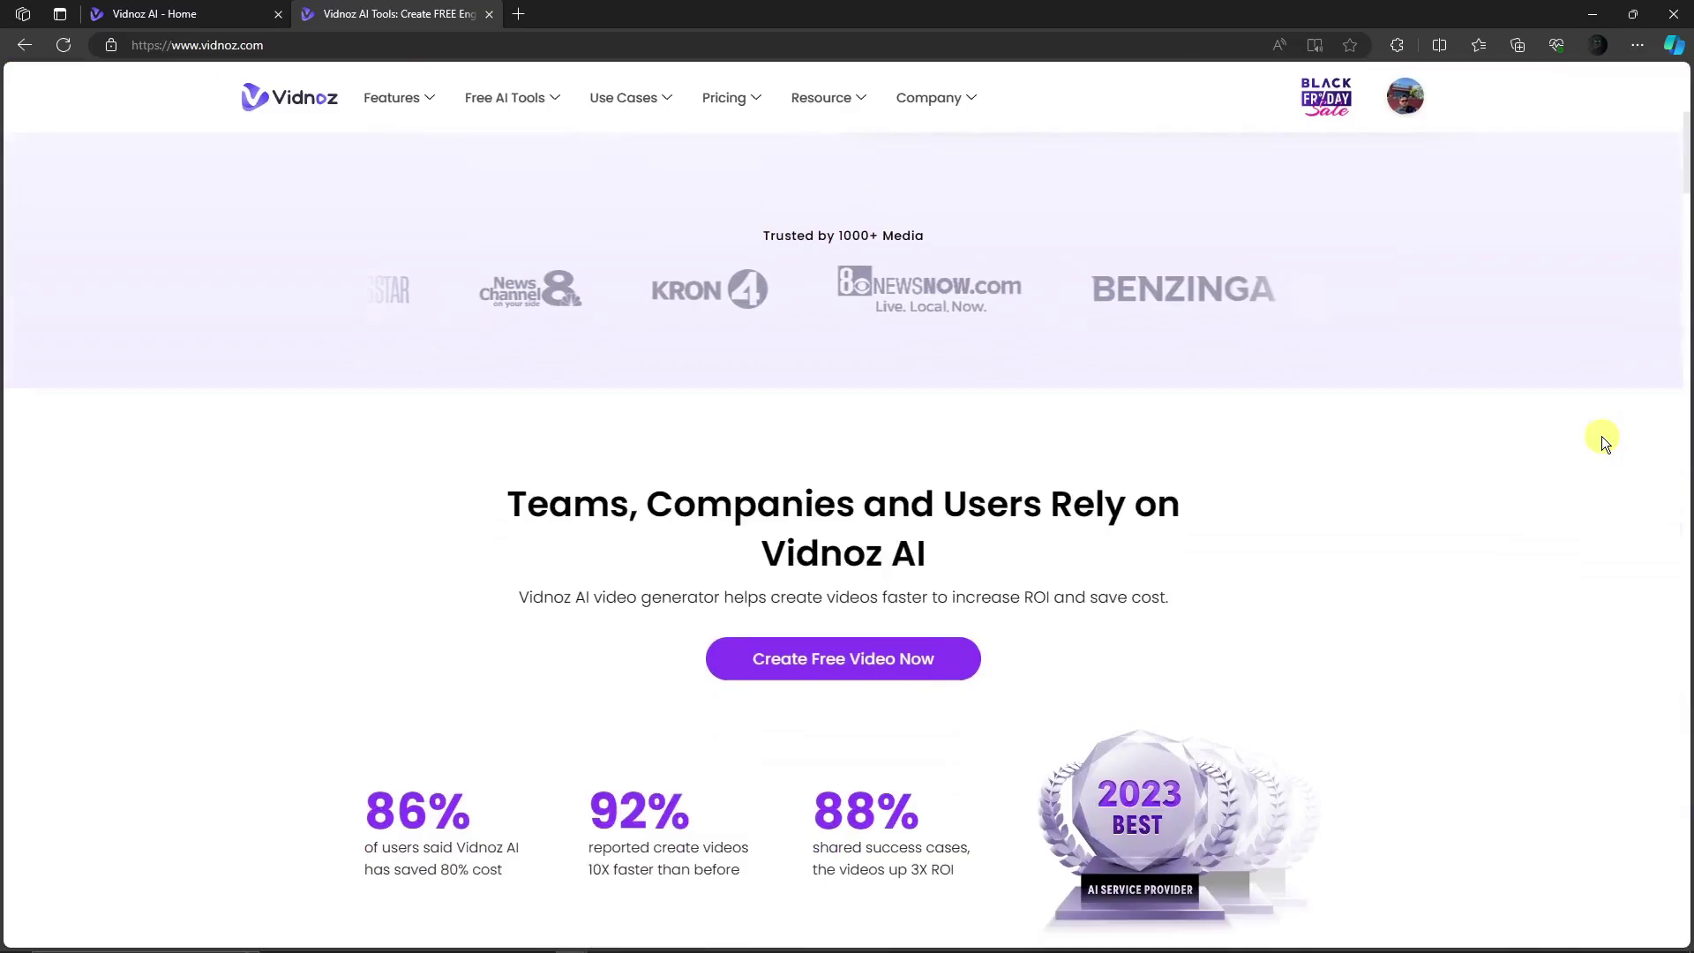
scroll(1601, 436, up, 7)
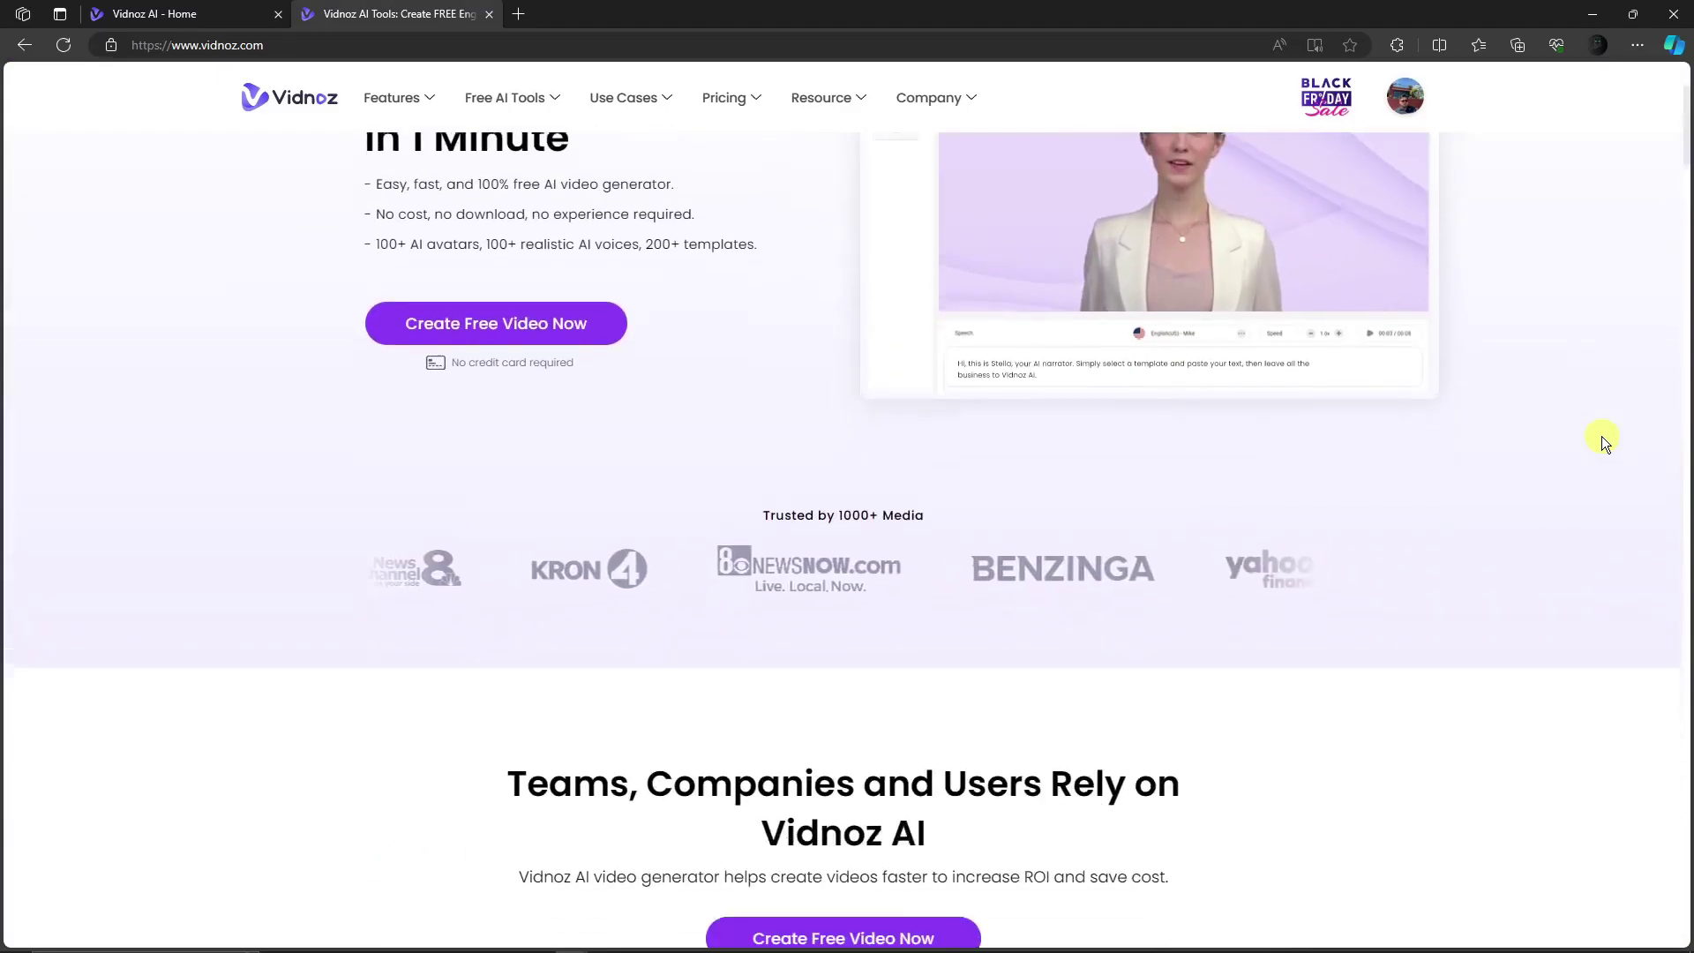
scroll(1602, 435, up, 3)
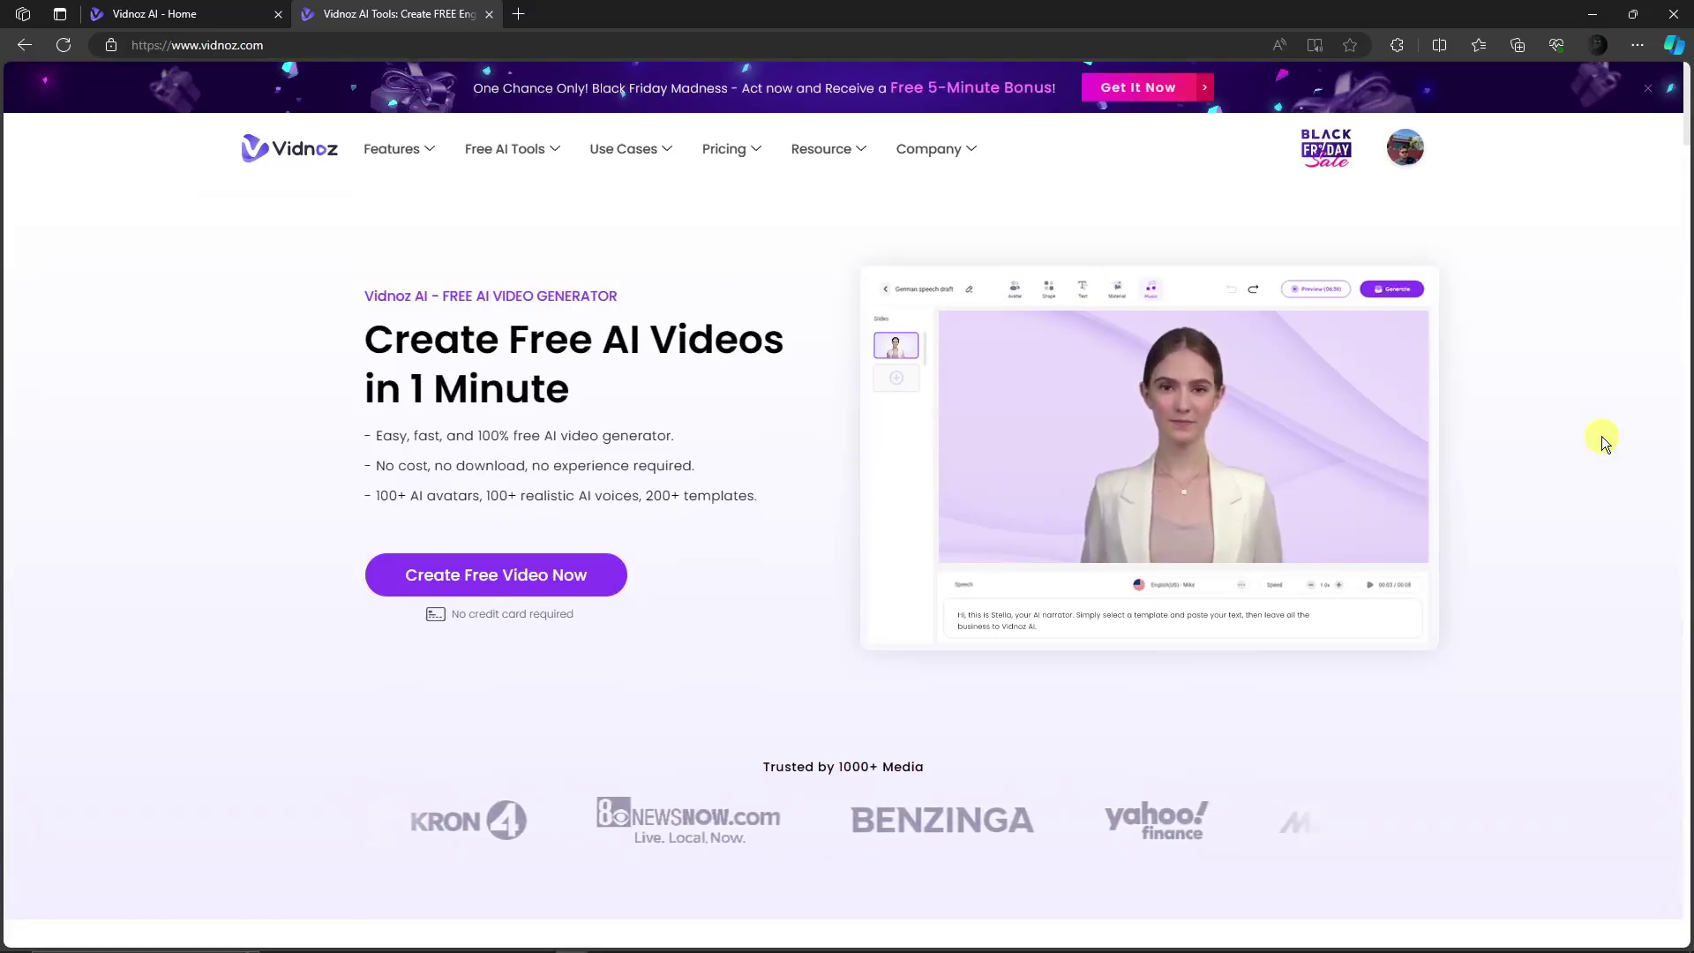
scroll(1554, 490, down, 6)
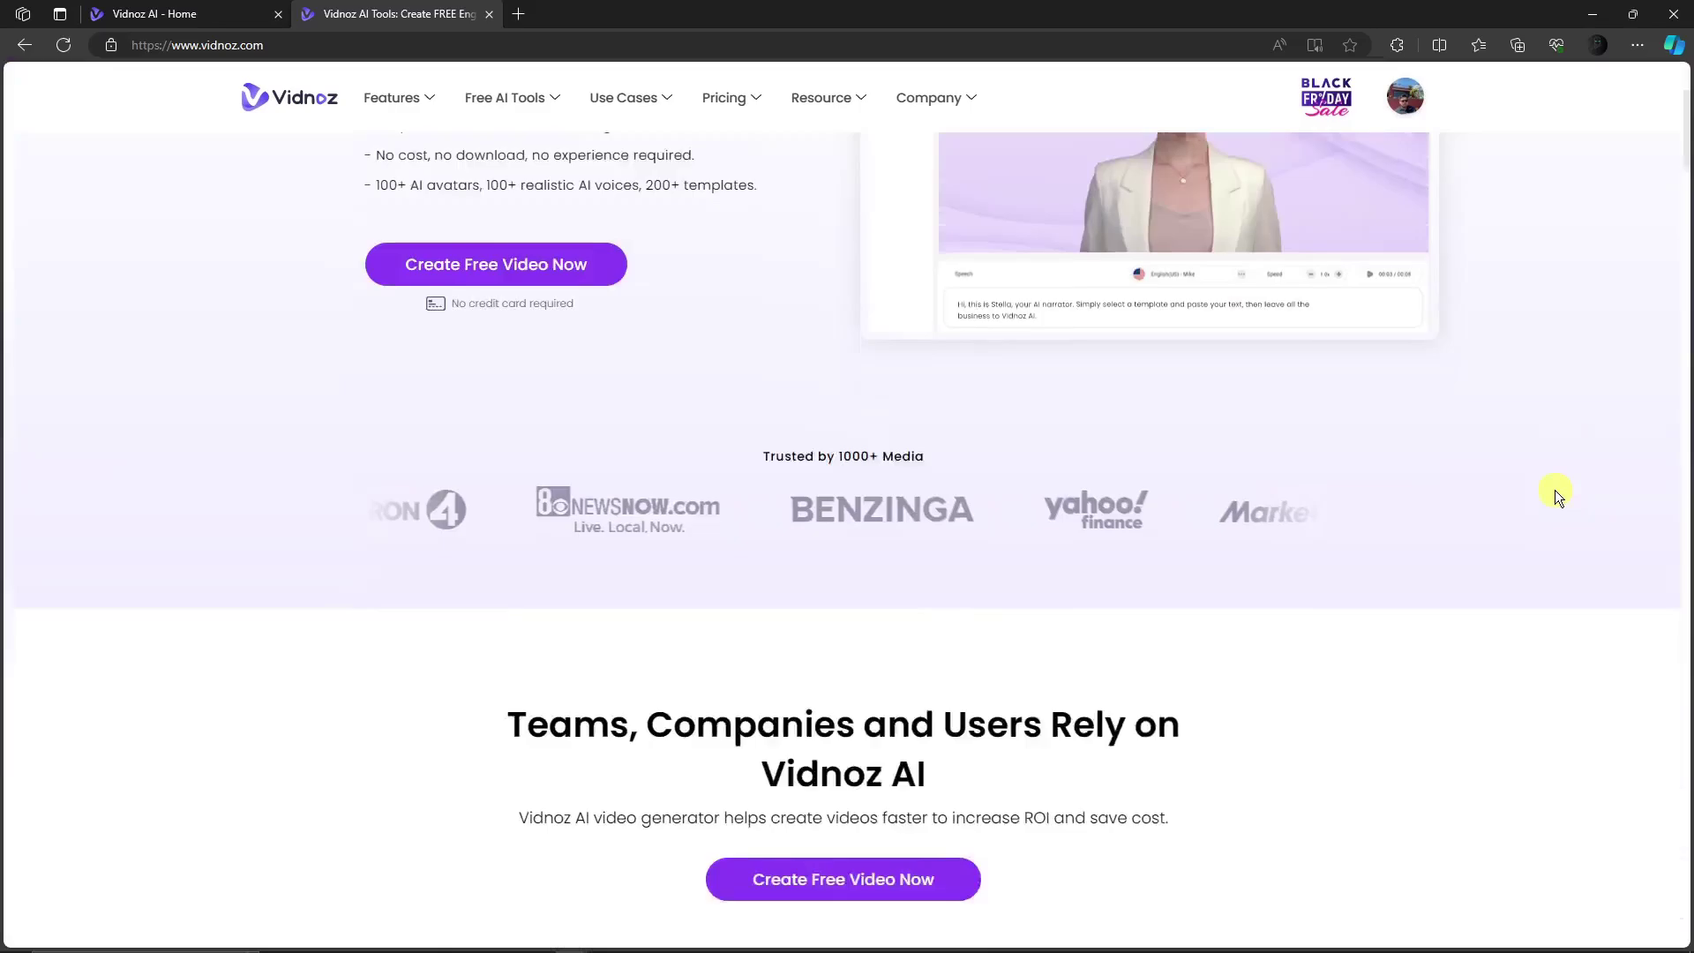
scroll(1516, 547, up, 6)
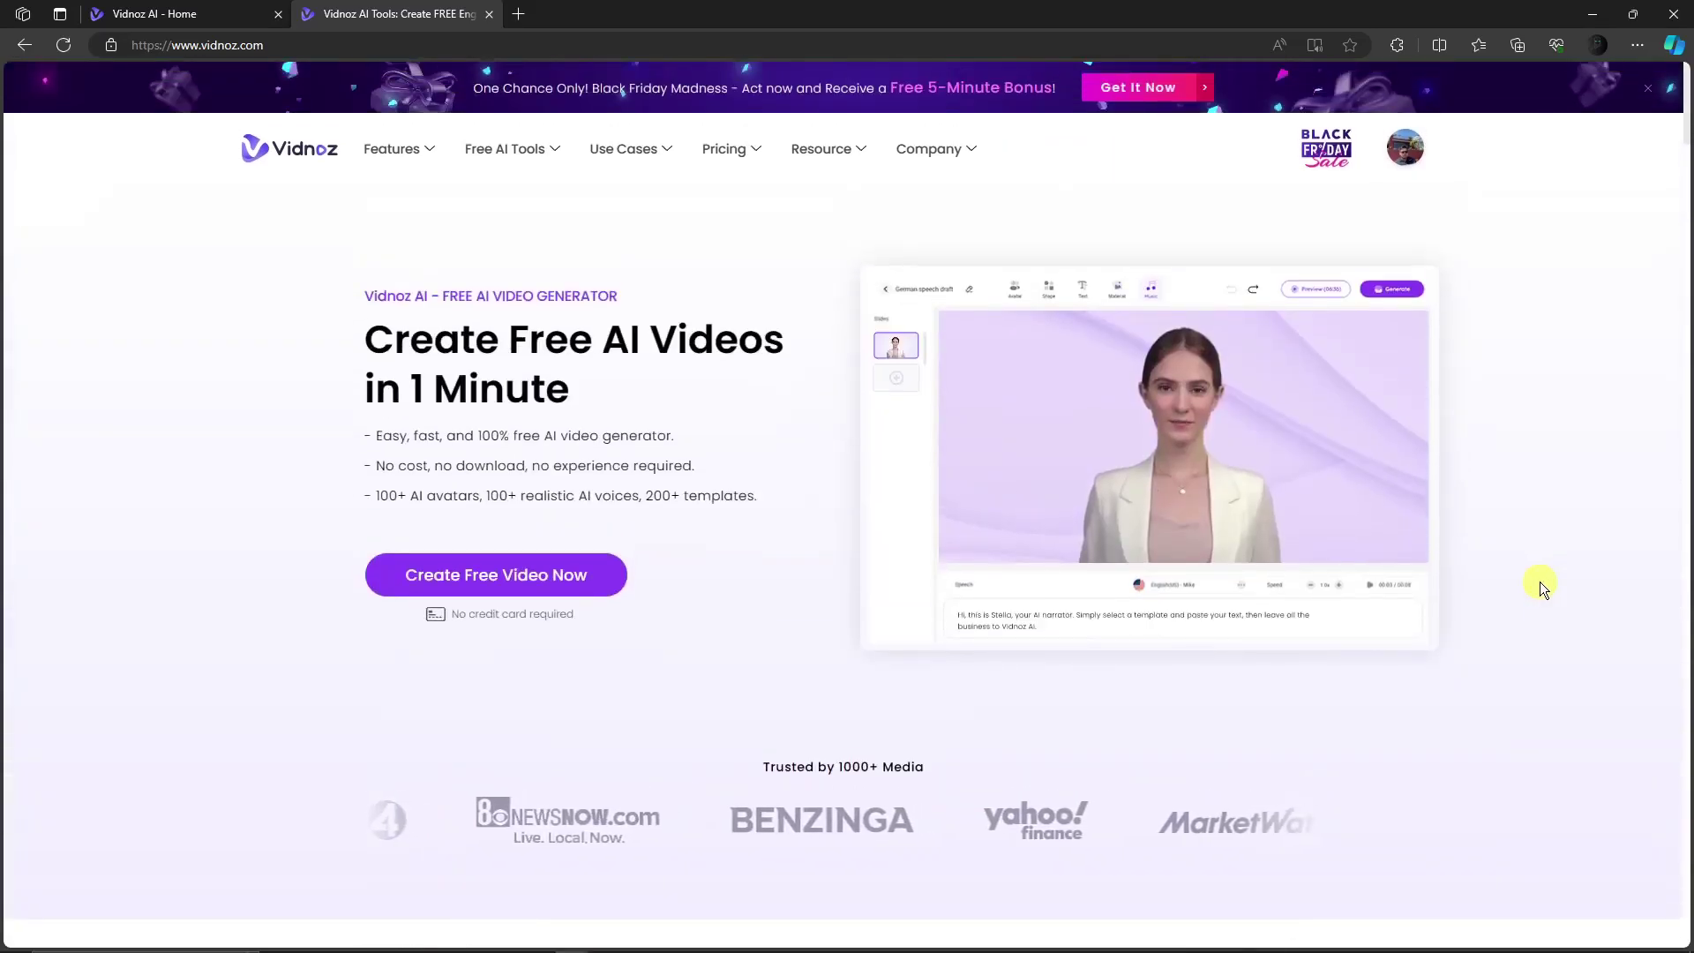
mouse_move(556, 158)
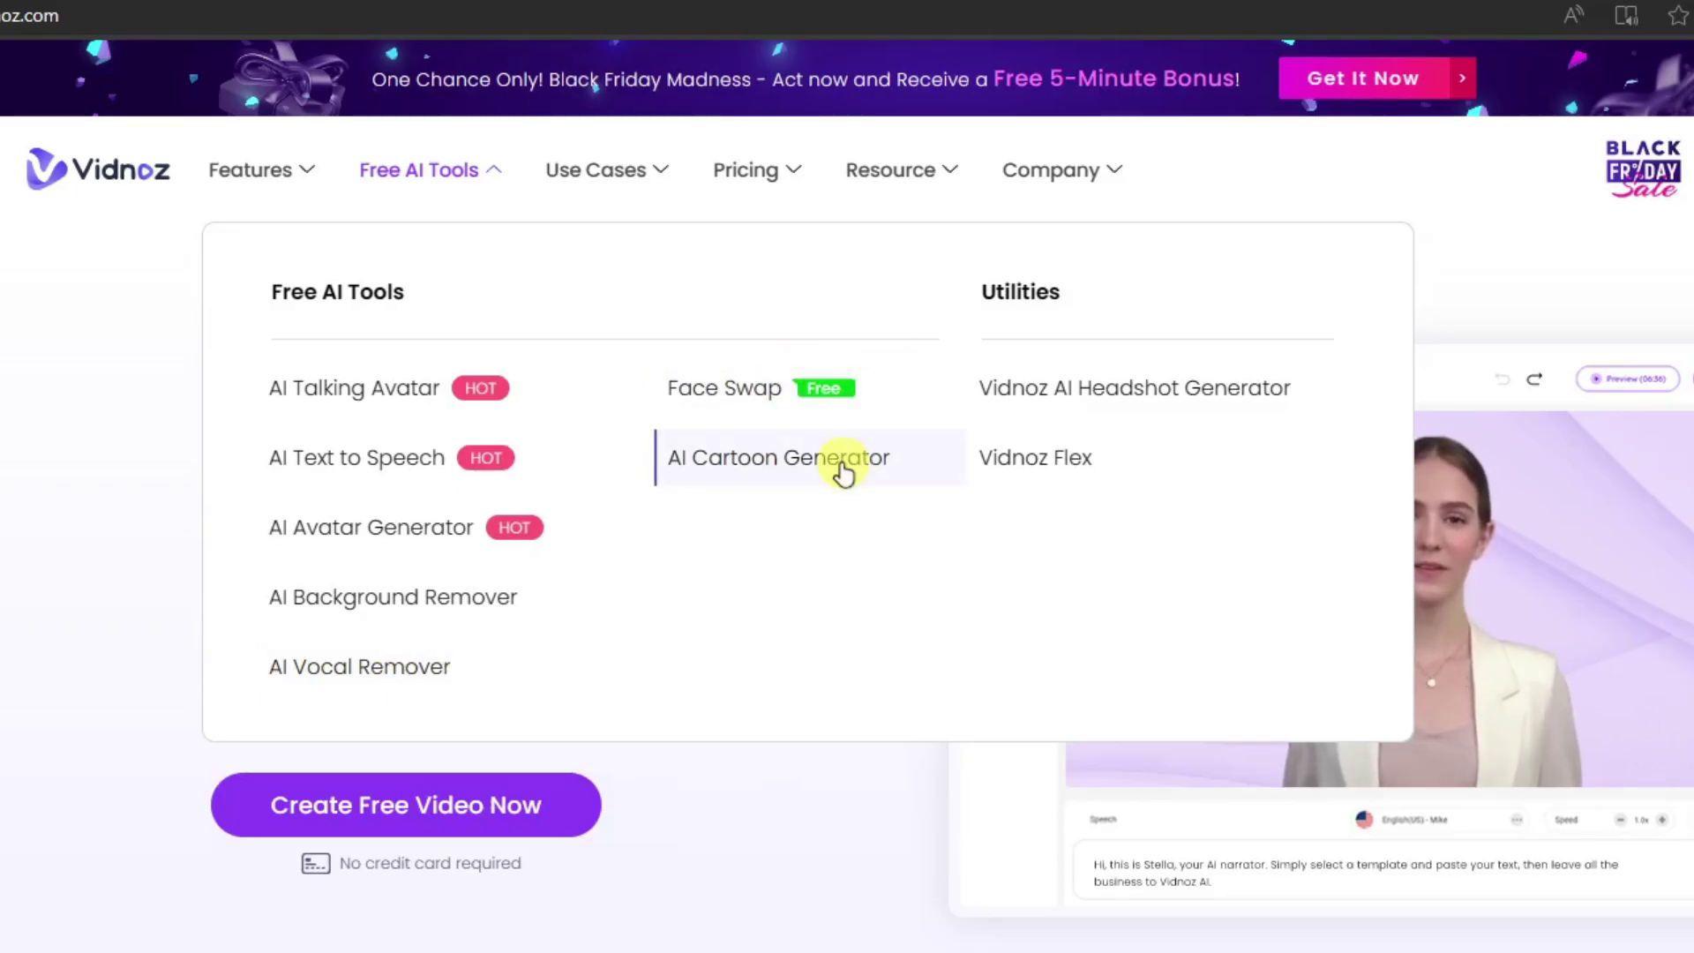
Step: Put away the Free AI Tools list, leaving the homepage's free video offer in view
mouse_move(918, 150)
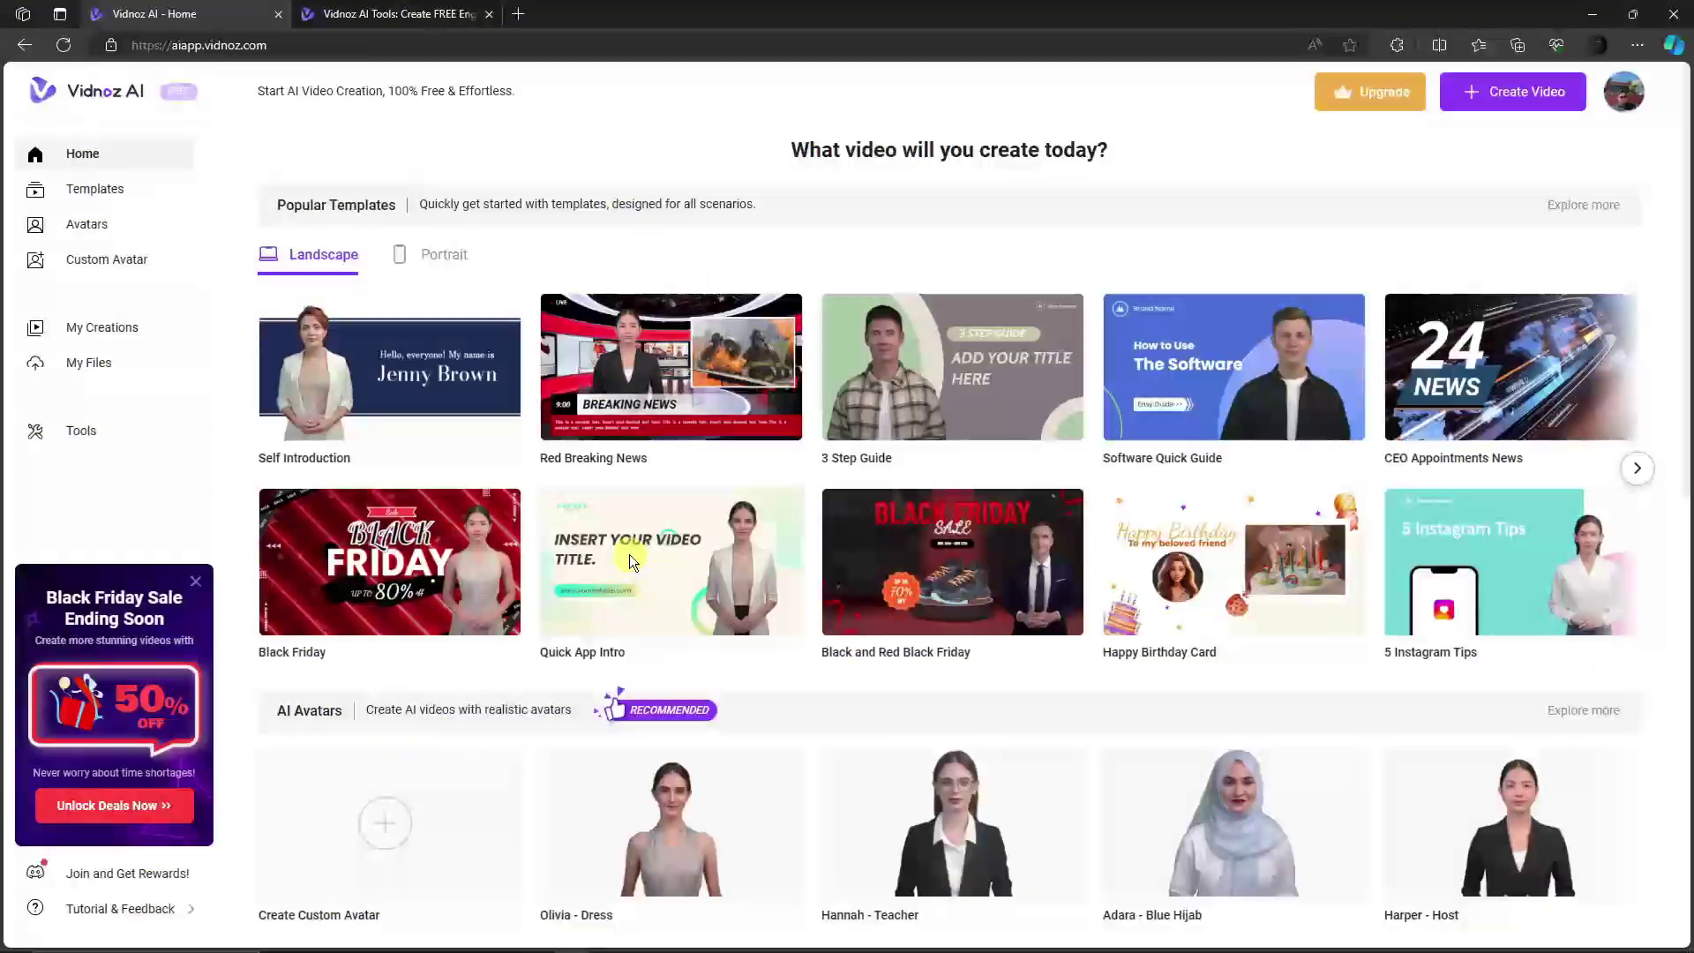
Step: Close the sidebar Black Friday sale banner and browse the workspace templates
scroll(591, 494, down, 6)
mouse_move(591, 496)
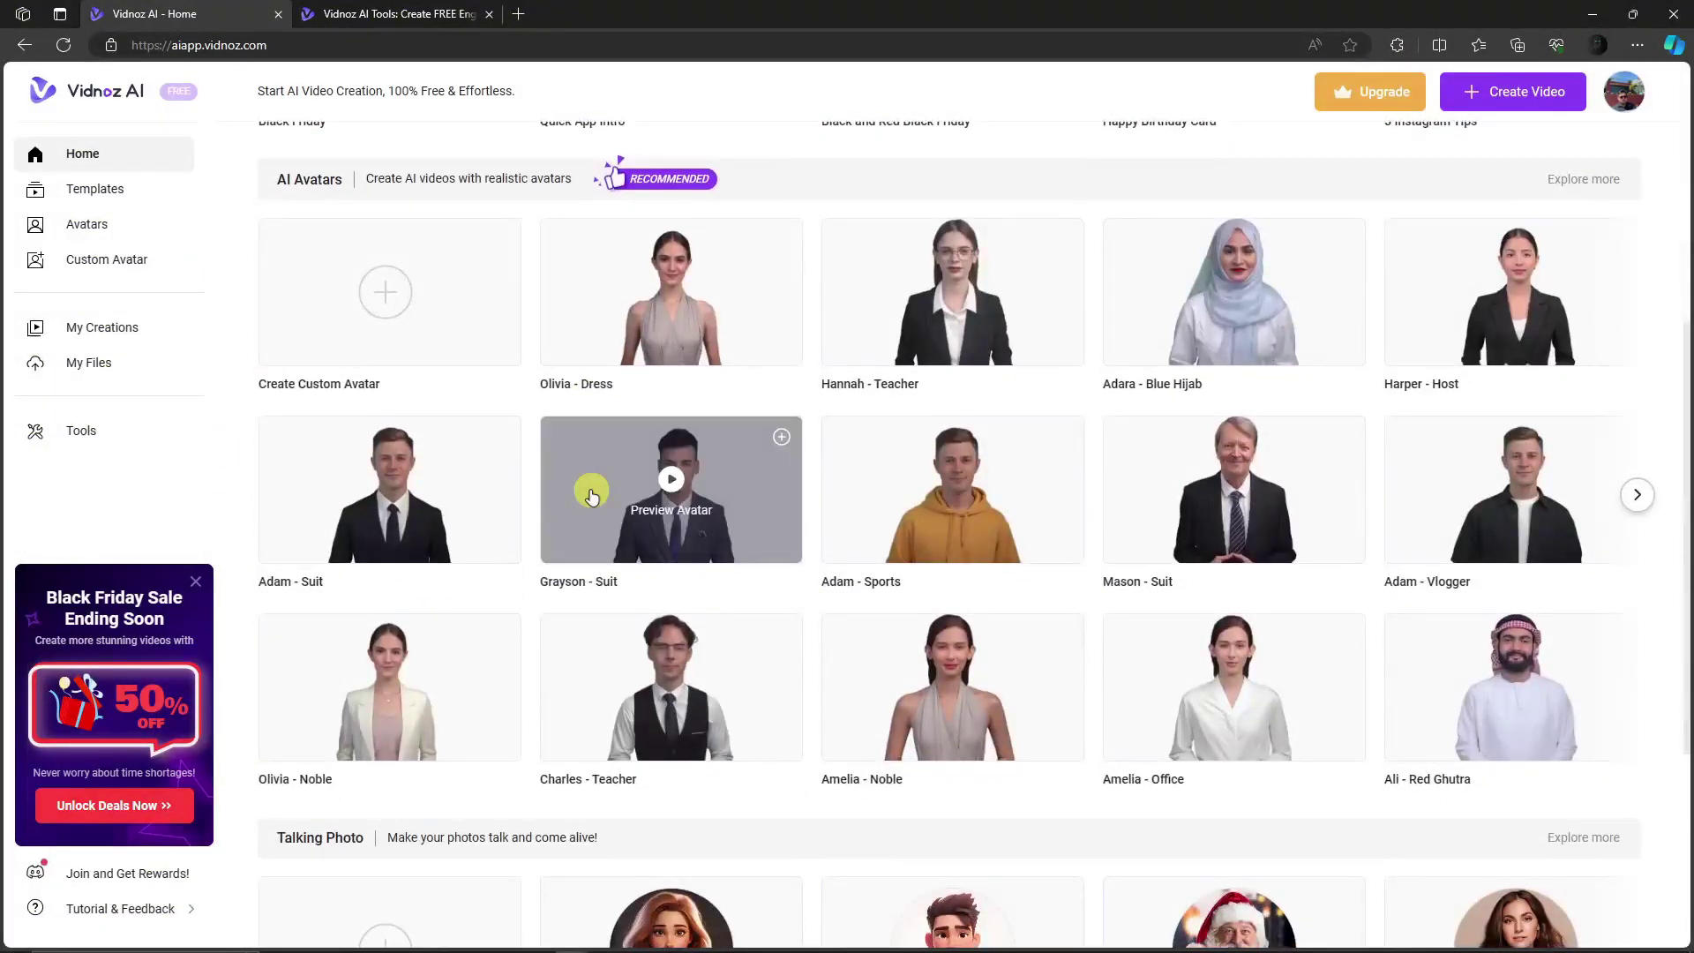
scroll(565, 415, down, 2)
scroll(537, 340, up, 8)
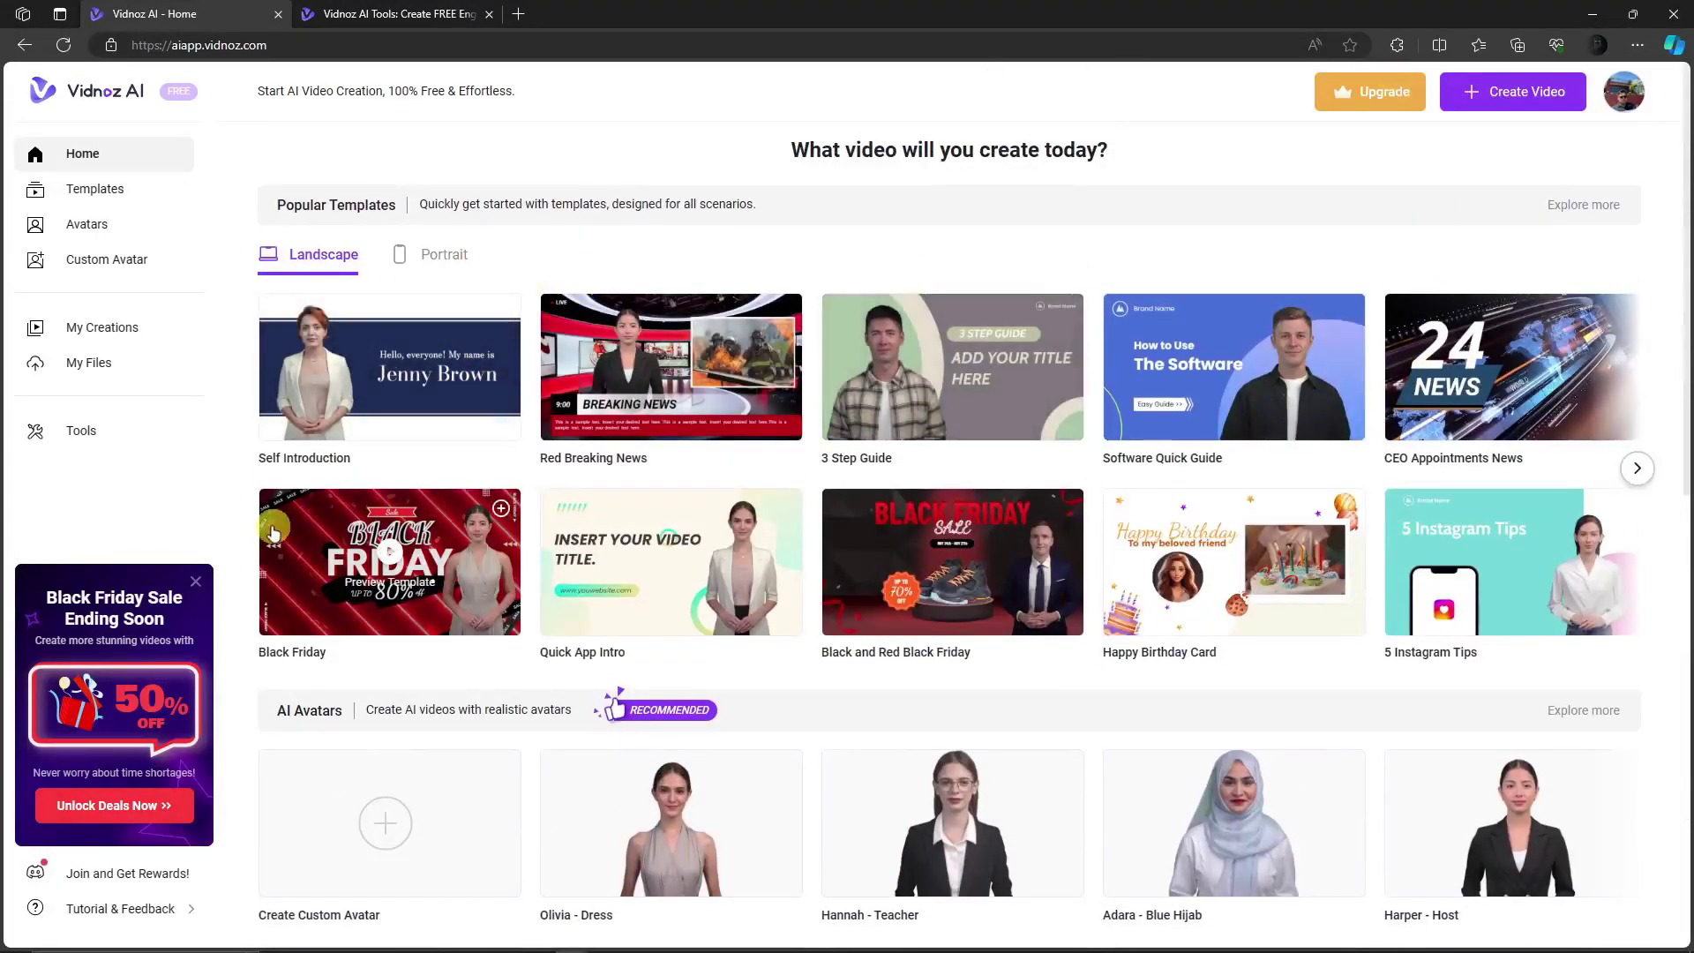
click(196, 582)
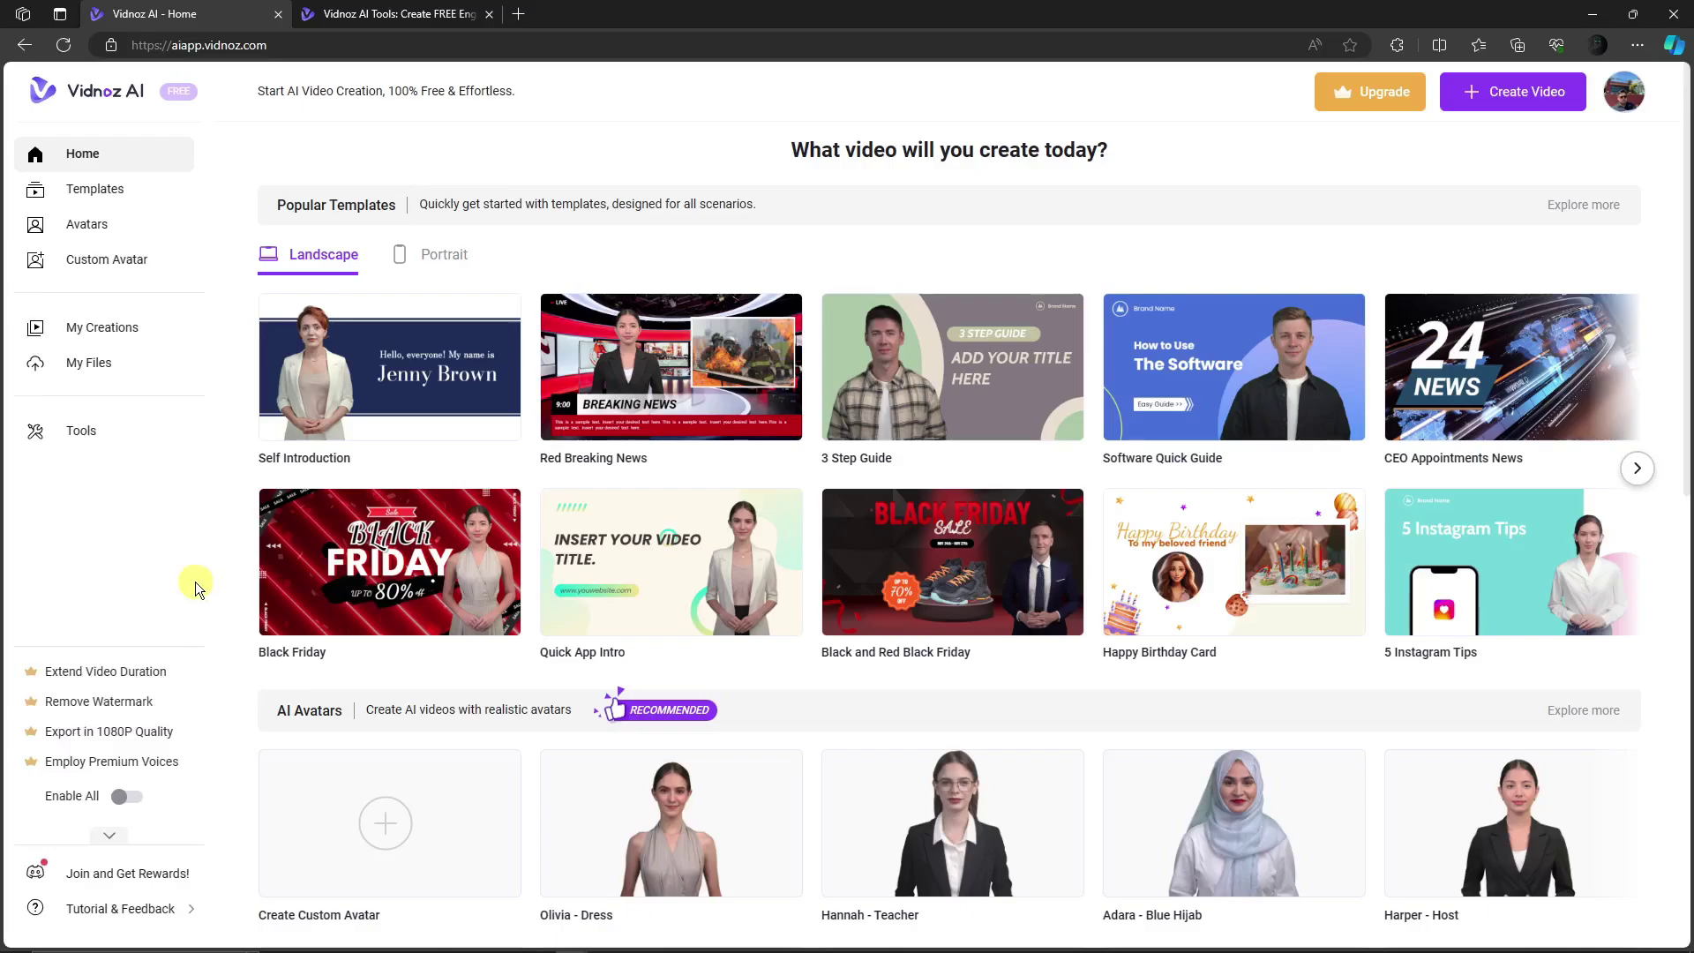
scroll(231, 566, down, 6)
scroll(371, 561, up, 6)
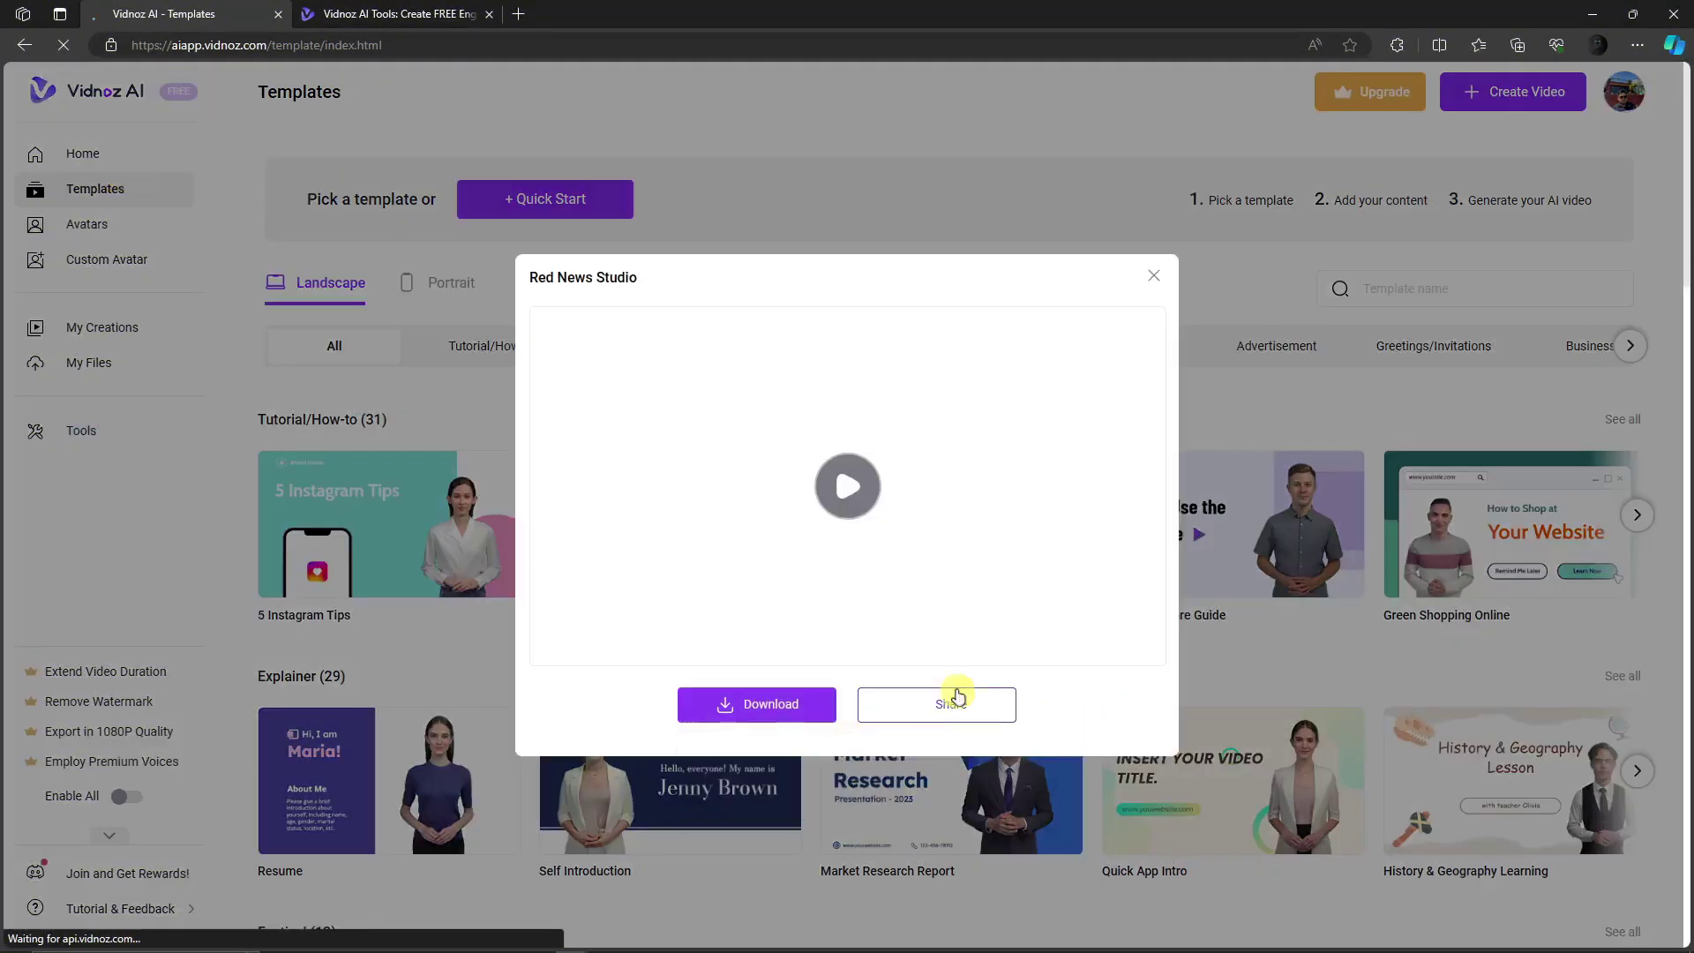
Step: Close the Red News Studio preview and browse the Talking Photo and Customized Avatar collections
click(1154, 276)
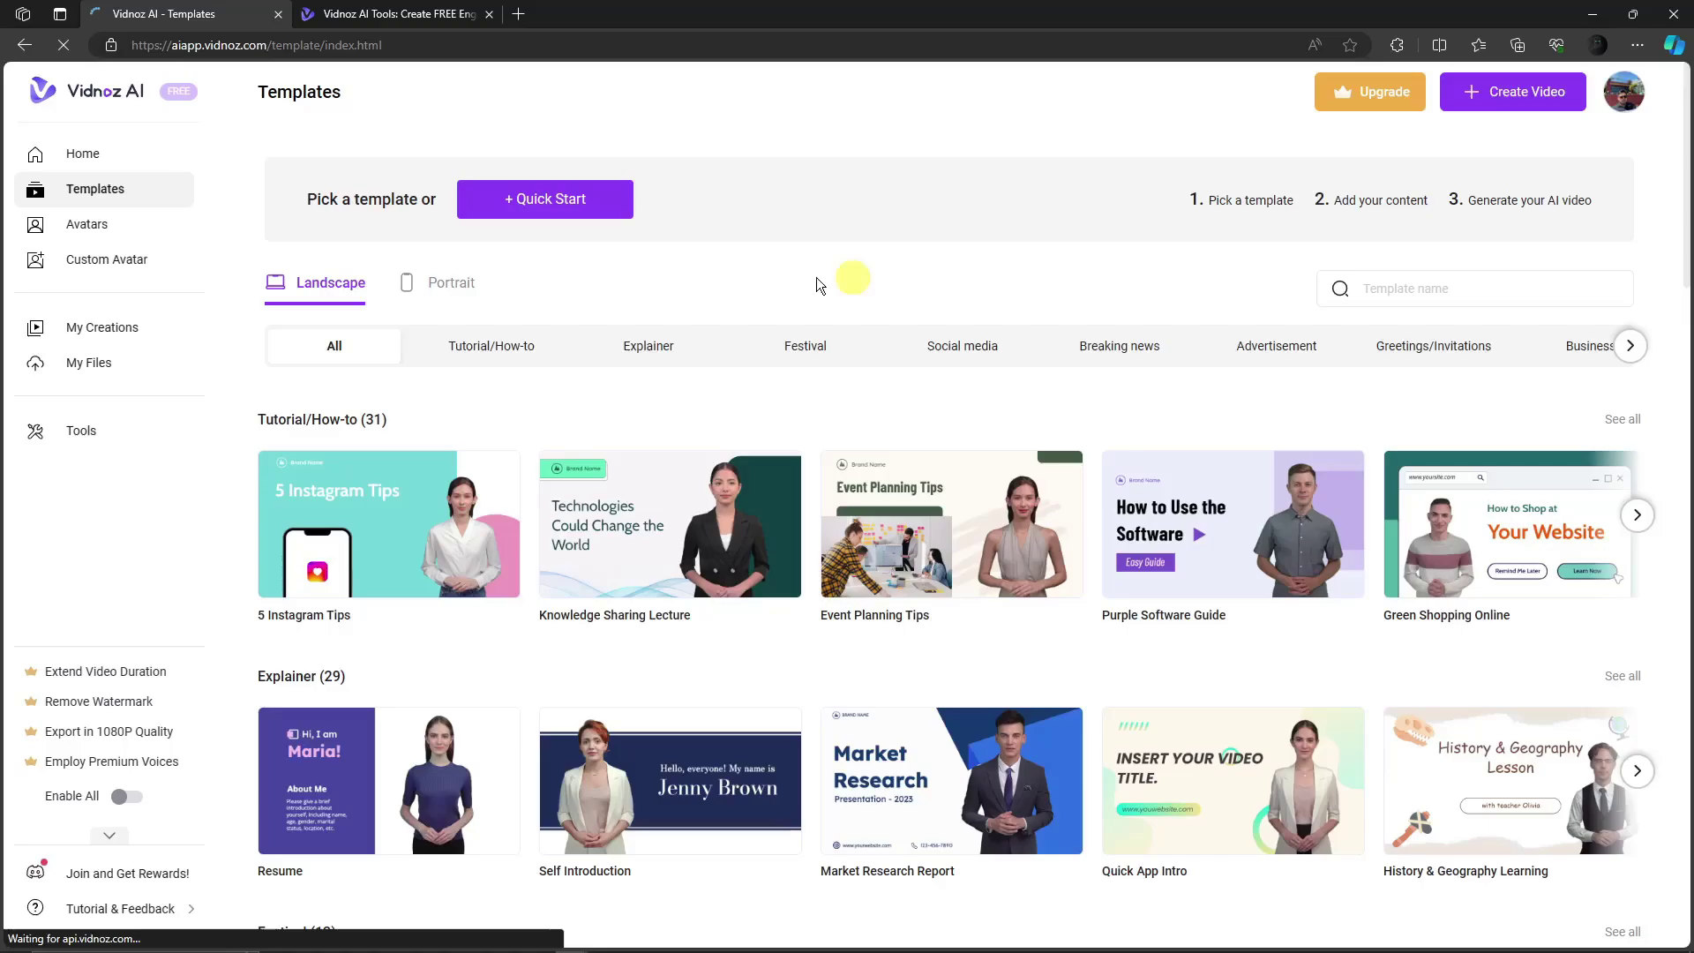
click(73, 228)
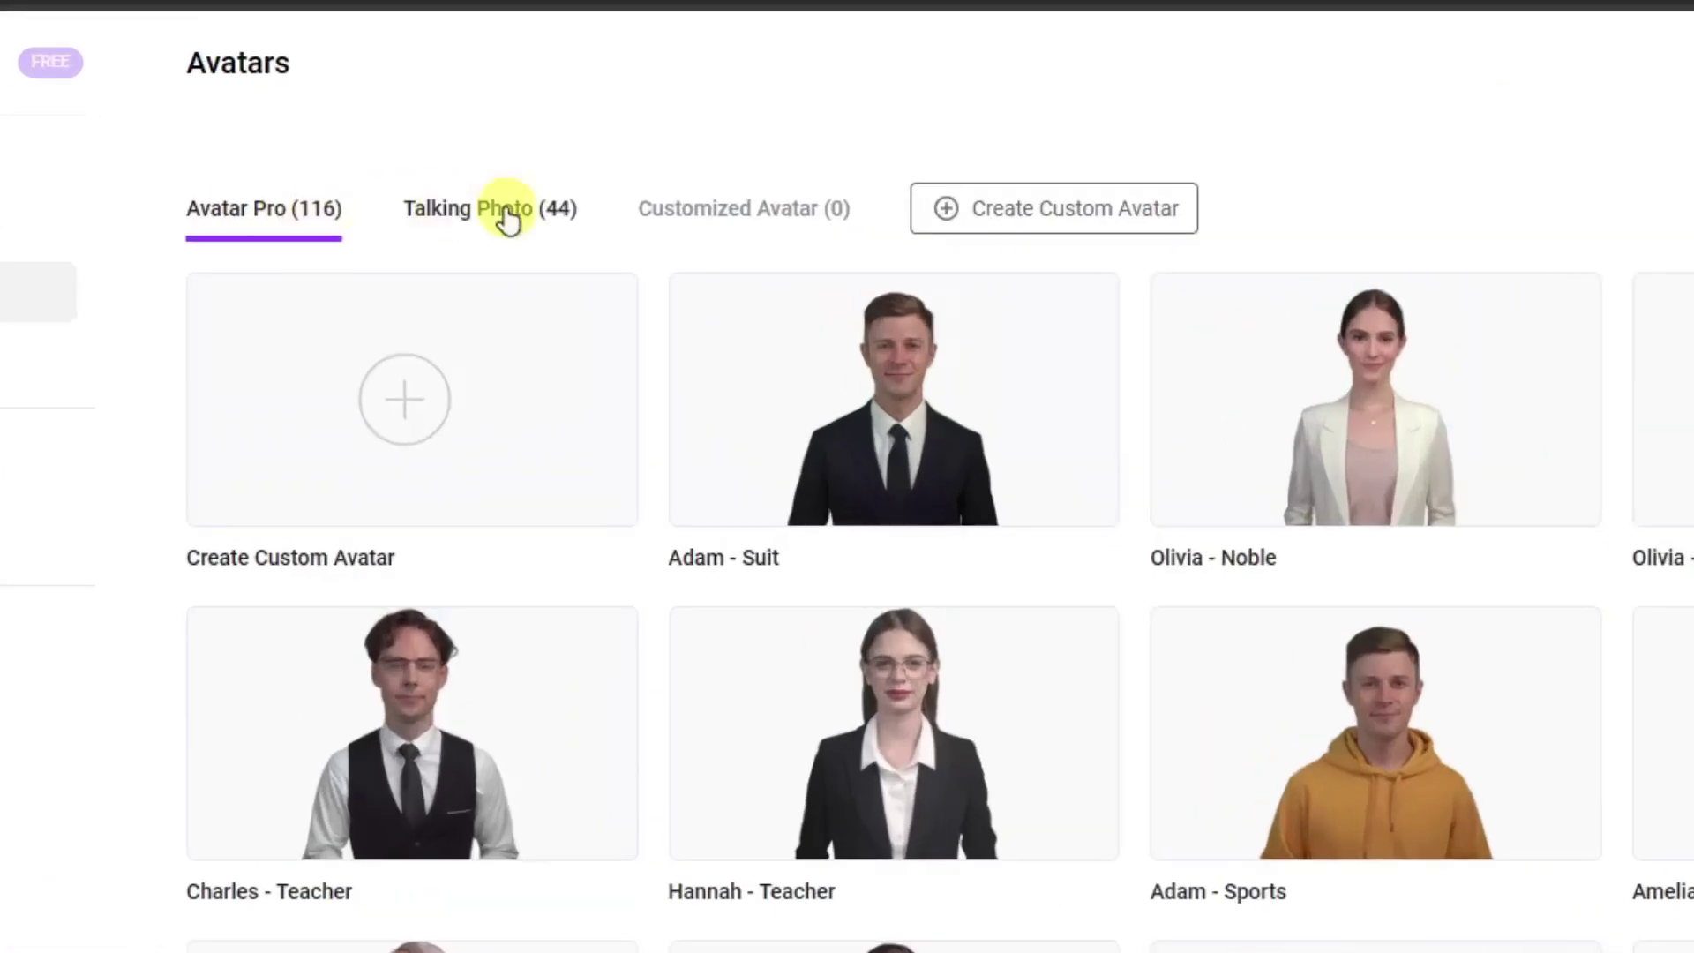
click(443, 181)
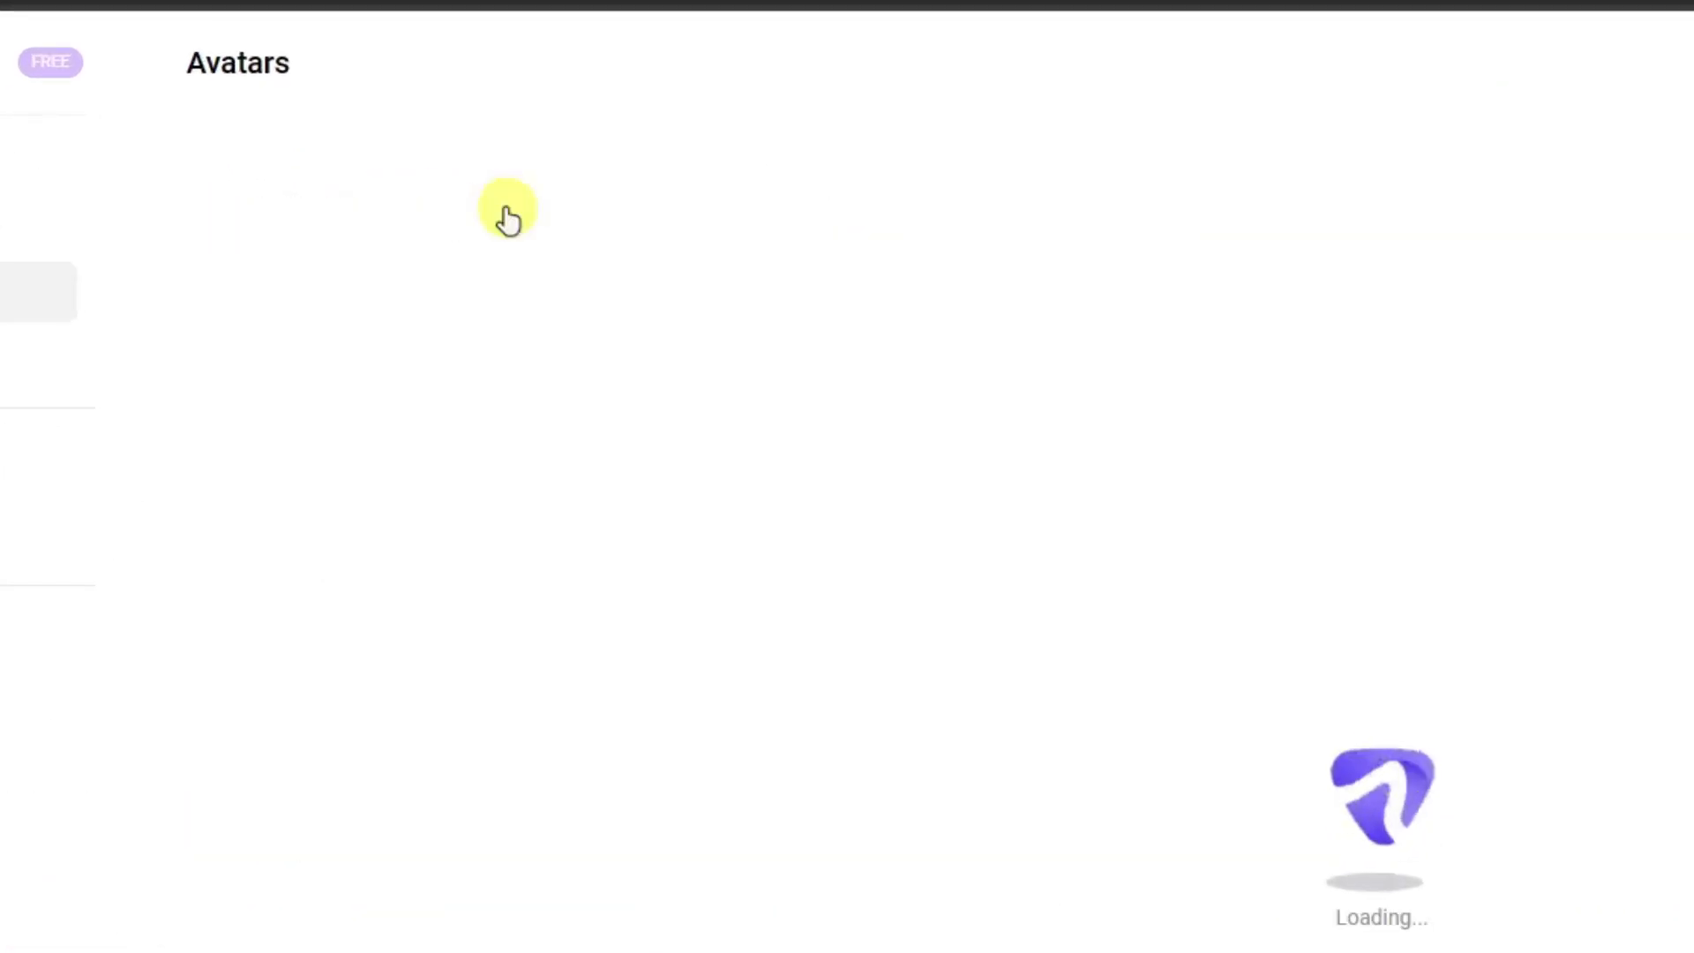
click(737, 211)
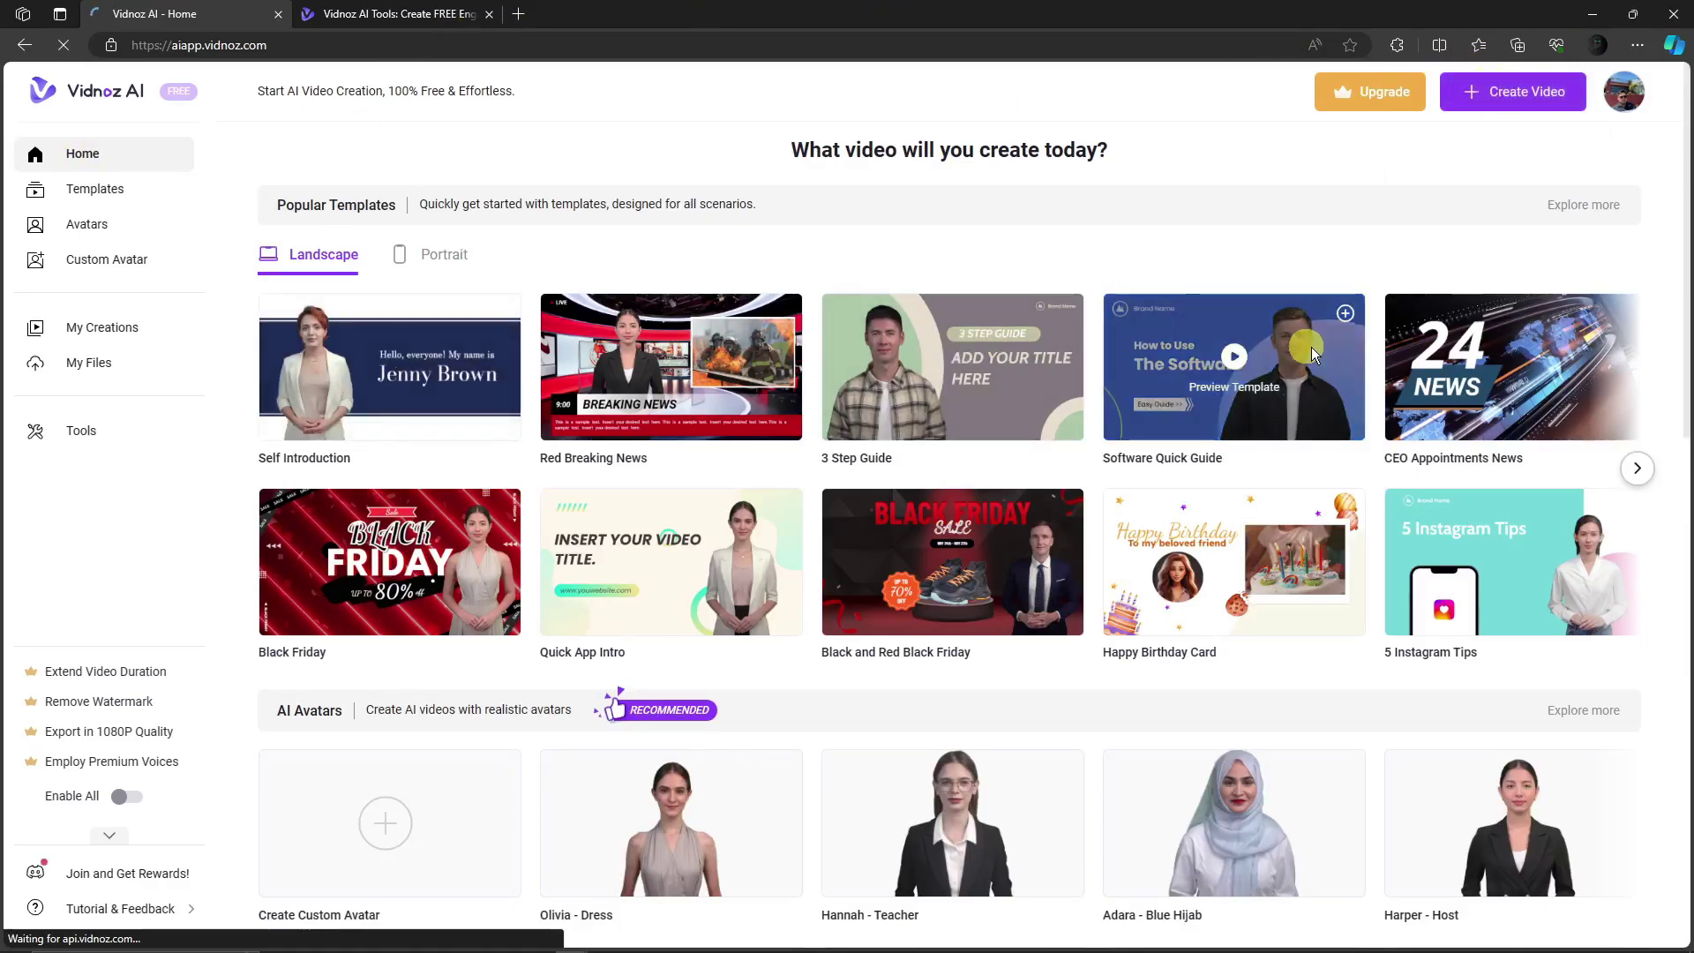
Step: Show the Portrait templates and play the Red News Studio preview
mouse_move(1529, 460)
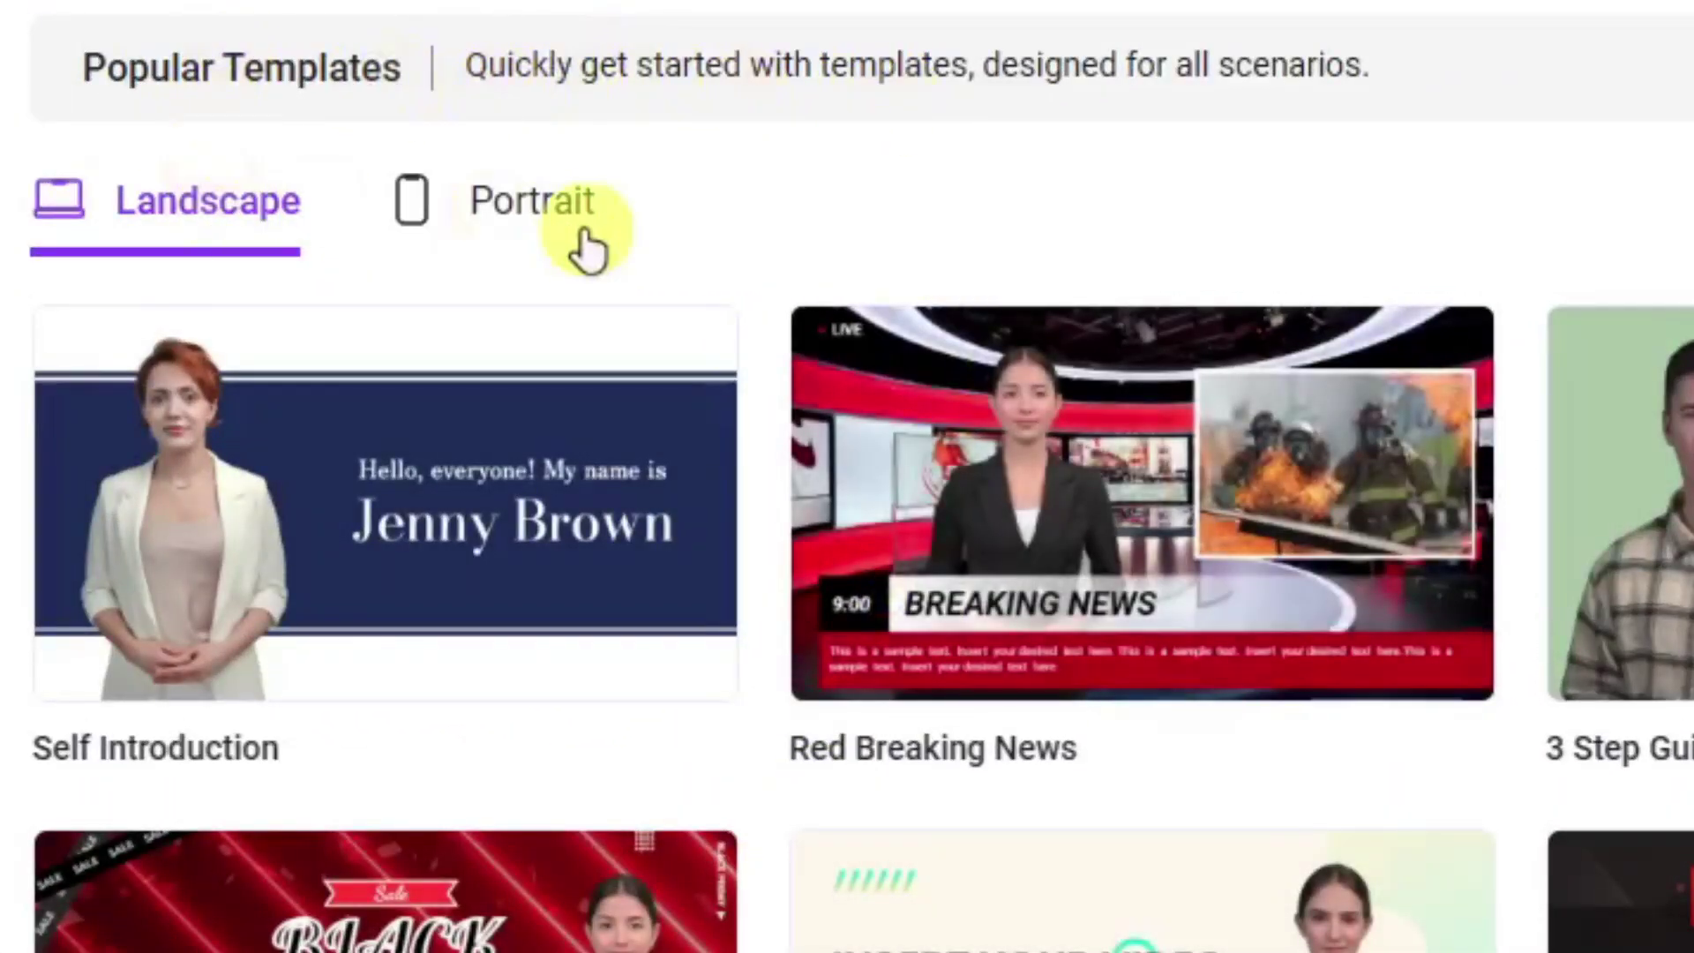
click(570, 220)
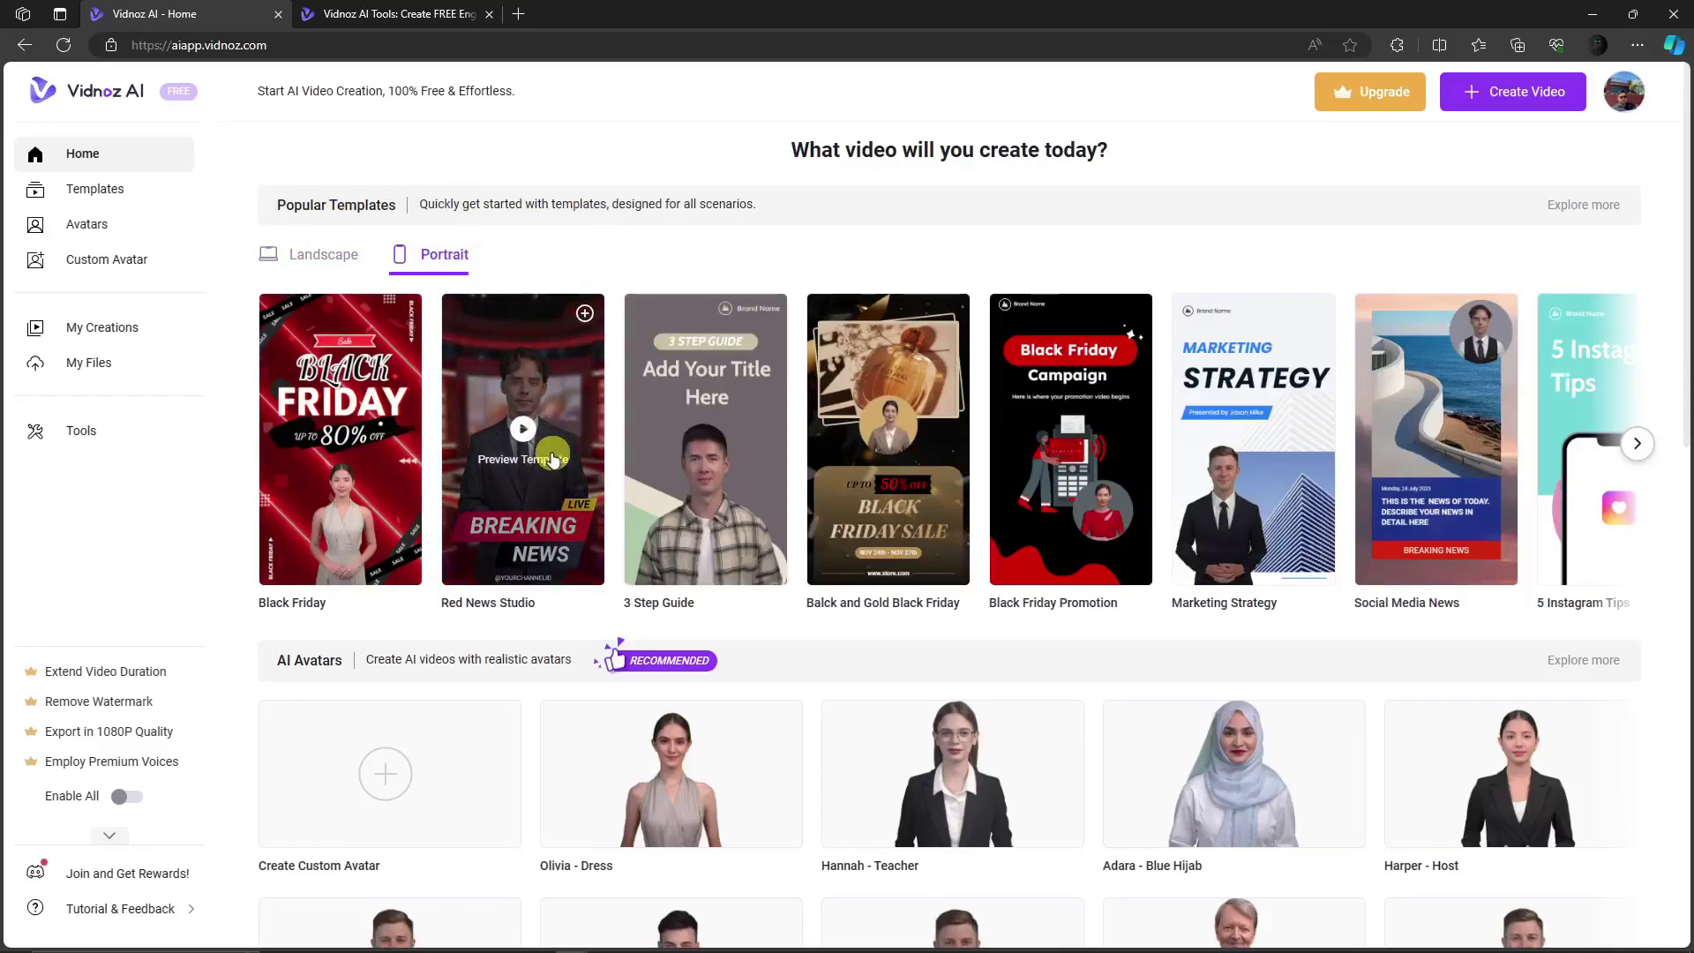
click(553, 459)
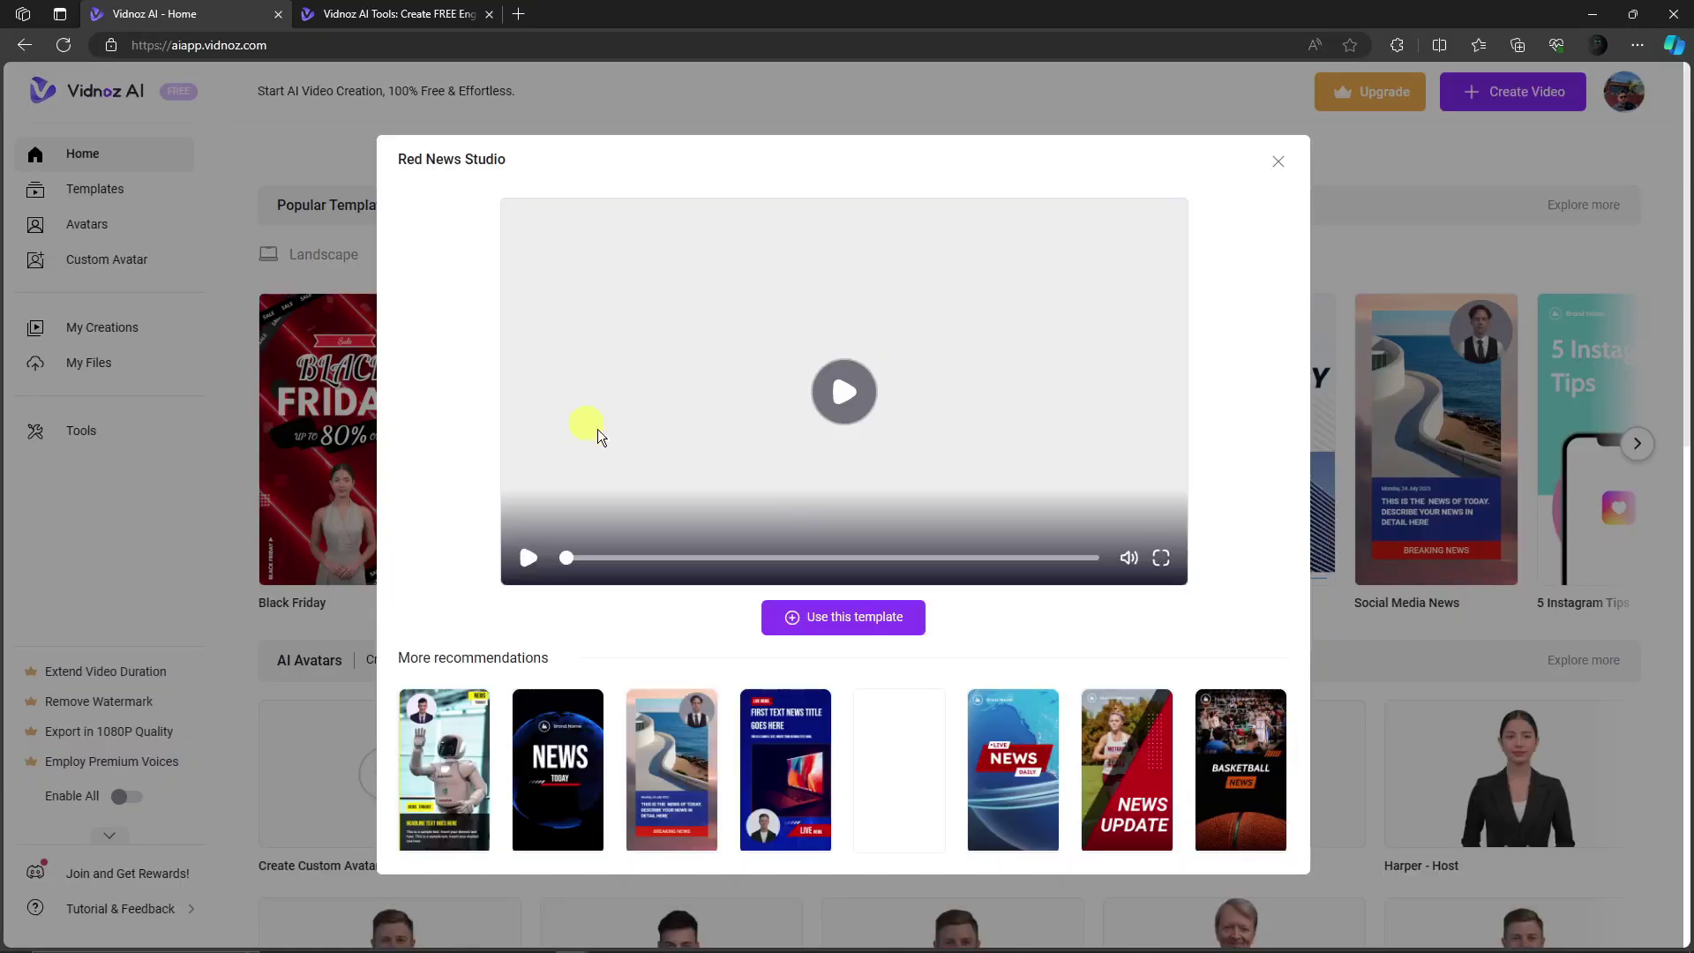
click(530, 559)
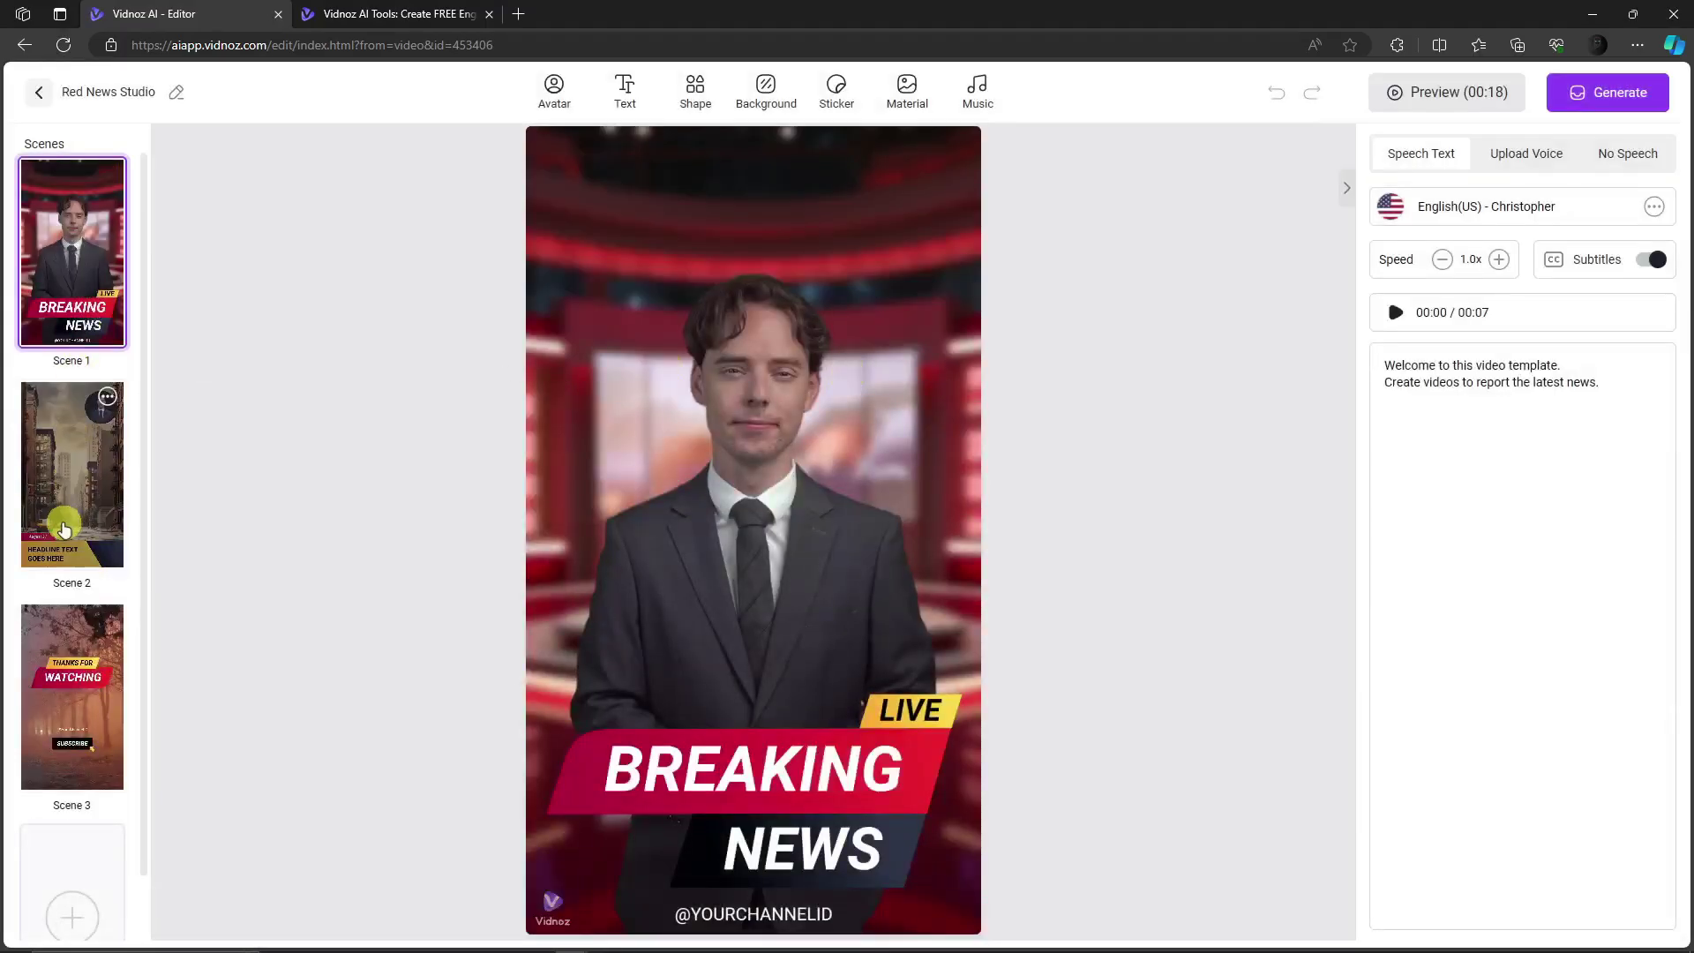
Step: Cycle through Scenes 1, 2 and 3 checking each canvas and script, ending on Scene 1
click(63, 530)
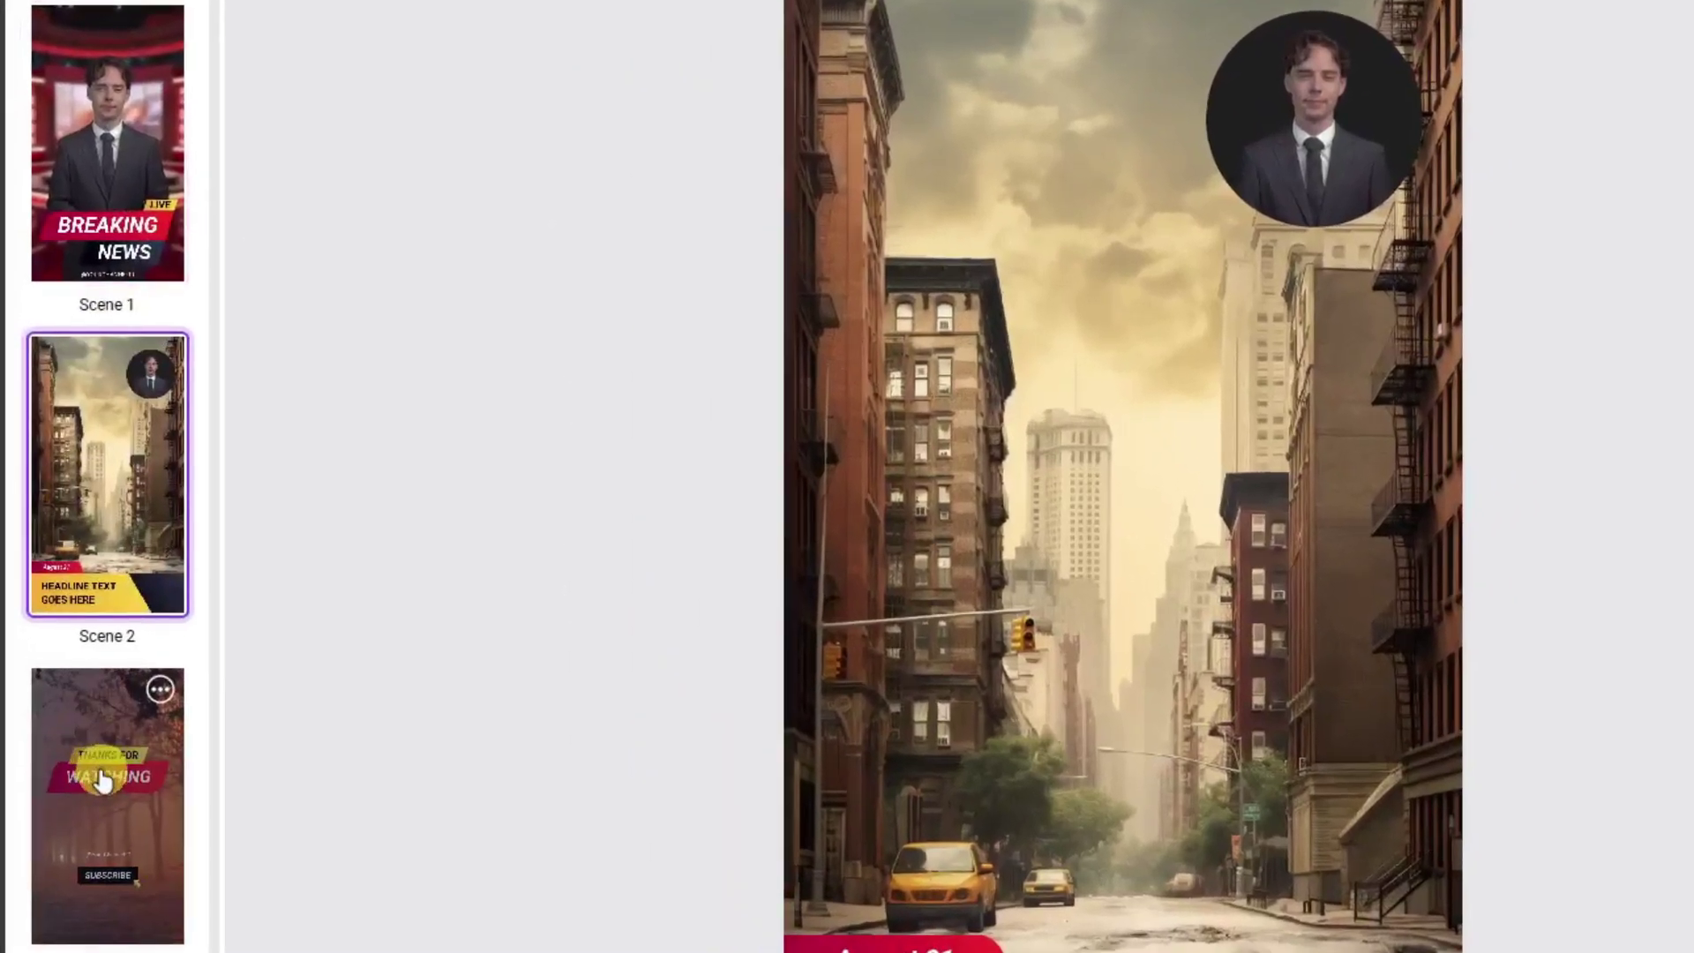
click(72, 697)
click(48, 253)
click(85, 607)
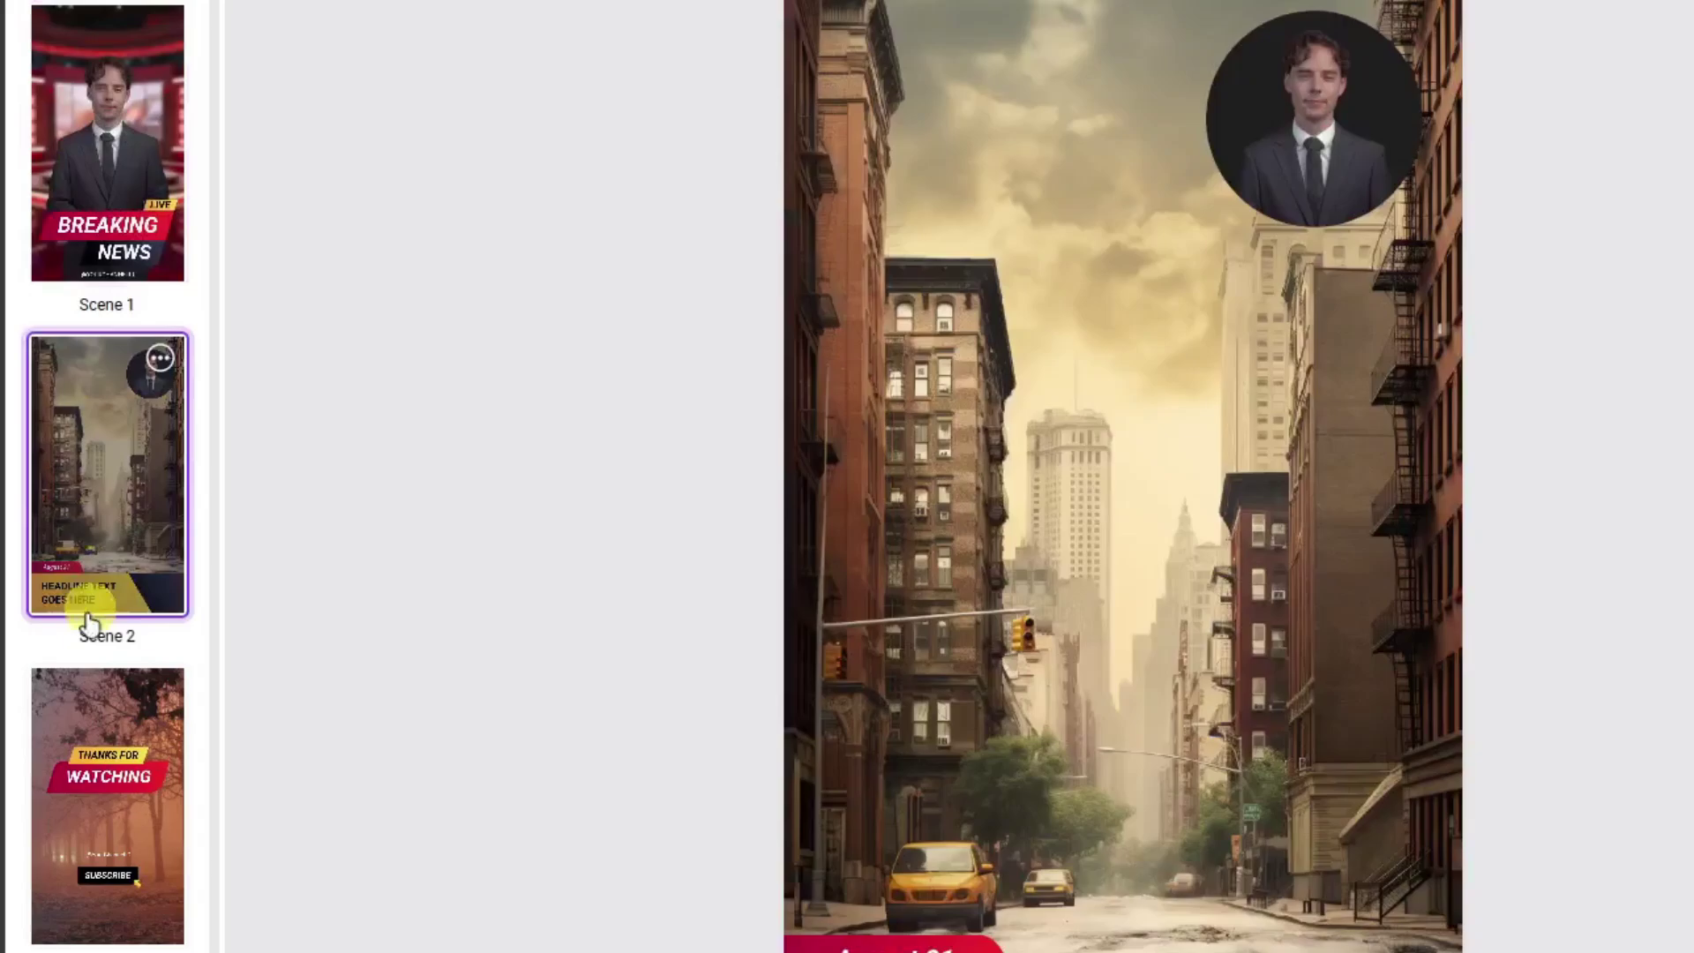
click(93, 684)
click(108, 405)
click(97, 158)
click(107, 477)
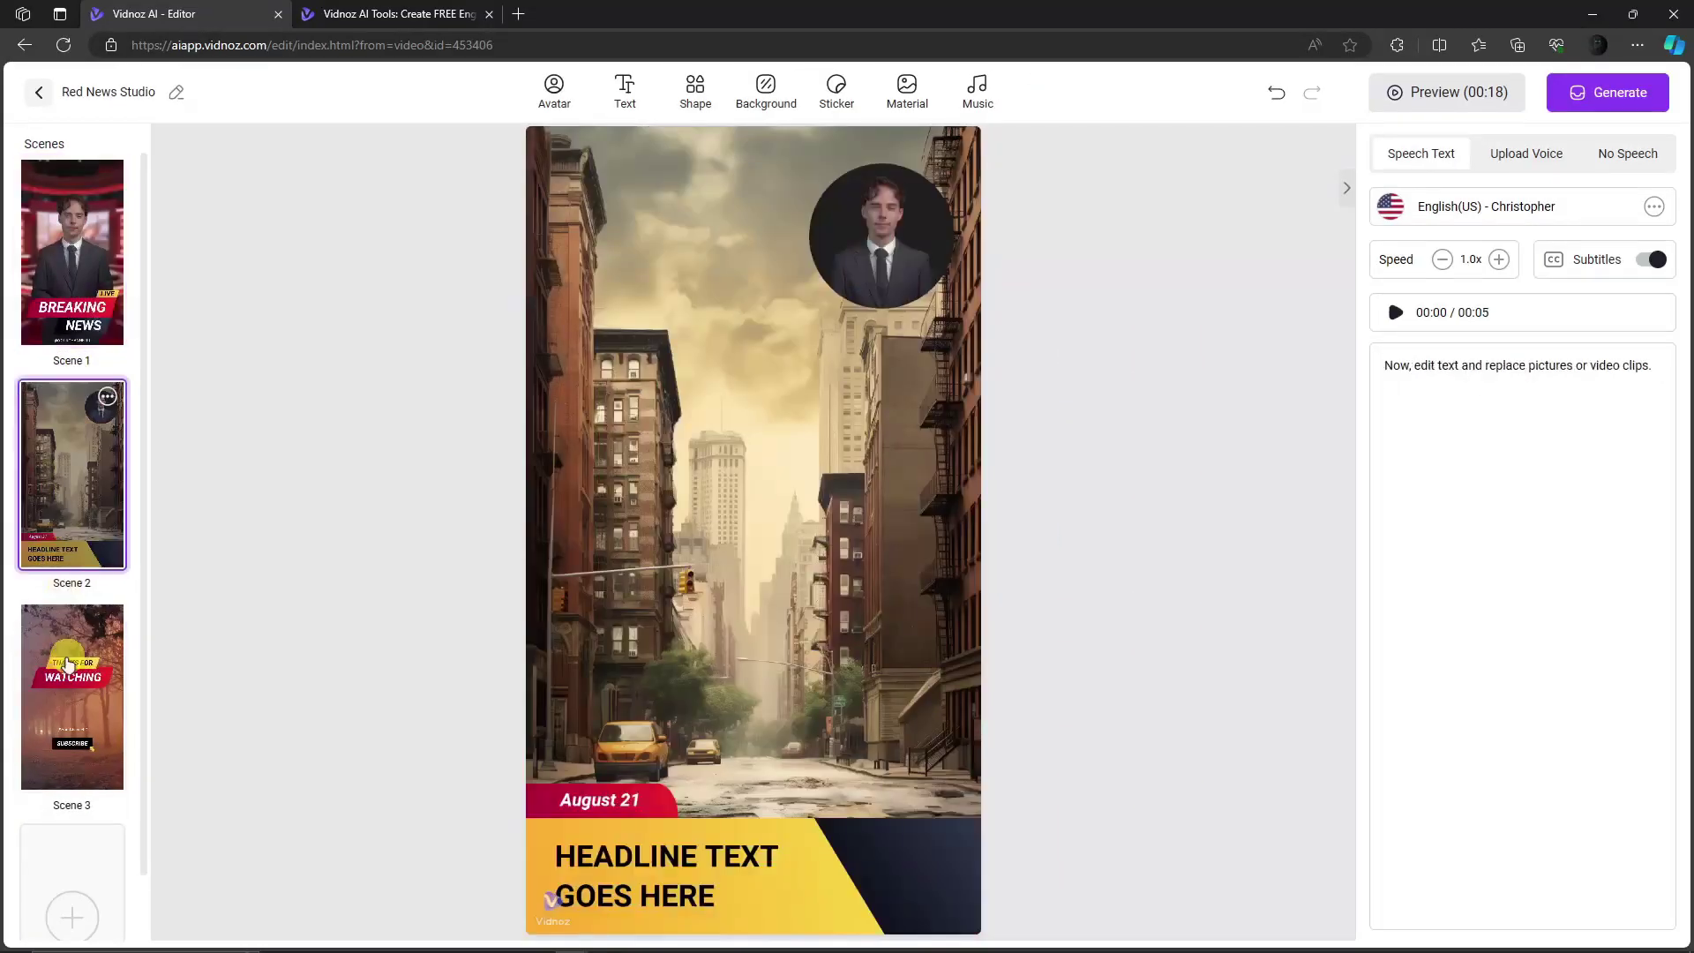
click(108, 805)
click(94, 119)
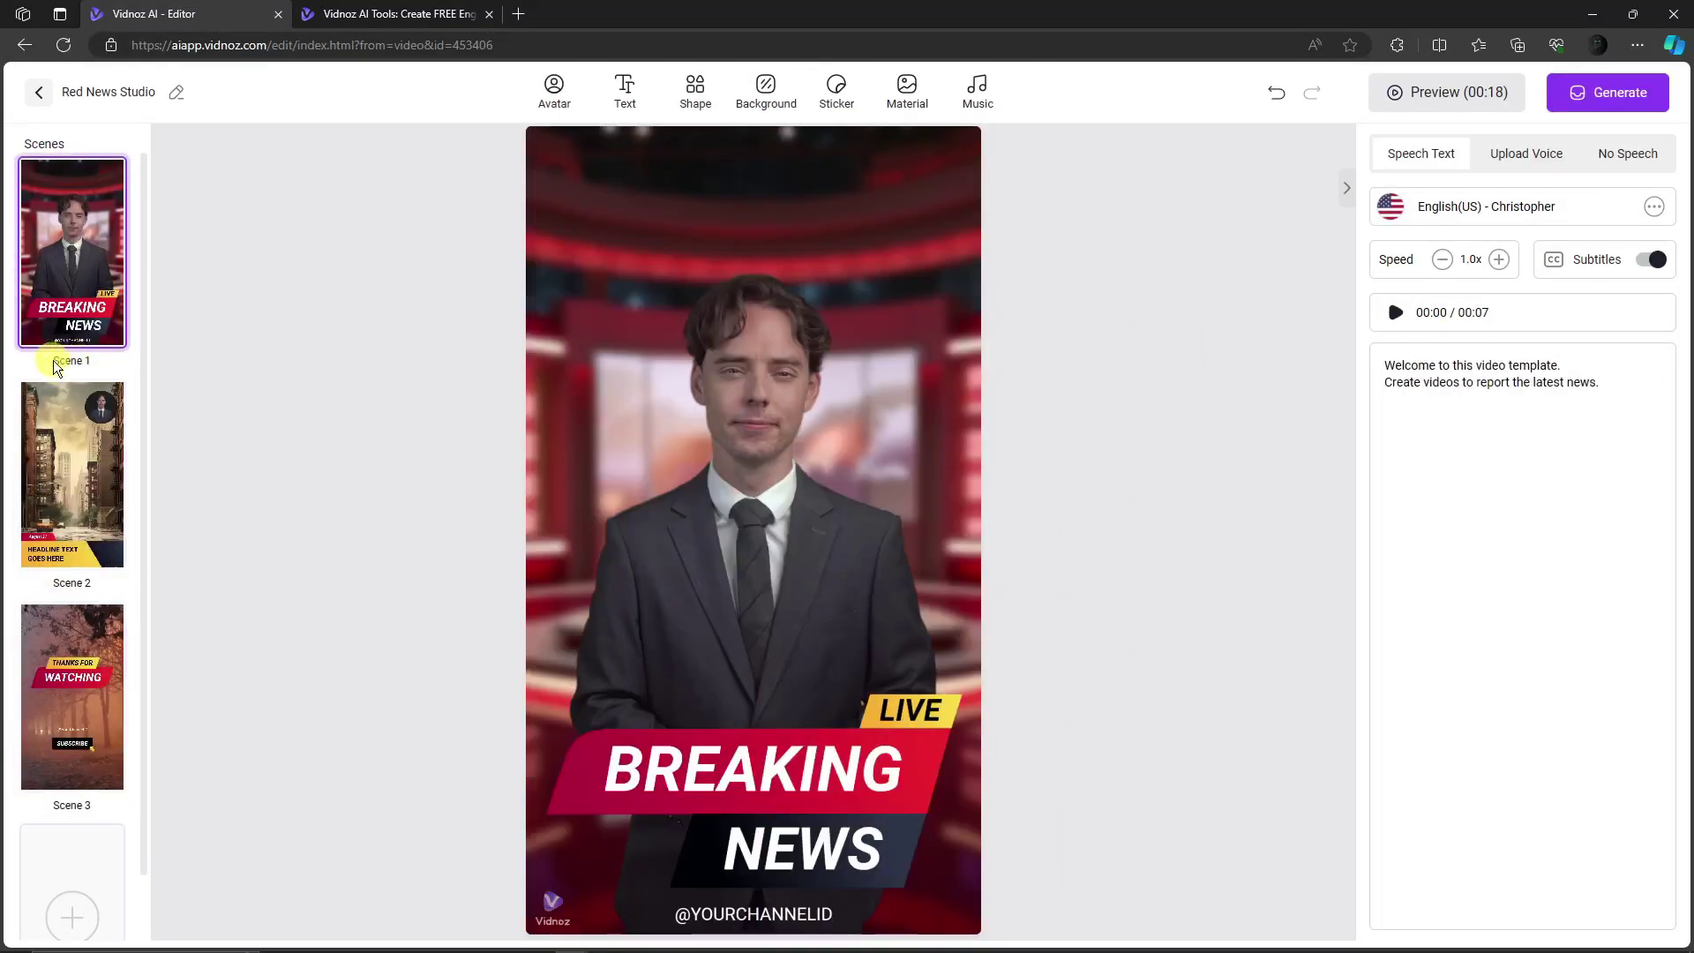
click(67, 414)
click(84, 689)
click(83, 256)
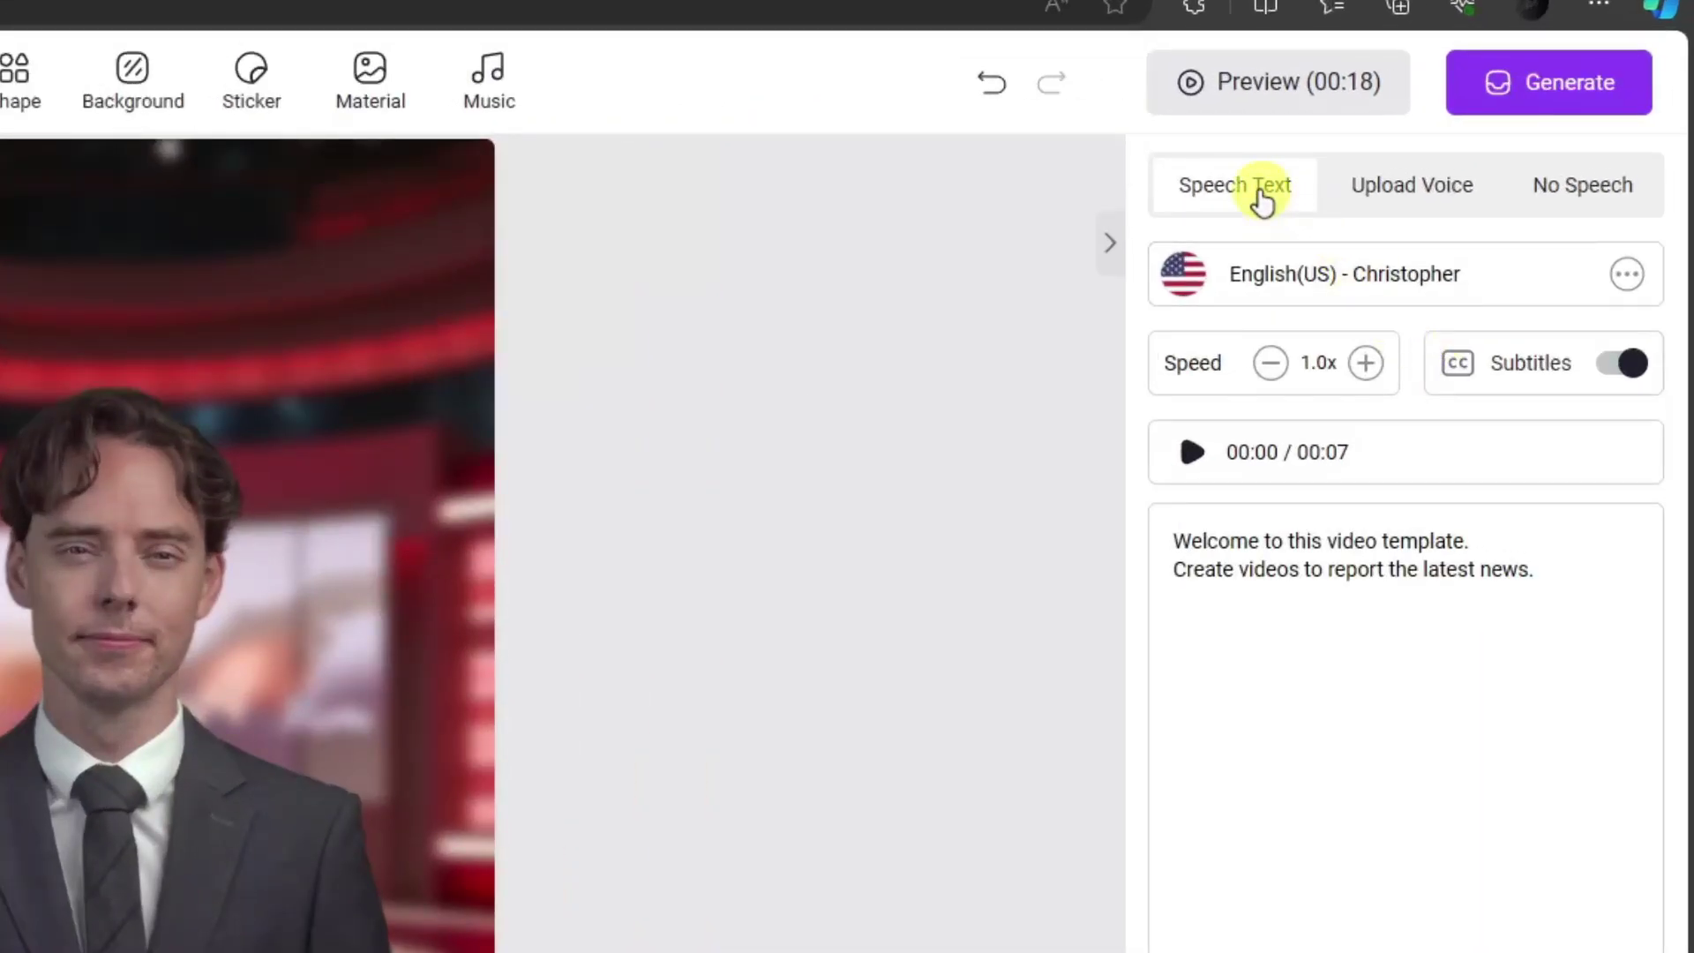
drag(1557, 573, 1041, 512)
click(1543, 677)
click(1416, 186)
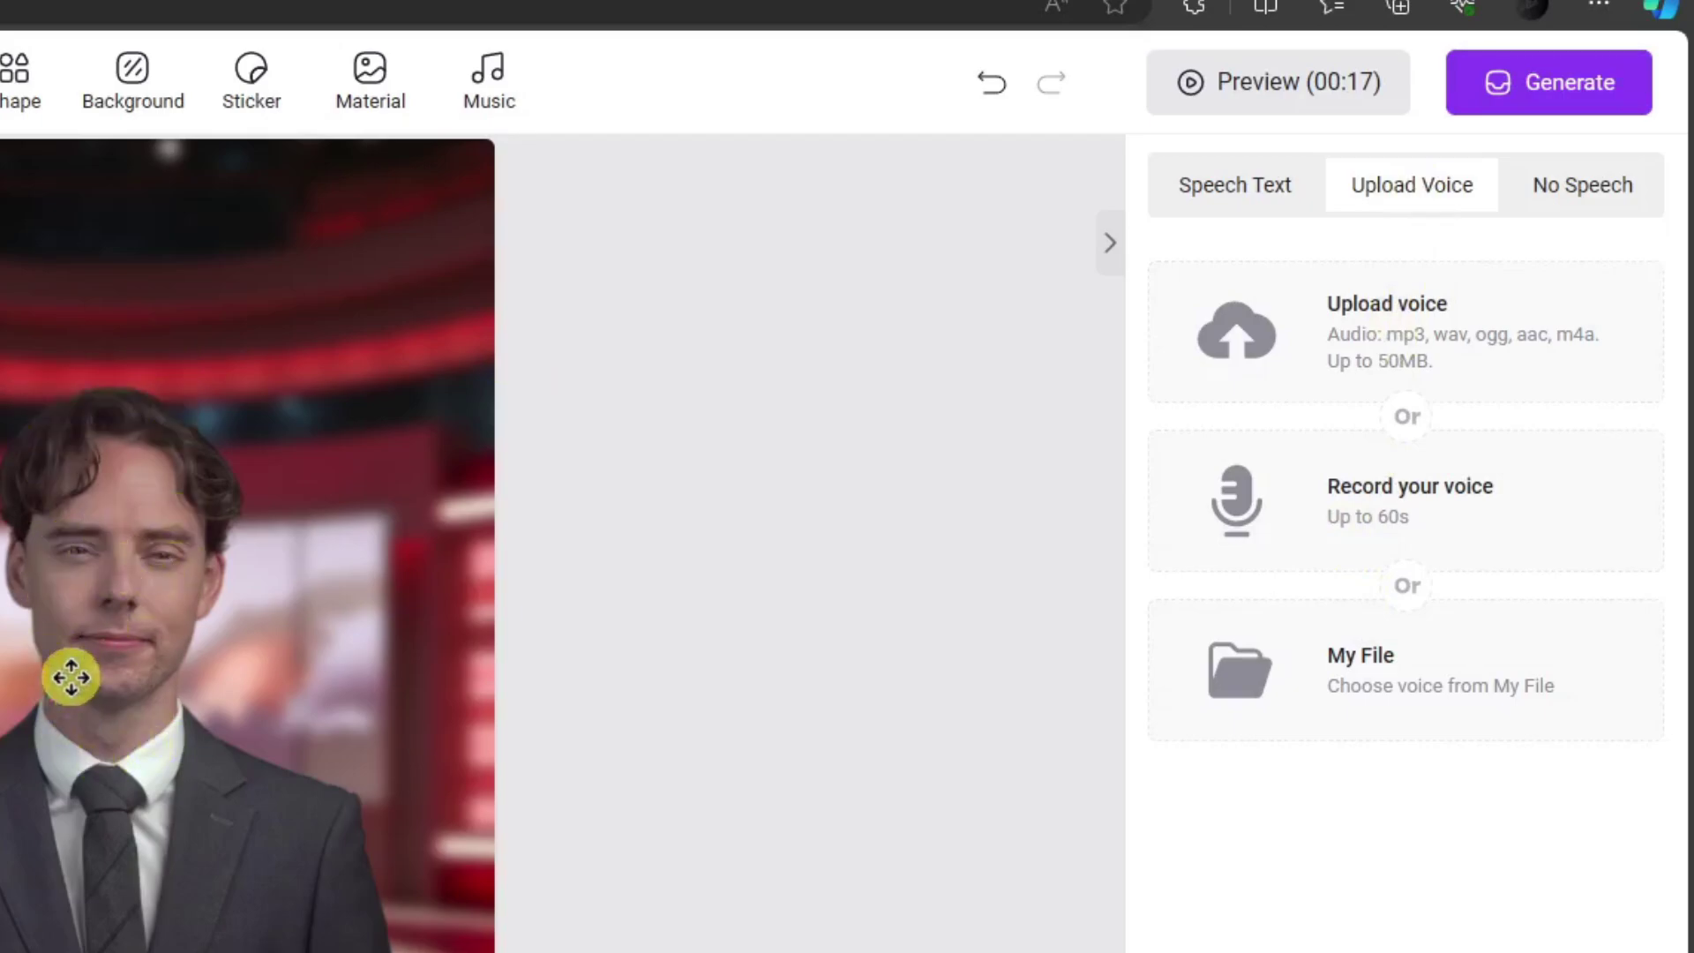
click(1601, 188)
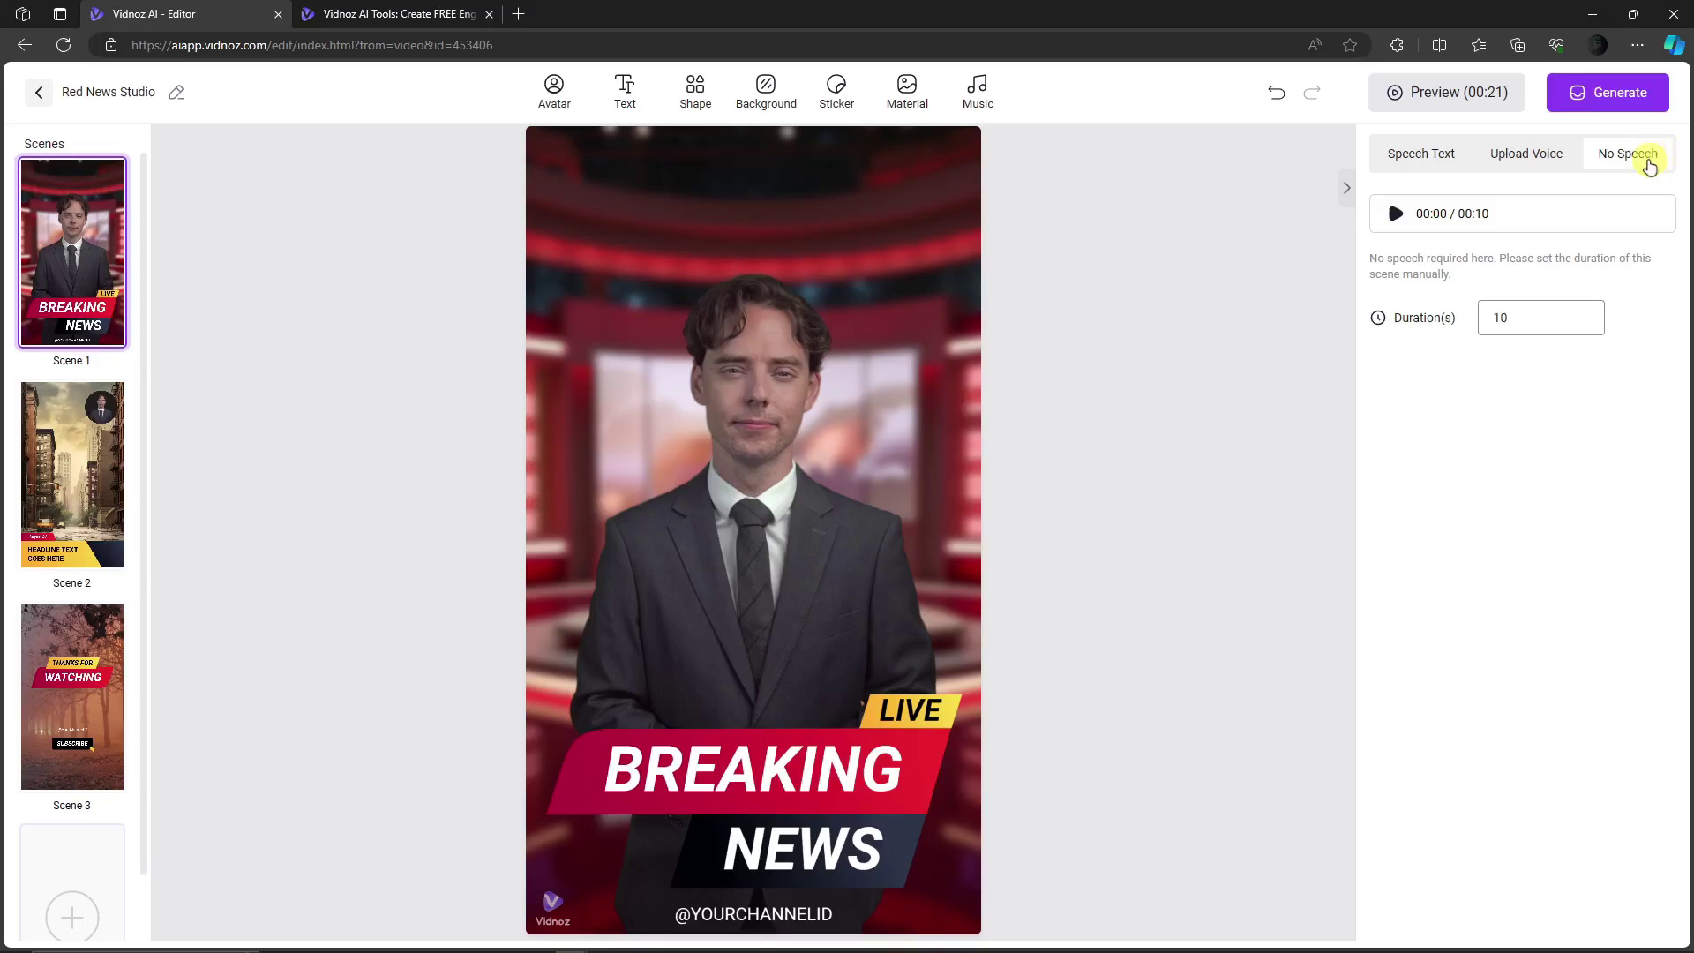
click(1420, 168)
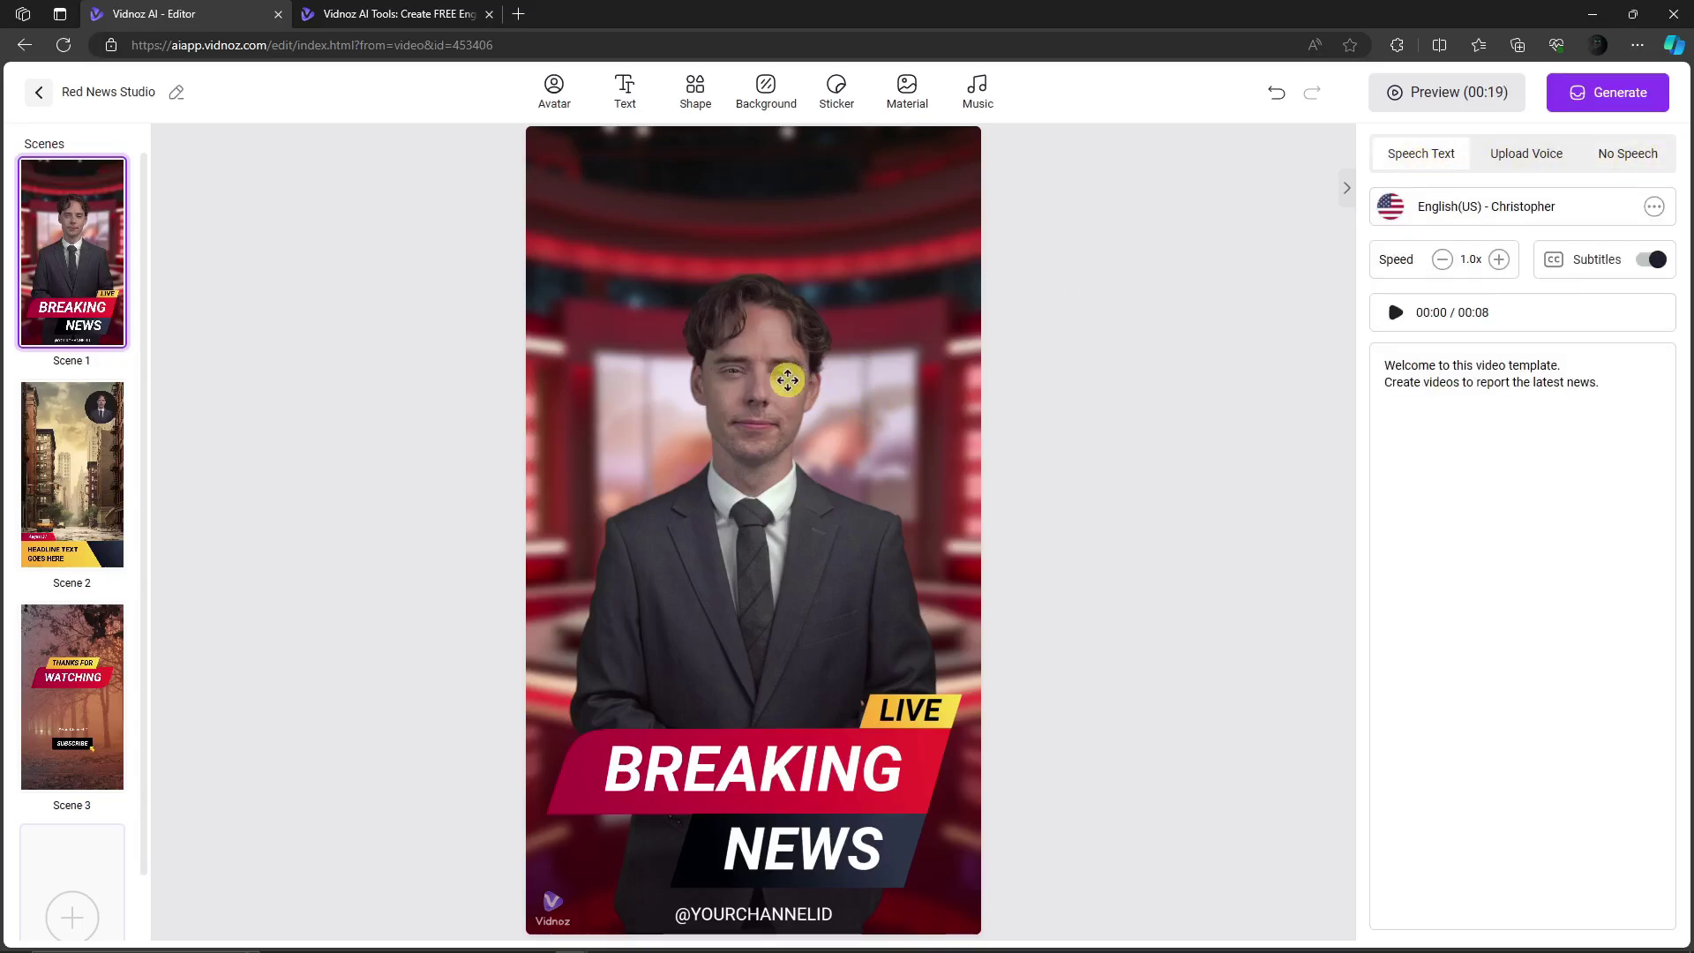
Step: Delete the news anchor and add the Einstein talking photo as Scene 1's avatar
drag(788, 380, 769, 415)
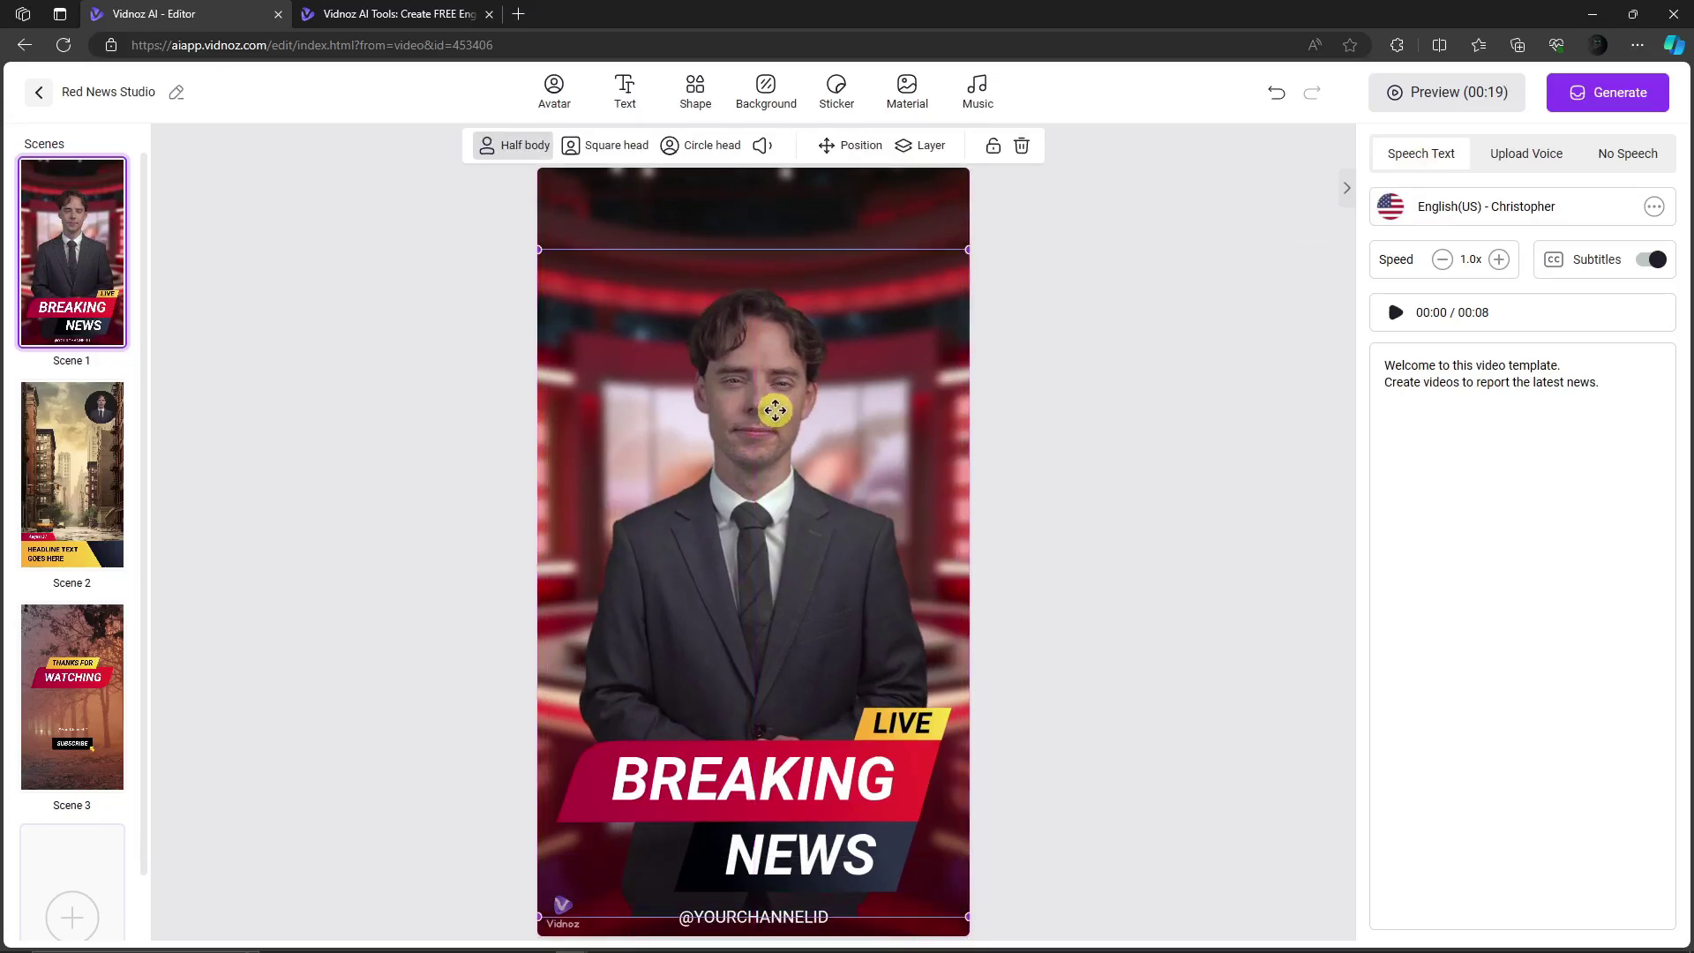
key(Delete)
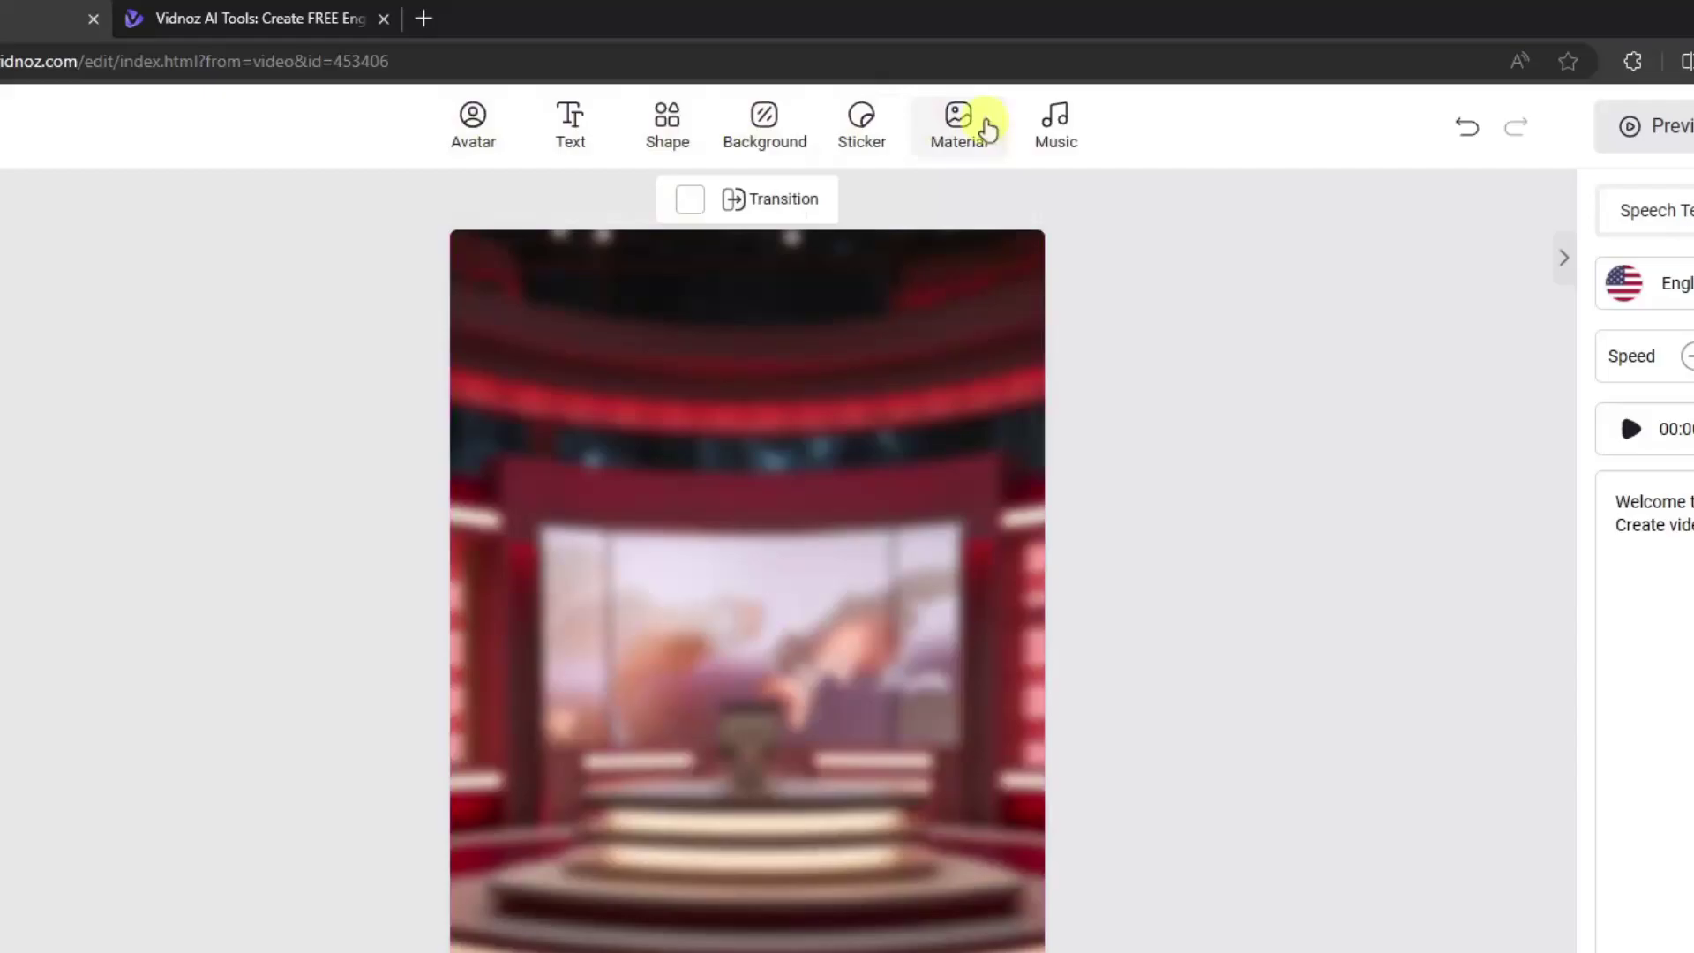
click(481, 115)
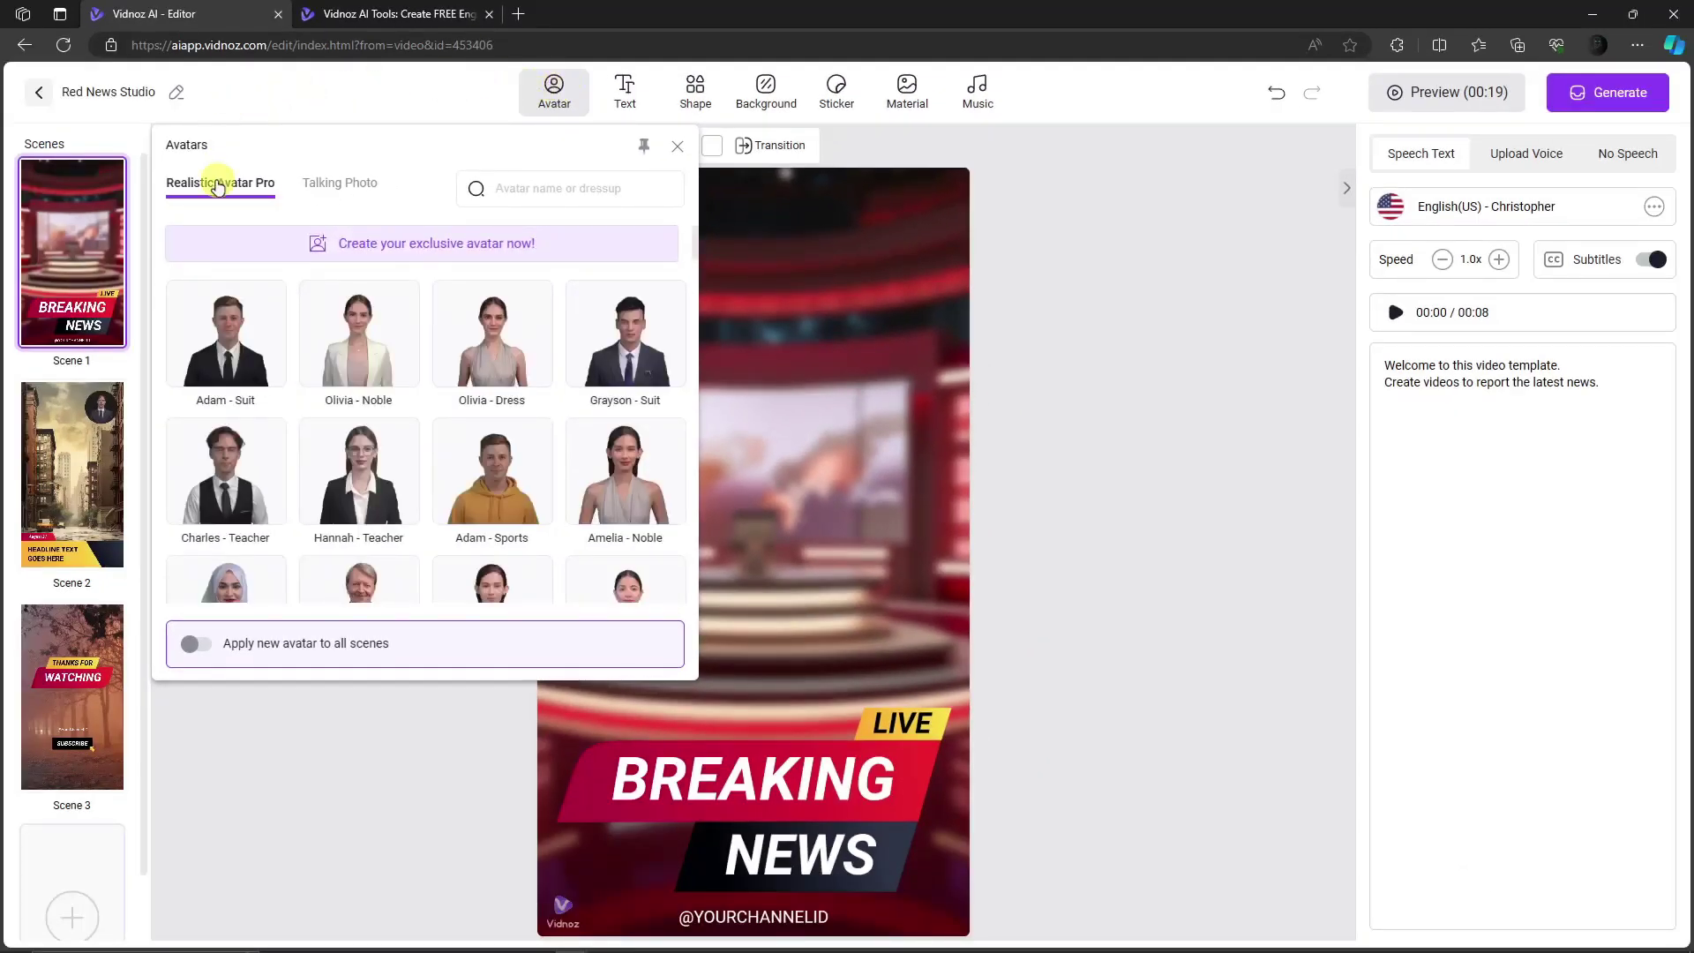
click(340, 189)
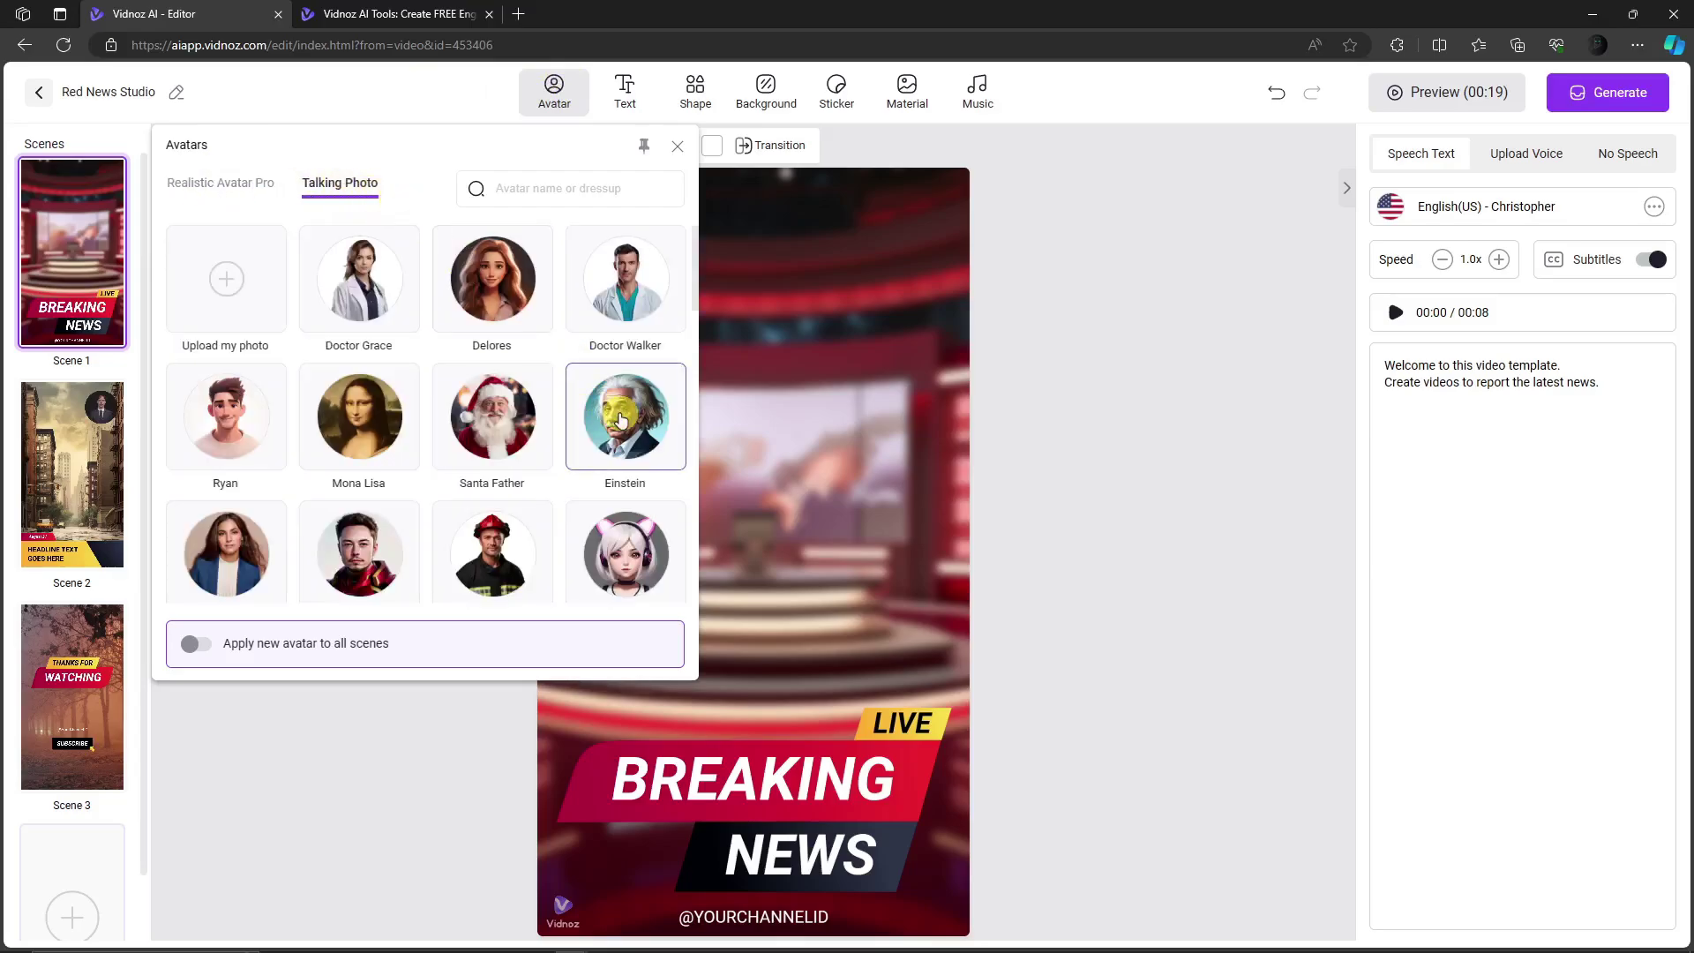
click(622, 416)
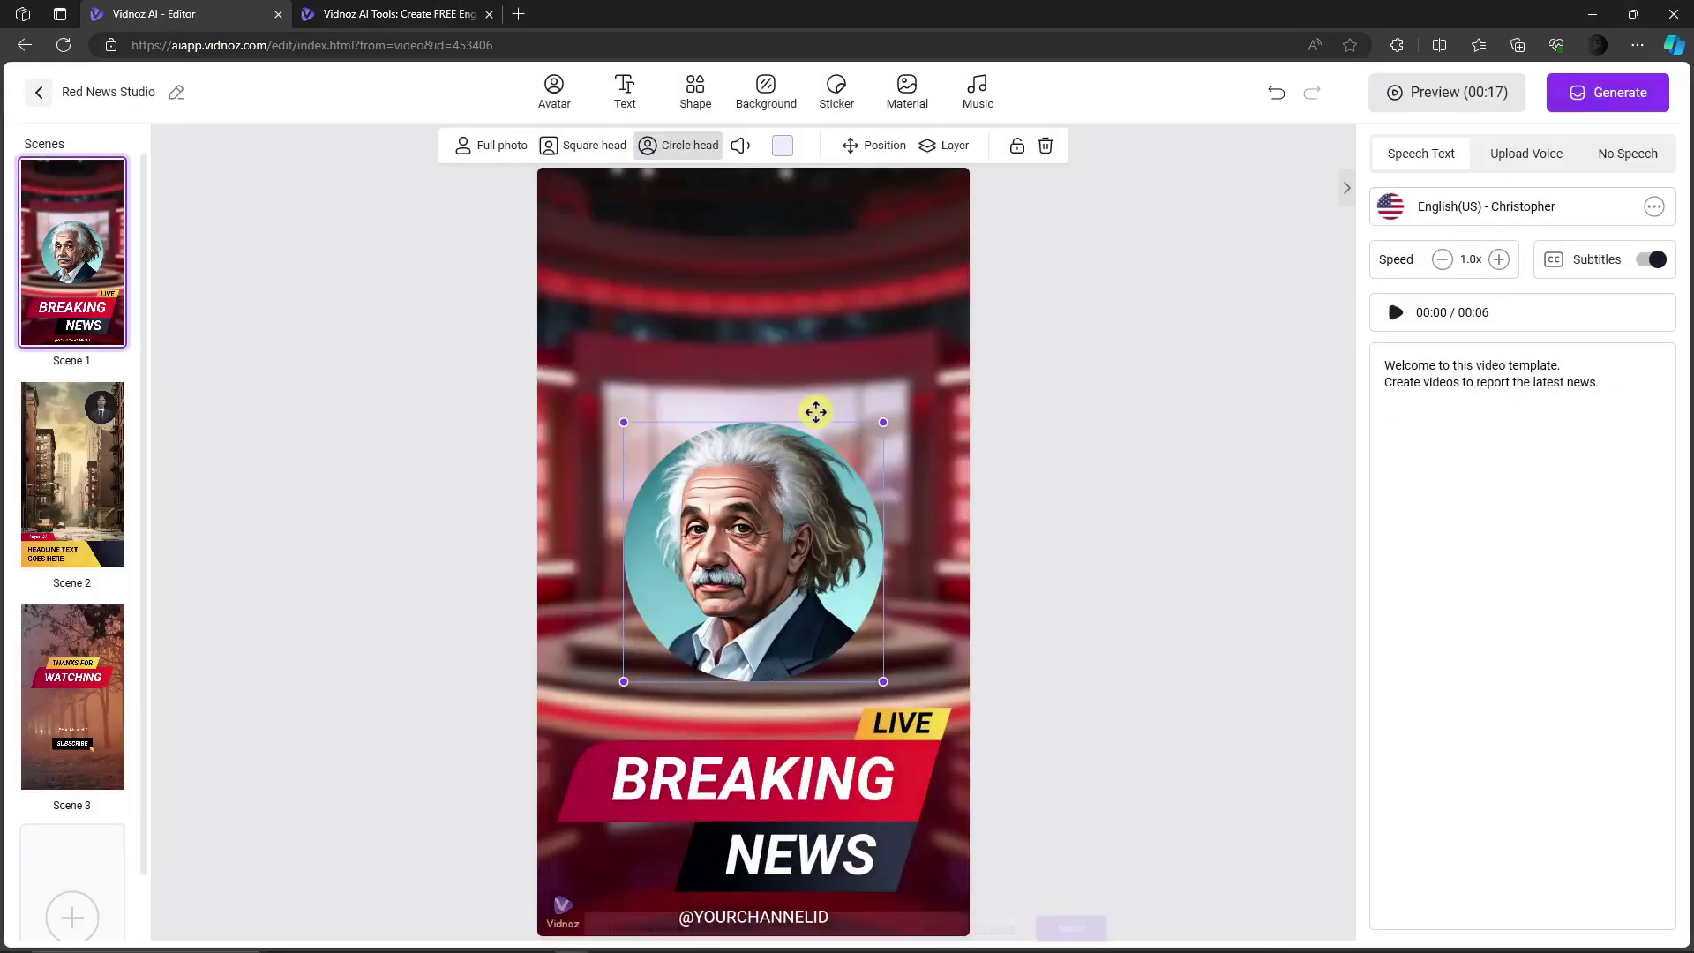
Step: Move the Einstein circle toward the top and enlarge it
drag(813, 410, 779, 276)
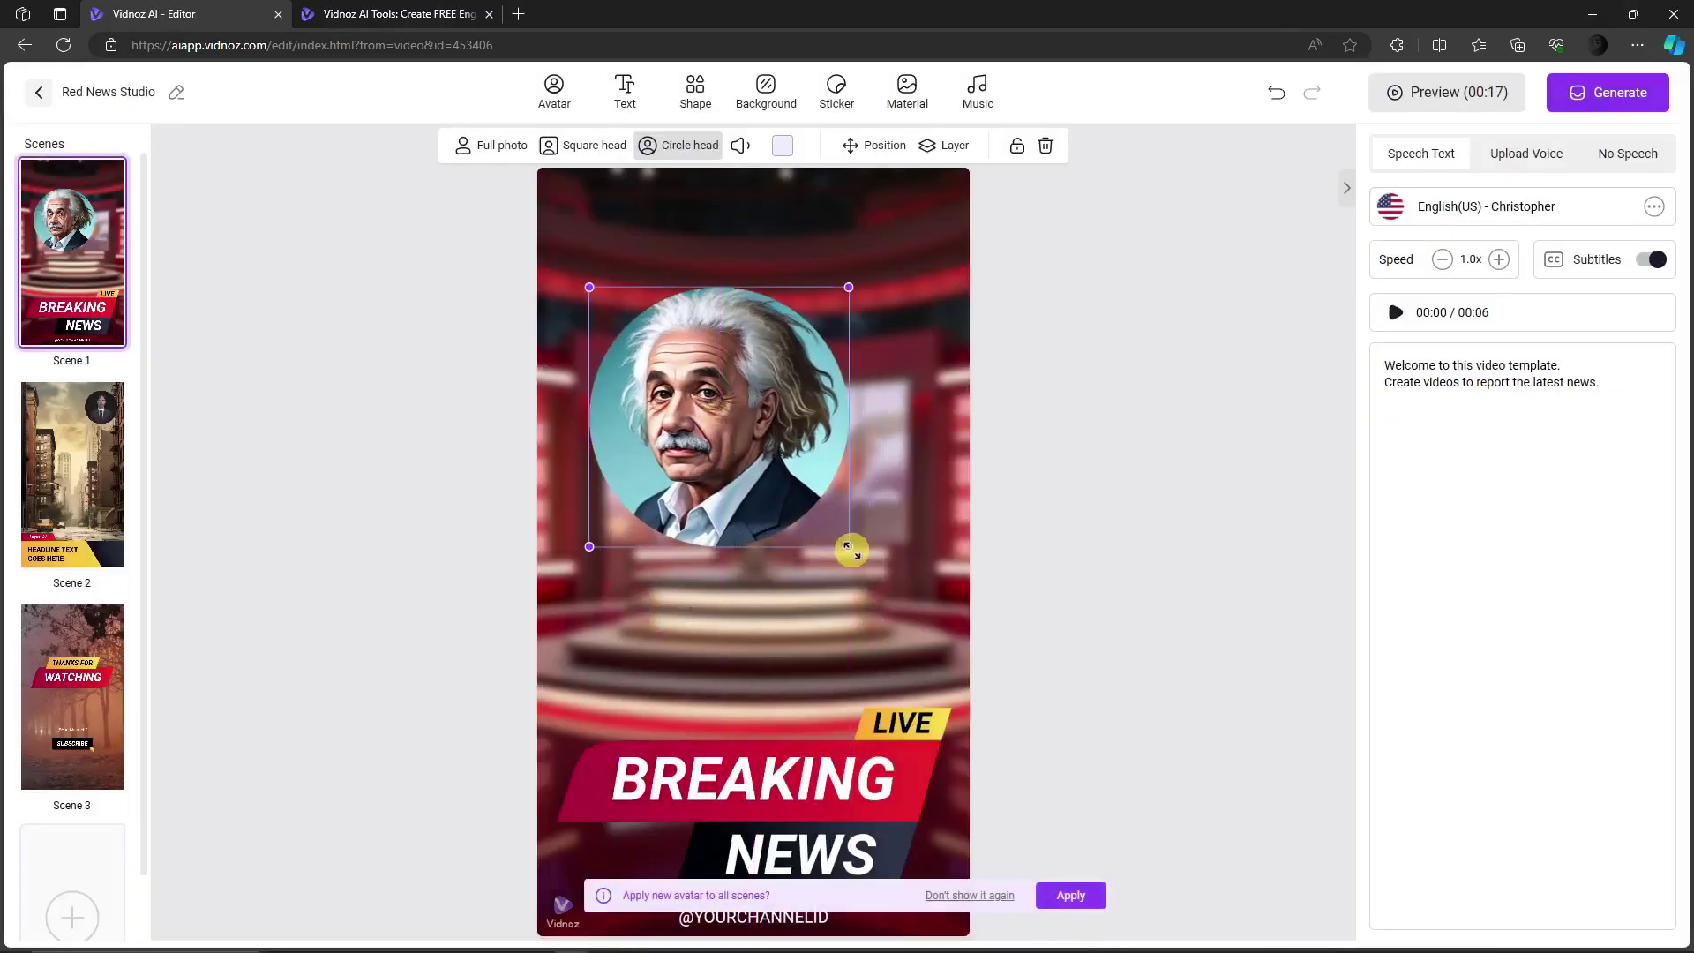
drag(851, 549, 944, 681)
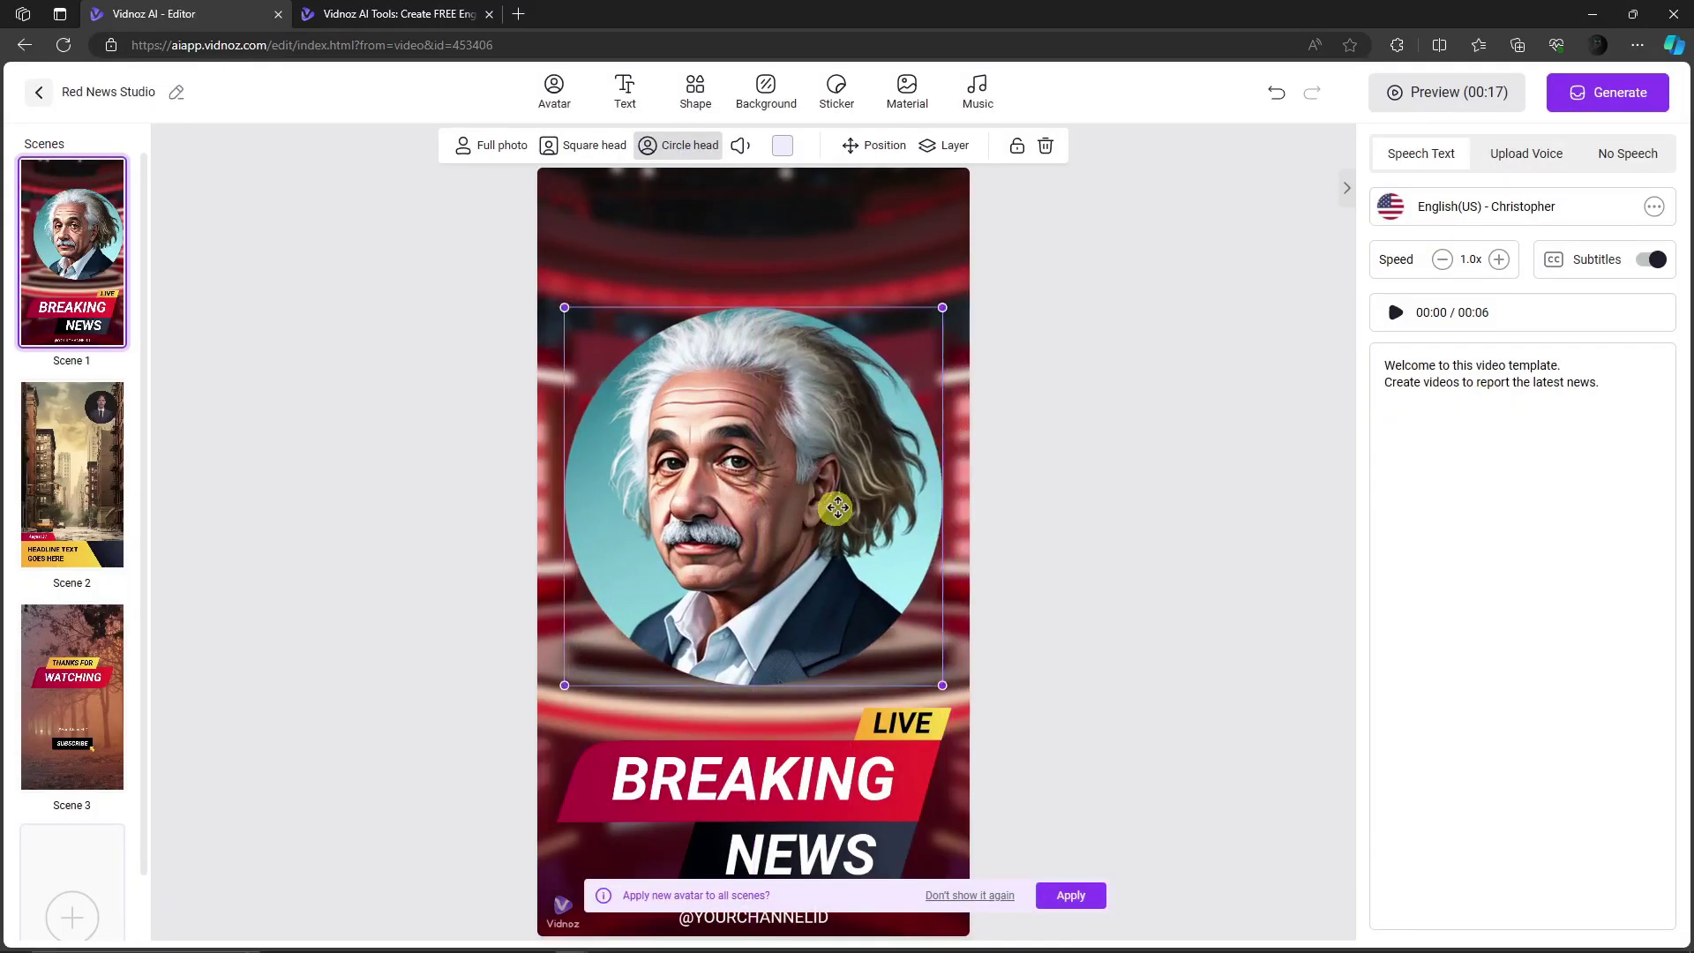
click(756, 730)
click(783, 767)
key(Delete)
click(801, 850)
key(Delete)
click(798, 773)
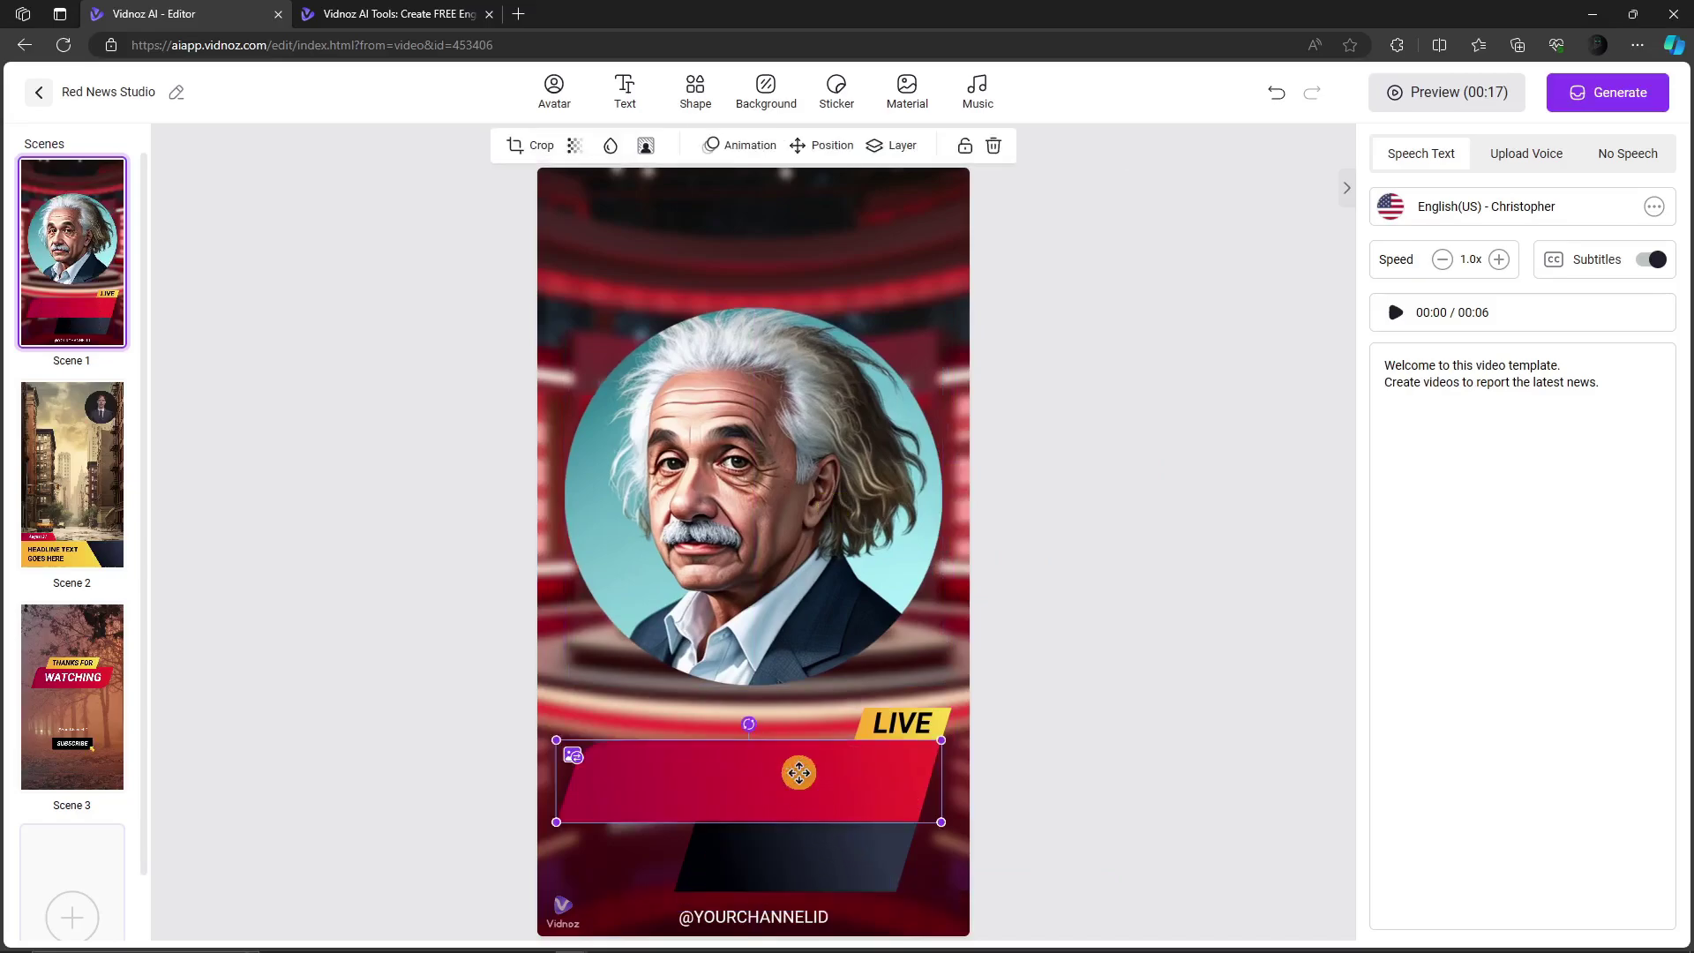
key(Delete)
click(825, 825)
key(Delete)
click(891, 725)
key(Delete)
click(794, 916)
key(Delete)
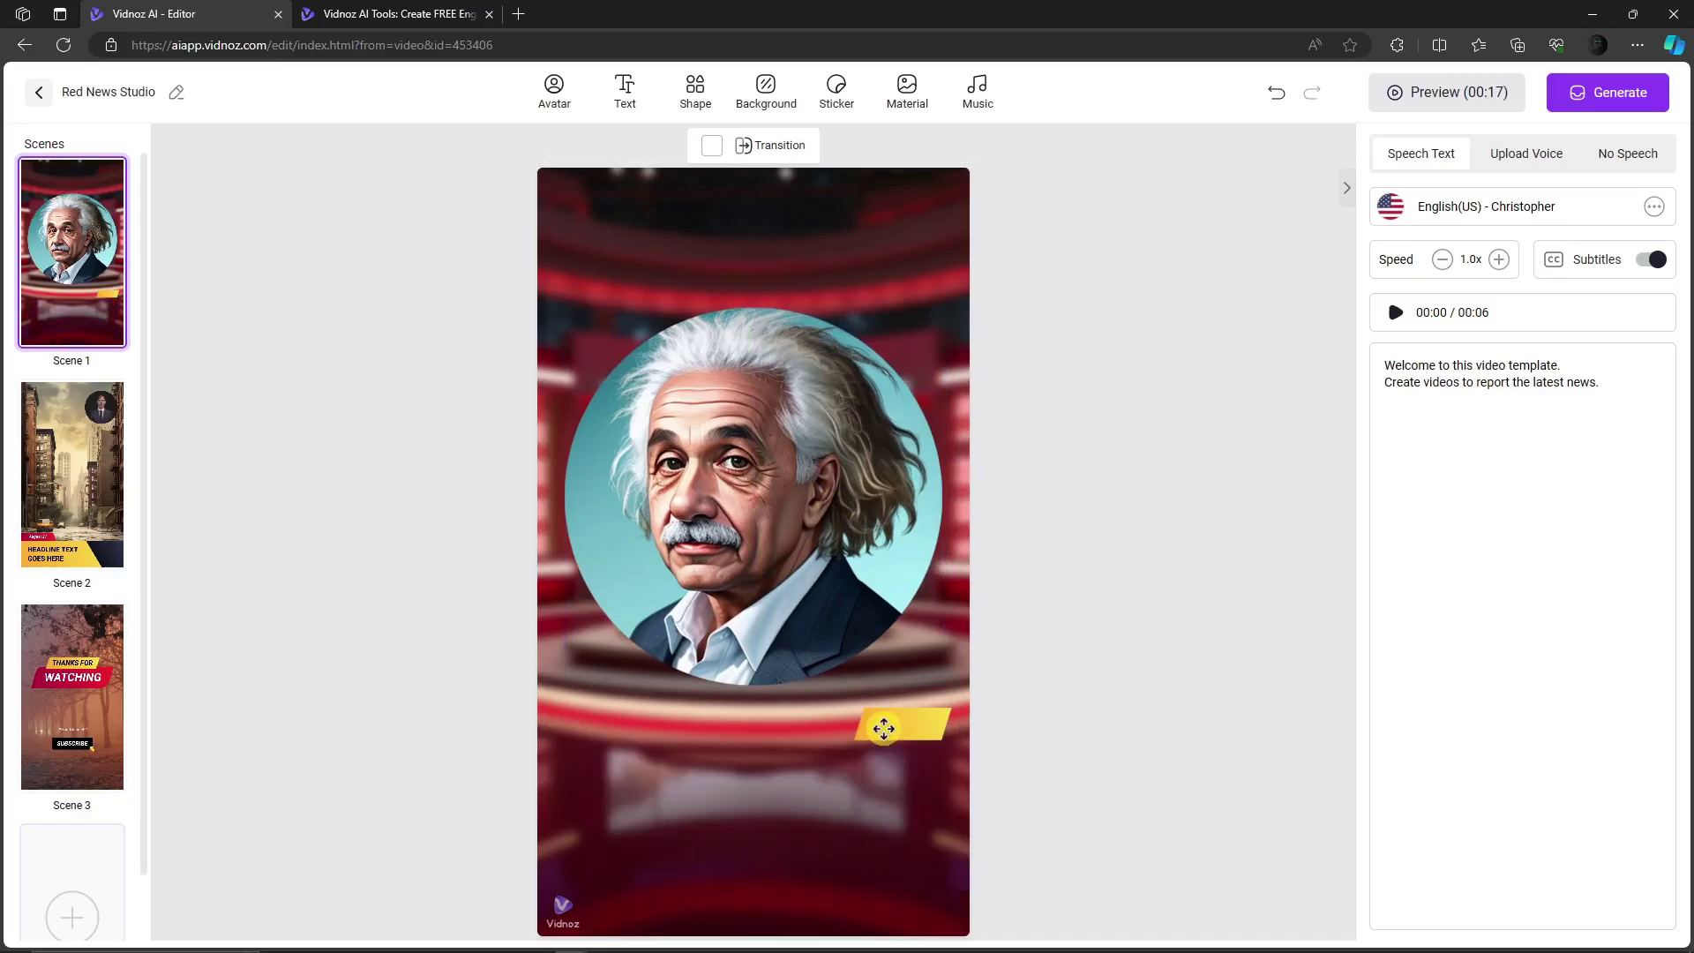
click(884, 729)
key(Delete)
drag(756, 427, 760, 412)
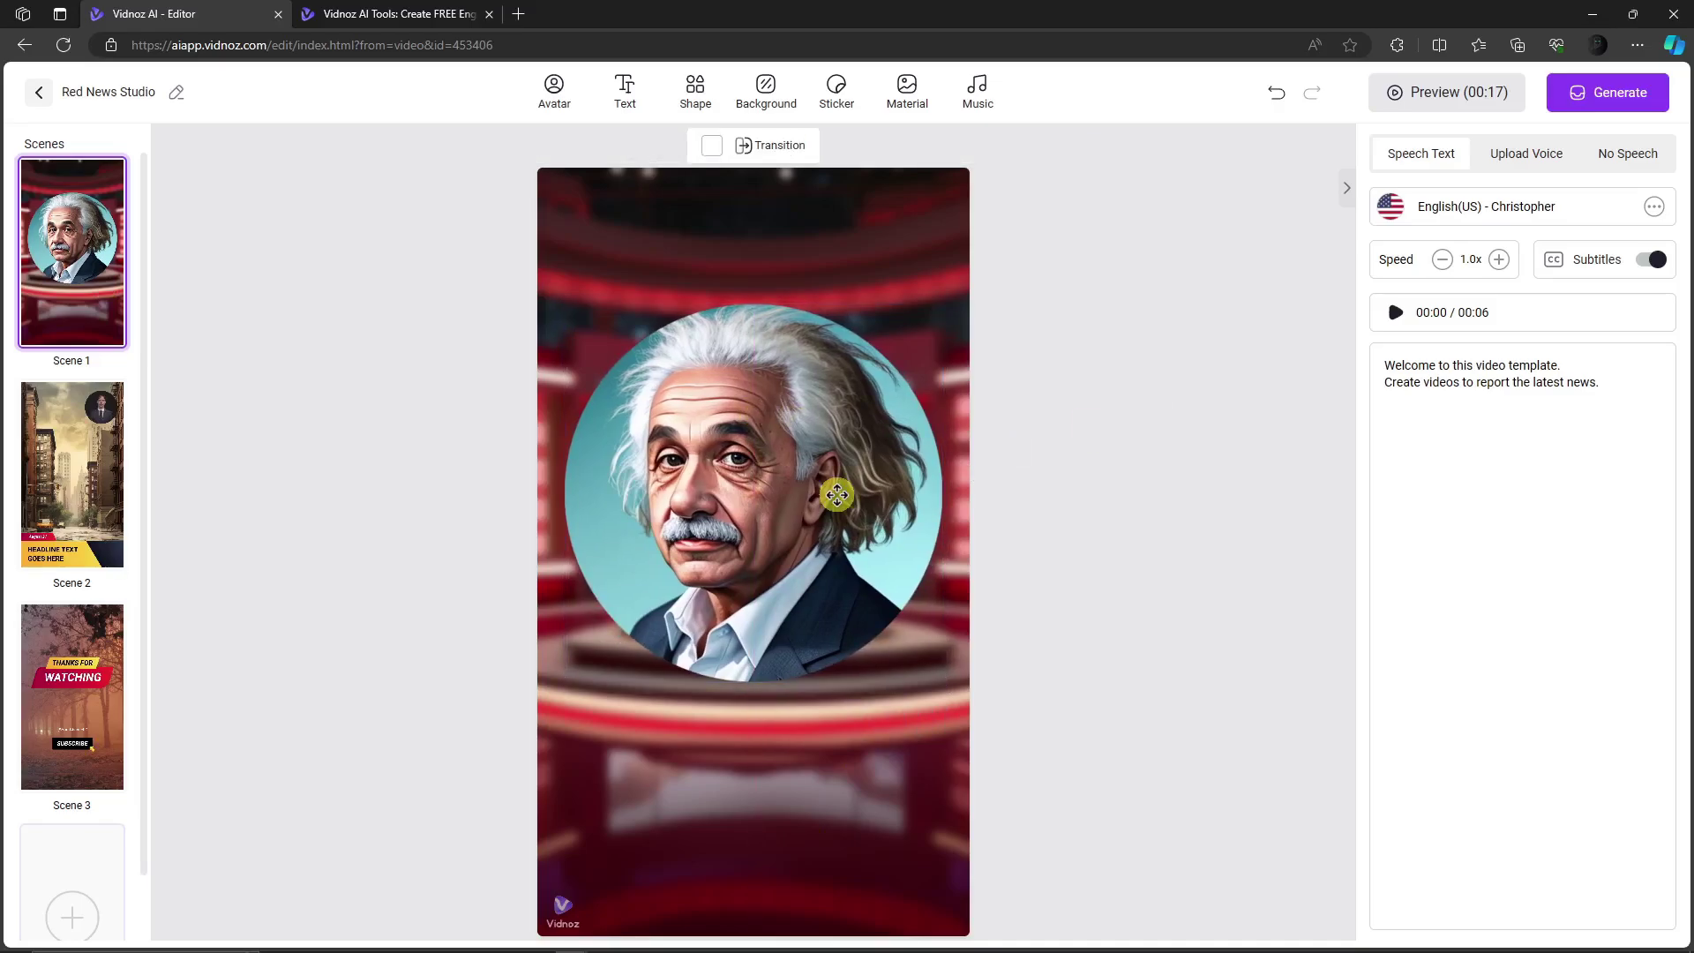
Step: Add a title text box reading 'SAMPLE TEXT' to Scene 1
click(554, 93)
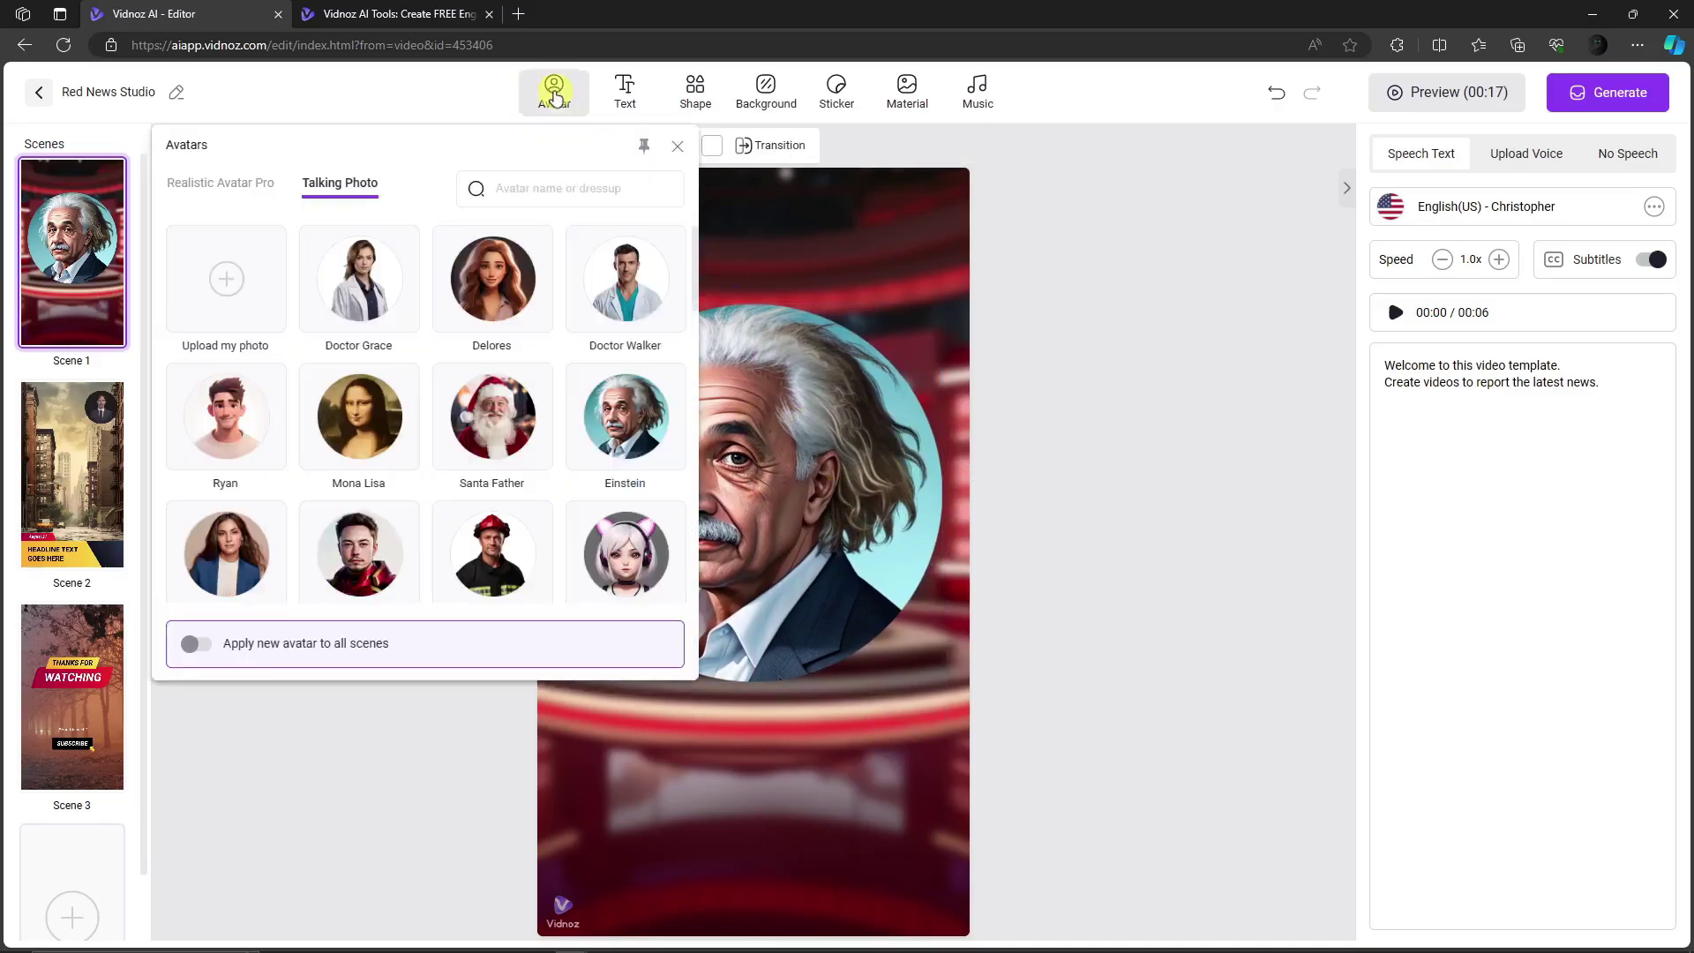
click(620, 91)
click(733, 196)
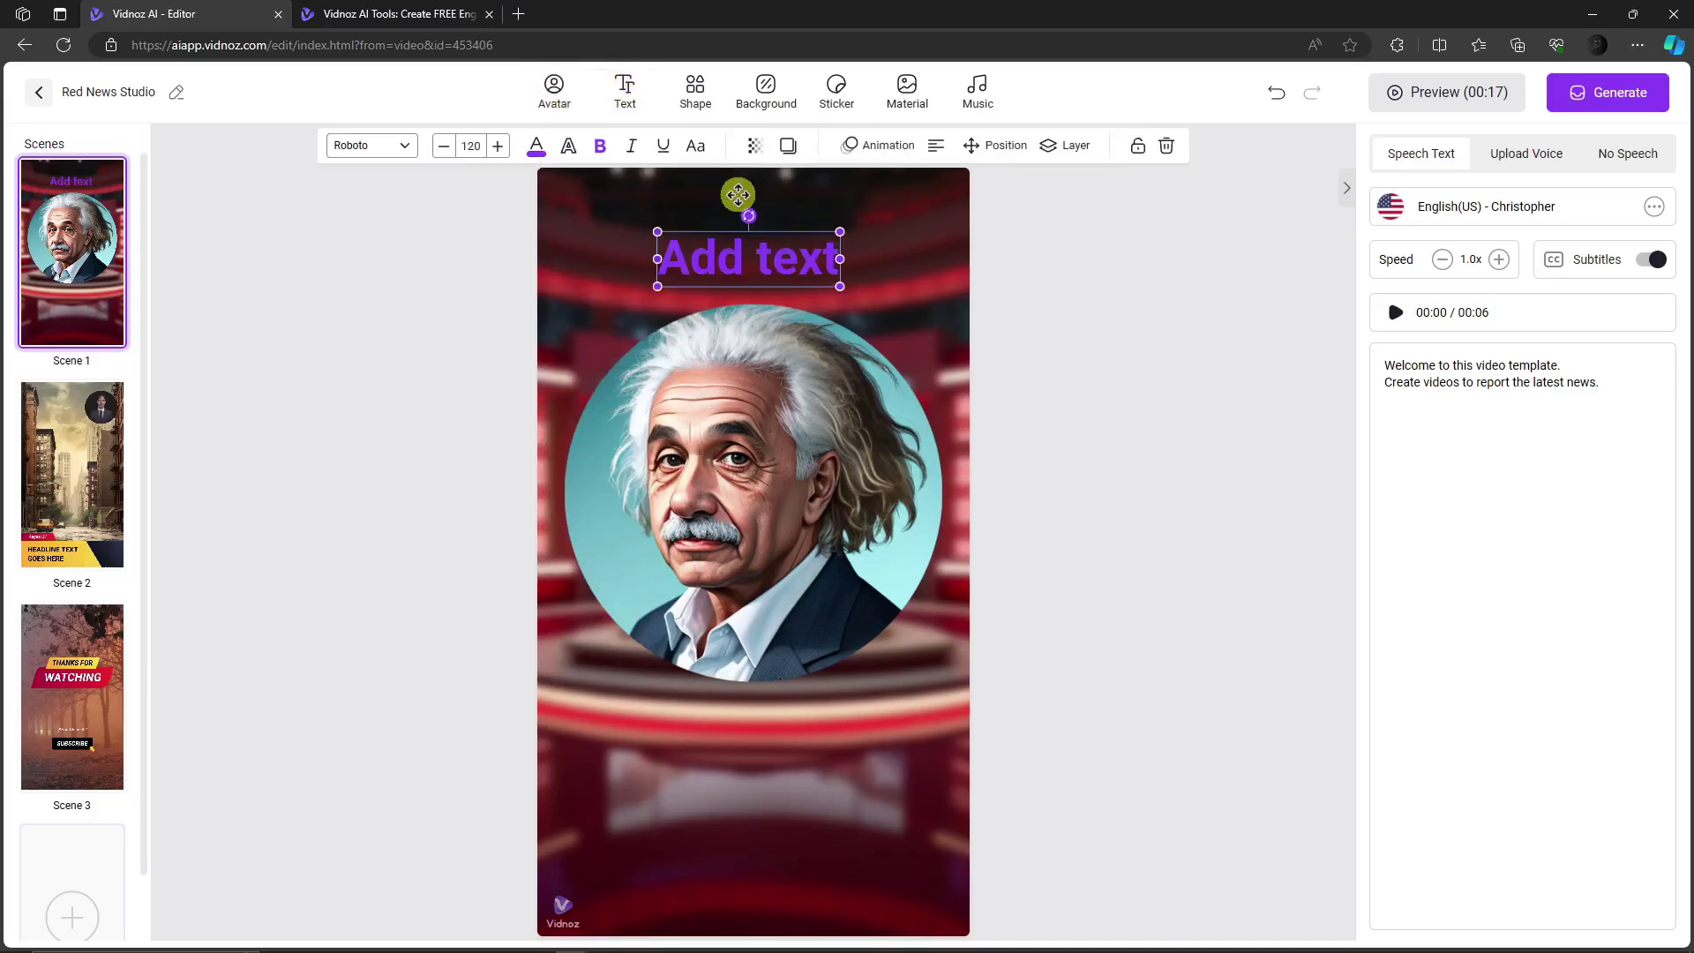
double_click(731, 268)
text(SAMPLE TE)
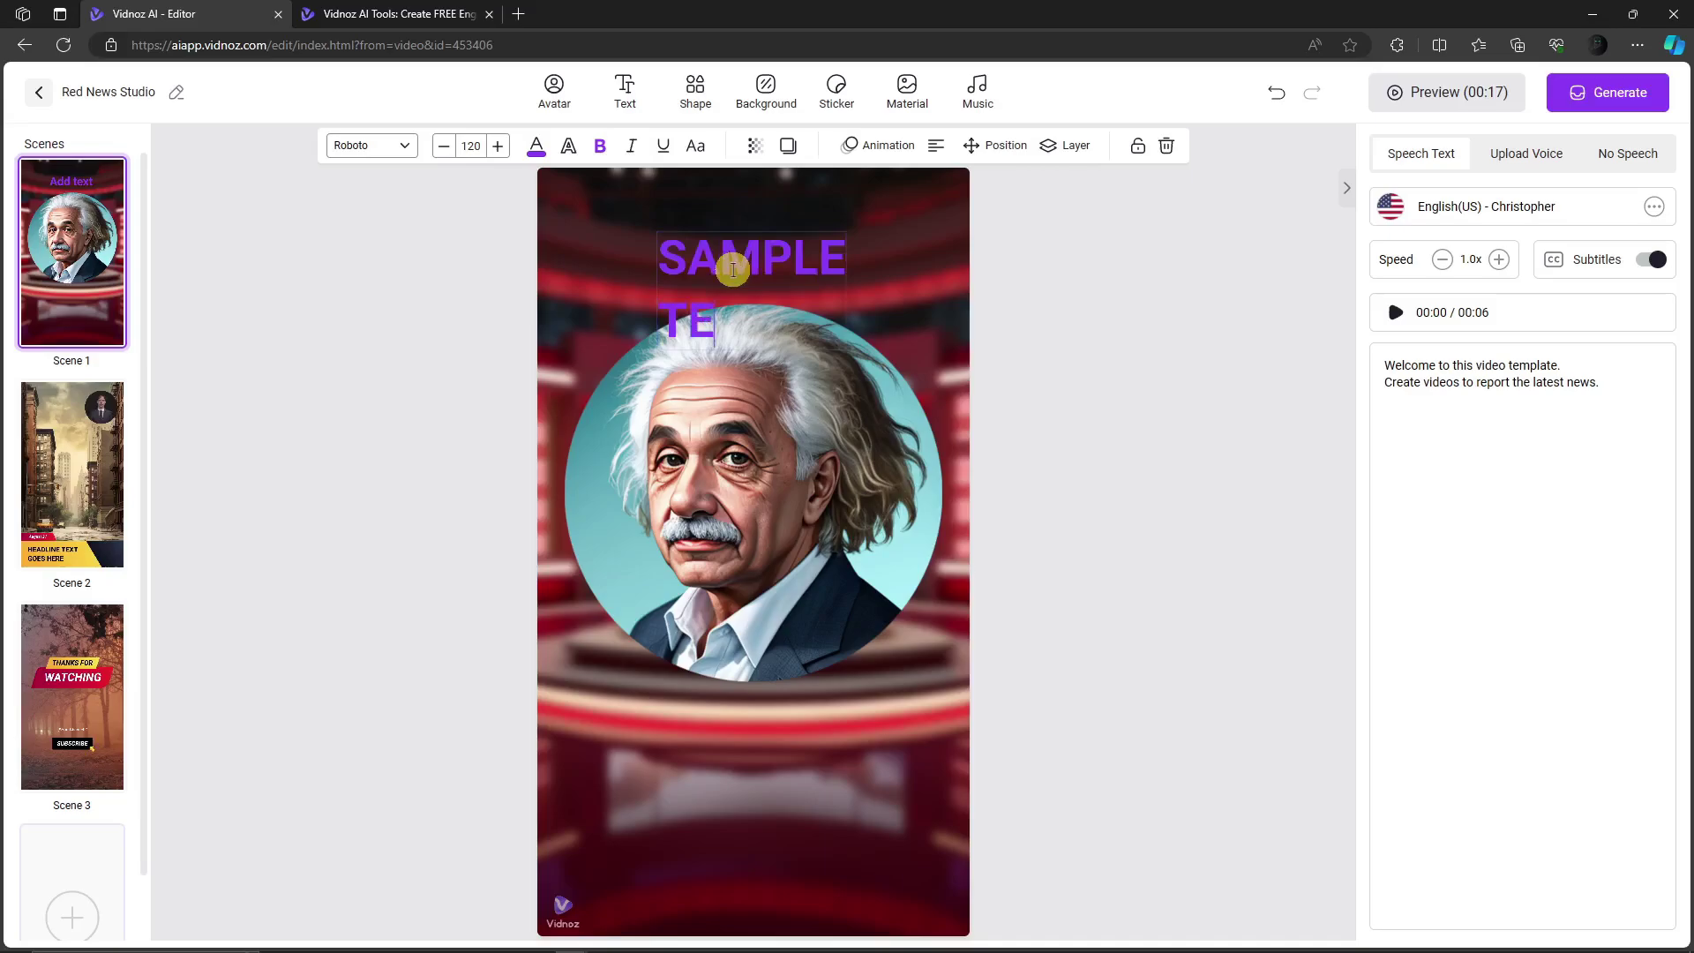
text(XT)
click(787, 278)
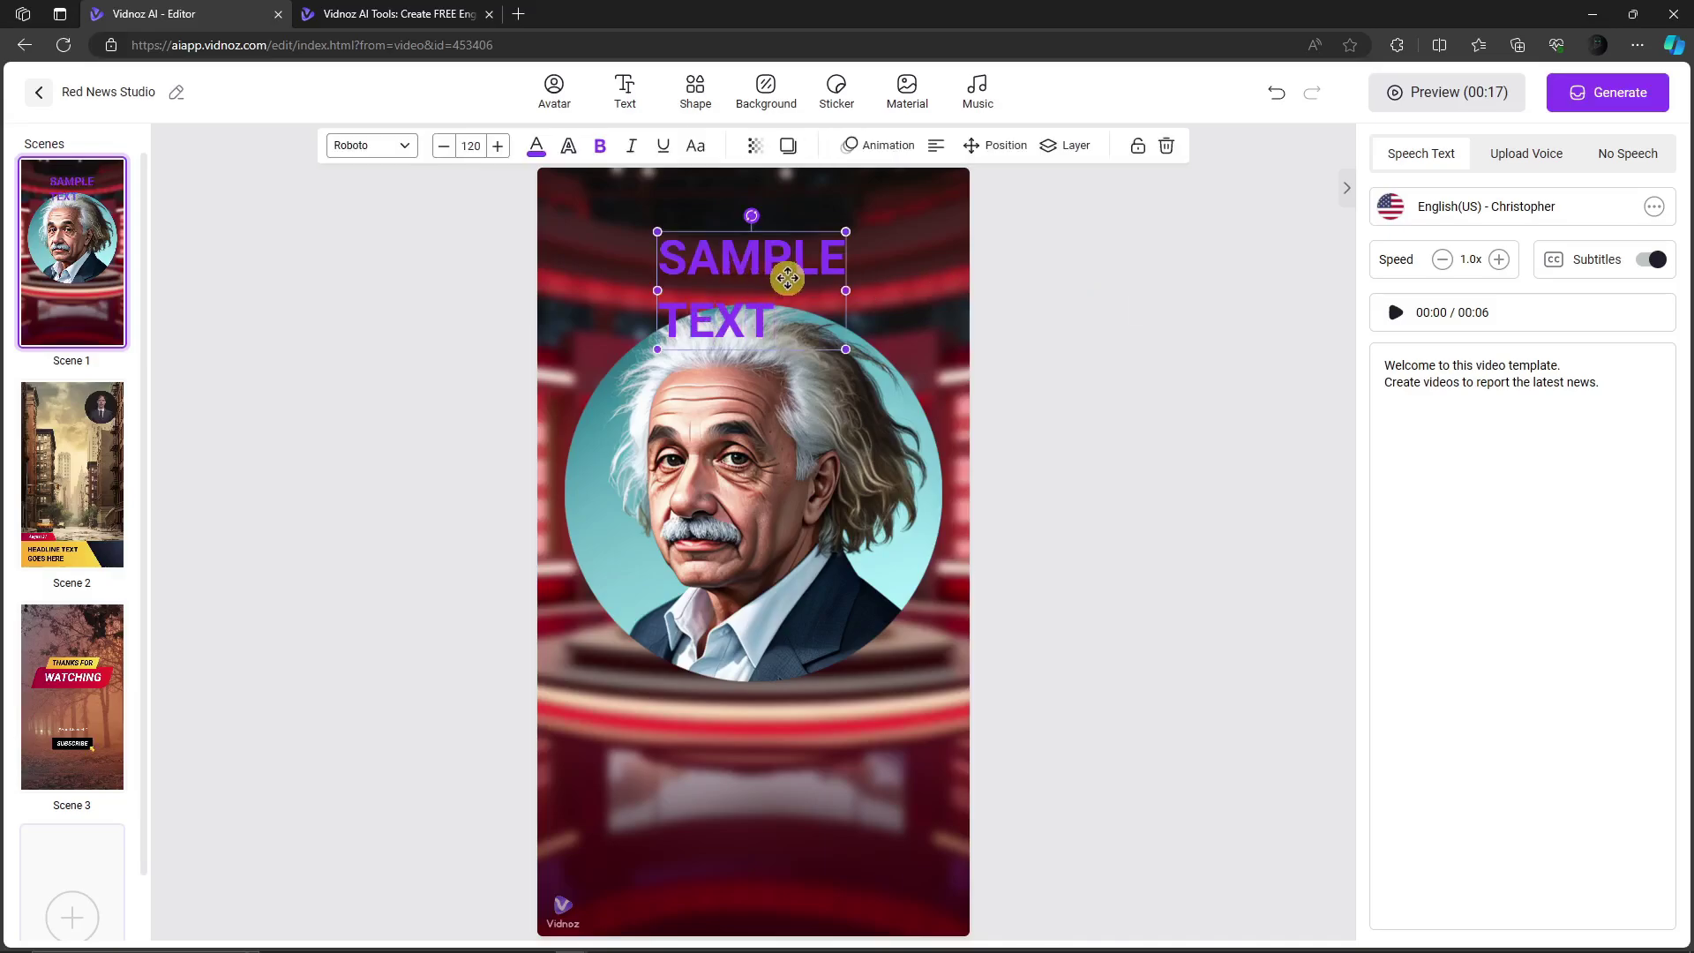
Step: Reduce the title's font size to 70 so it fits on one line
click(444, 146)
click(444, 146)
click(444, 145)
click(444, 146)
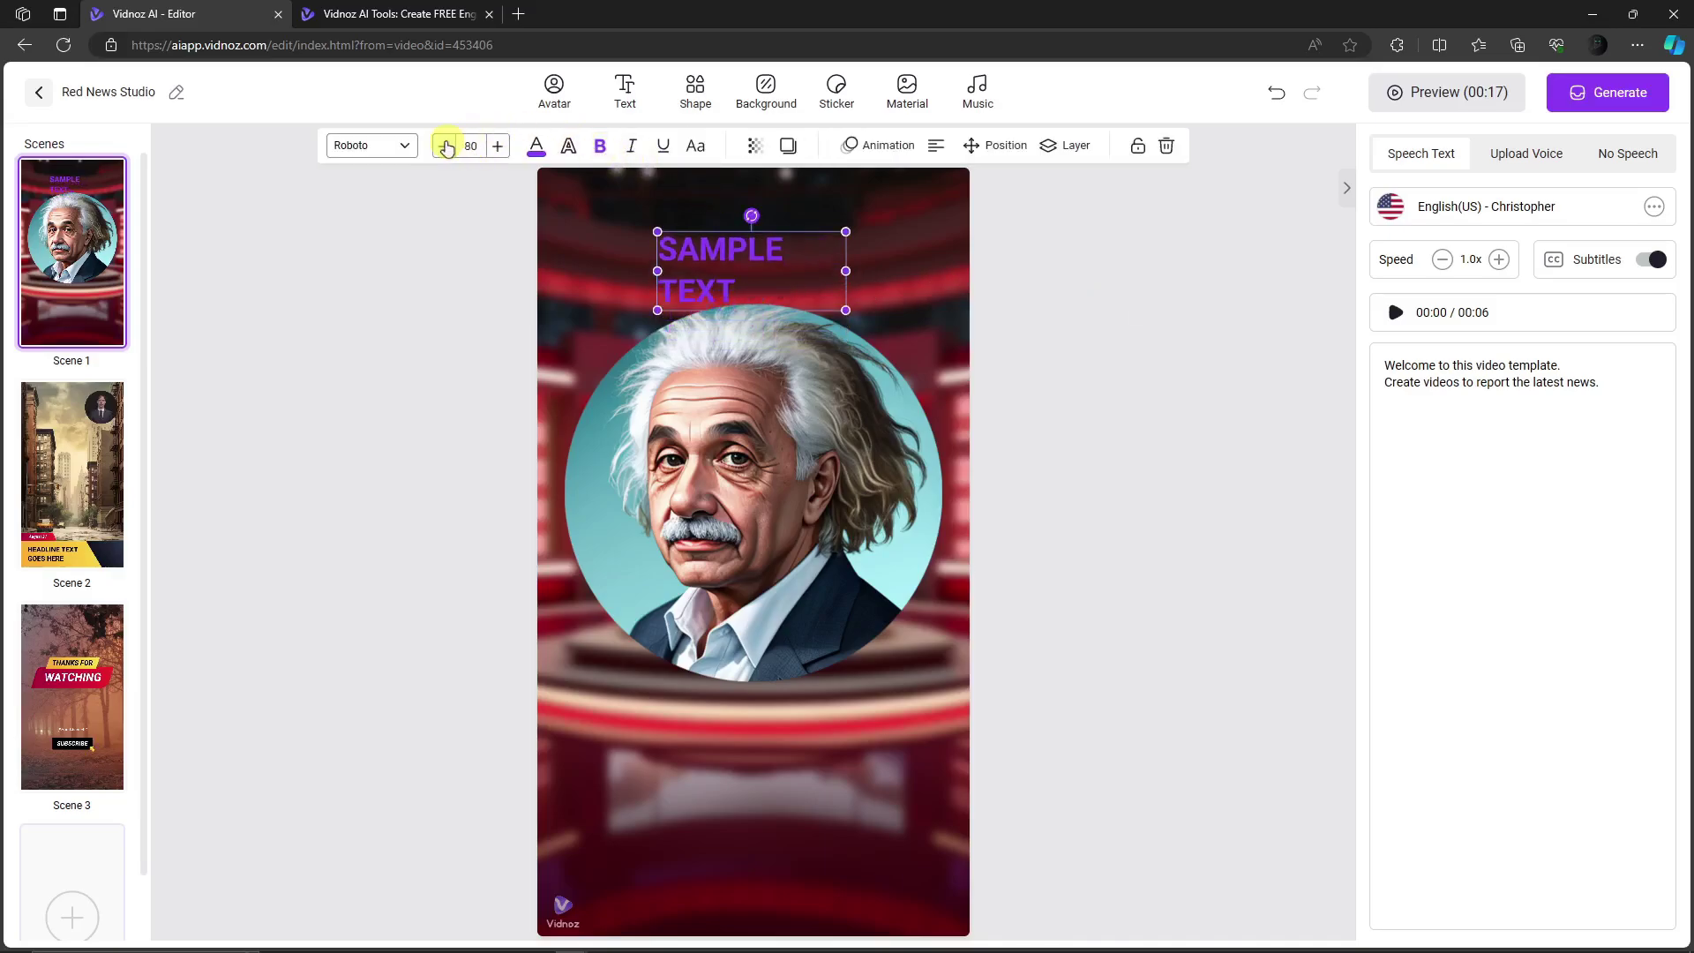
click(443, 146)
click(497, 146)
click(444, 146)
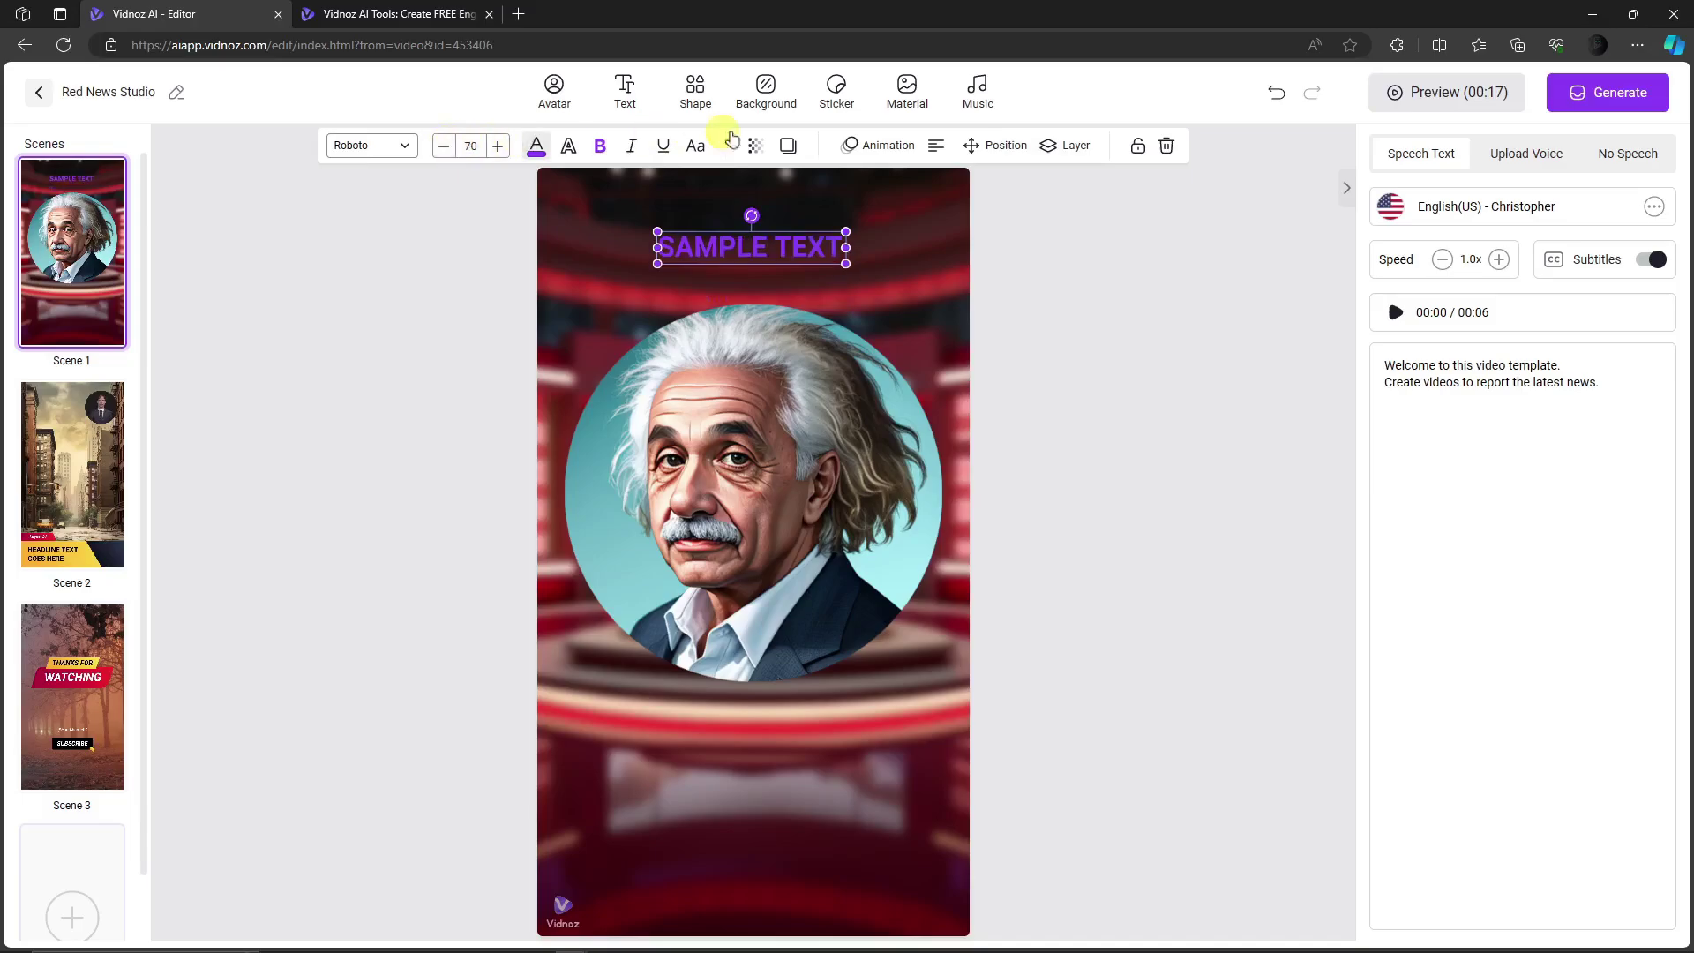
Step: Give the title a Slide in left entrance animation at Smooth velocity
click(854, 145)
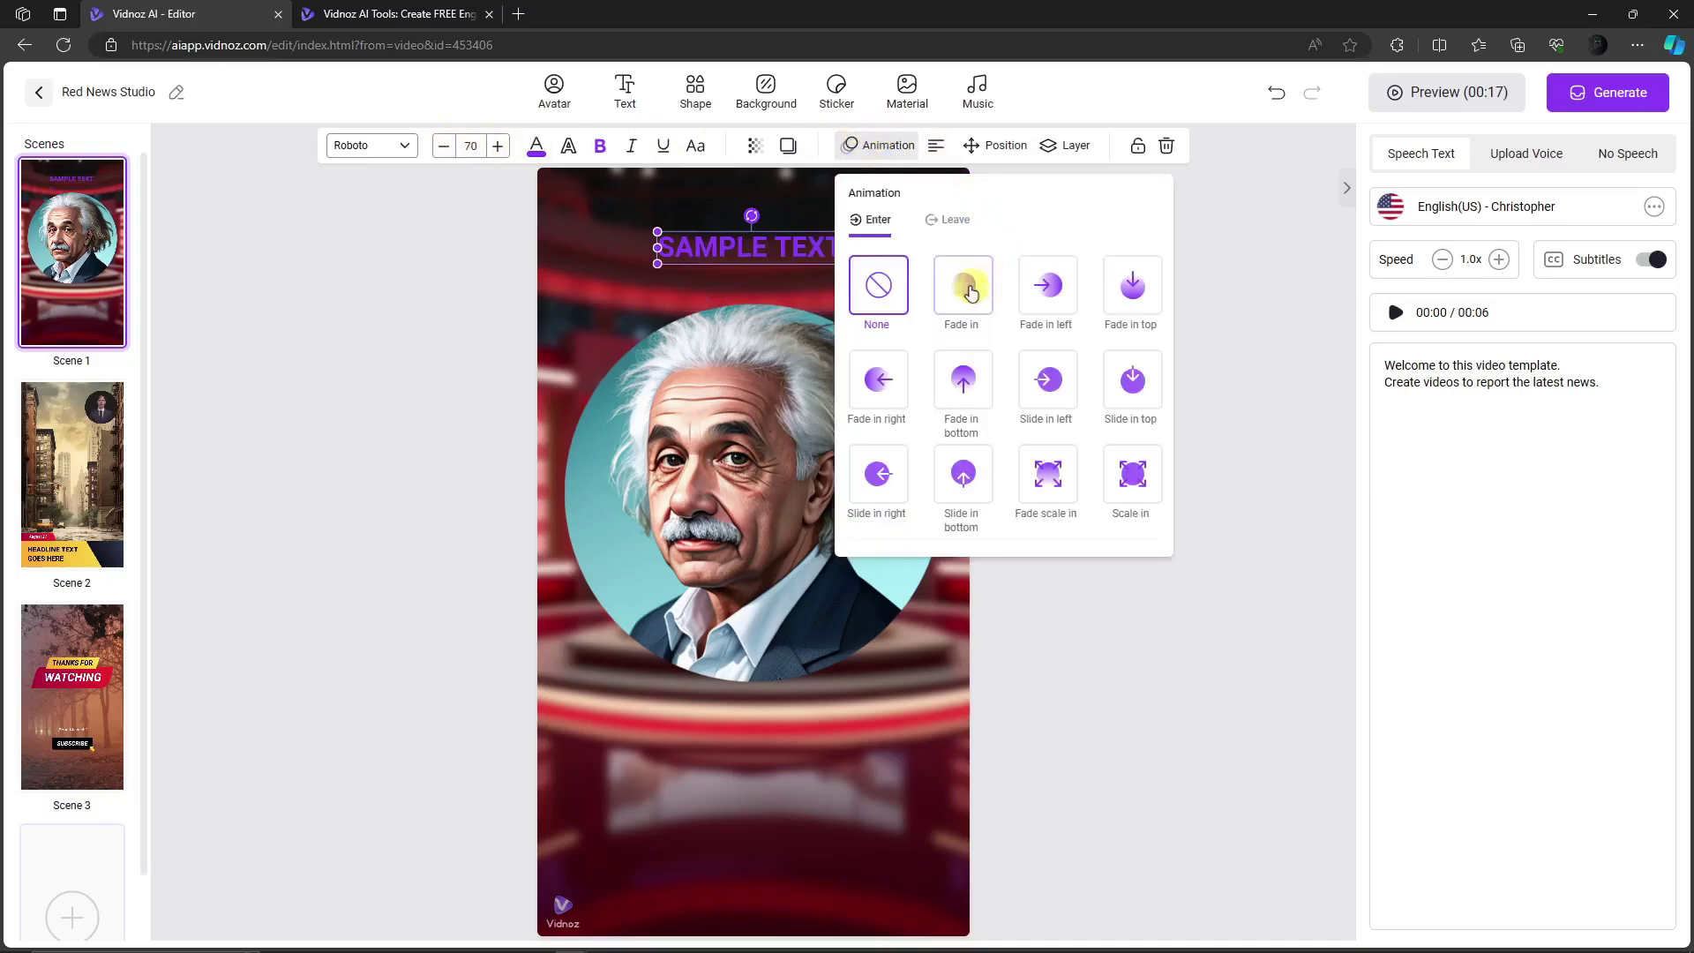
click(968, 291)
click(1036, 306)
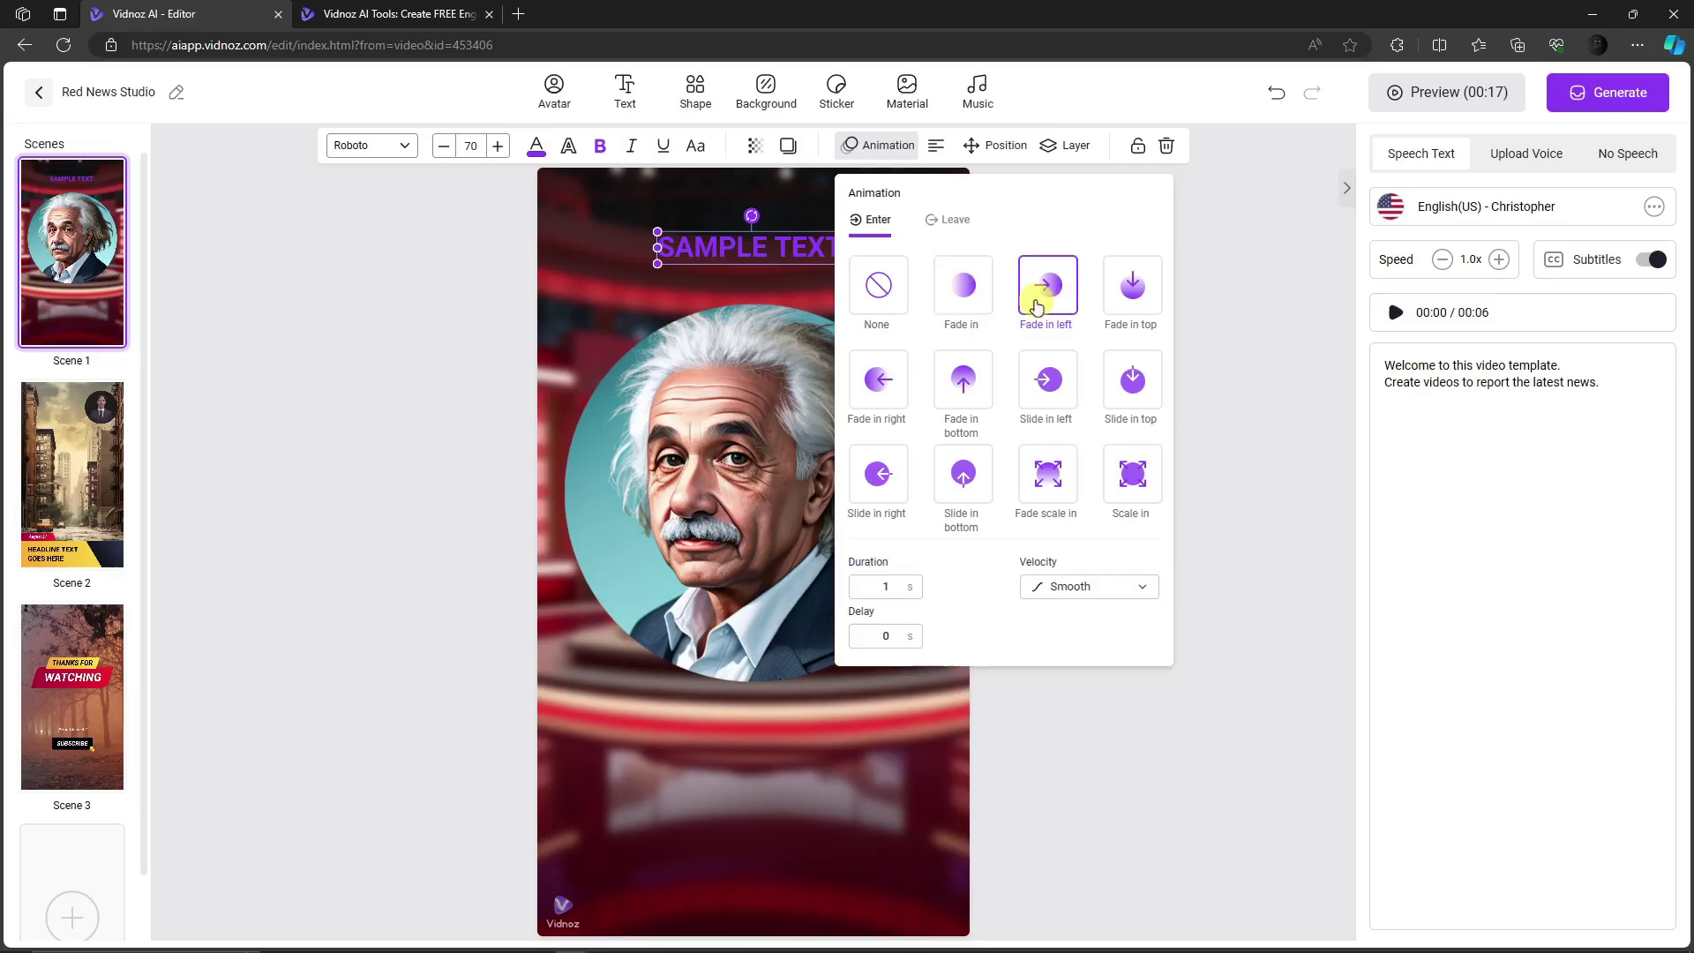
click(1047, 379)
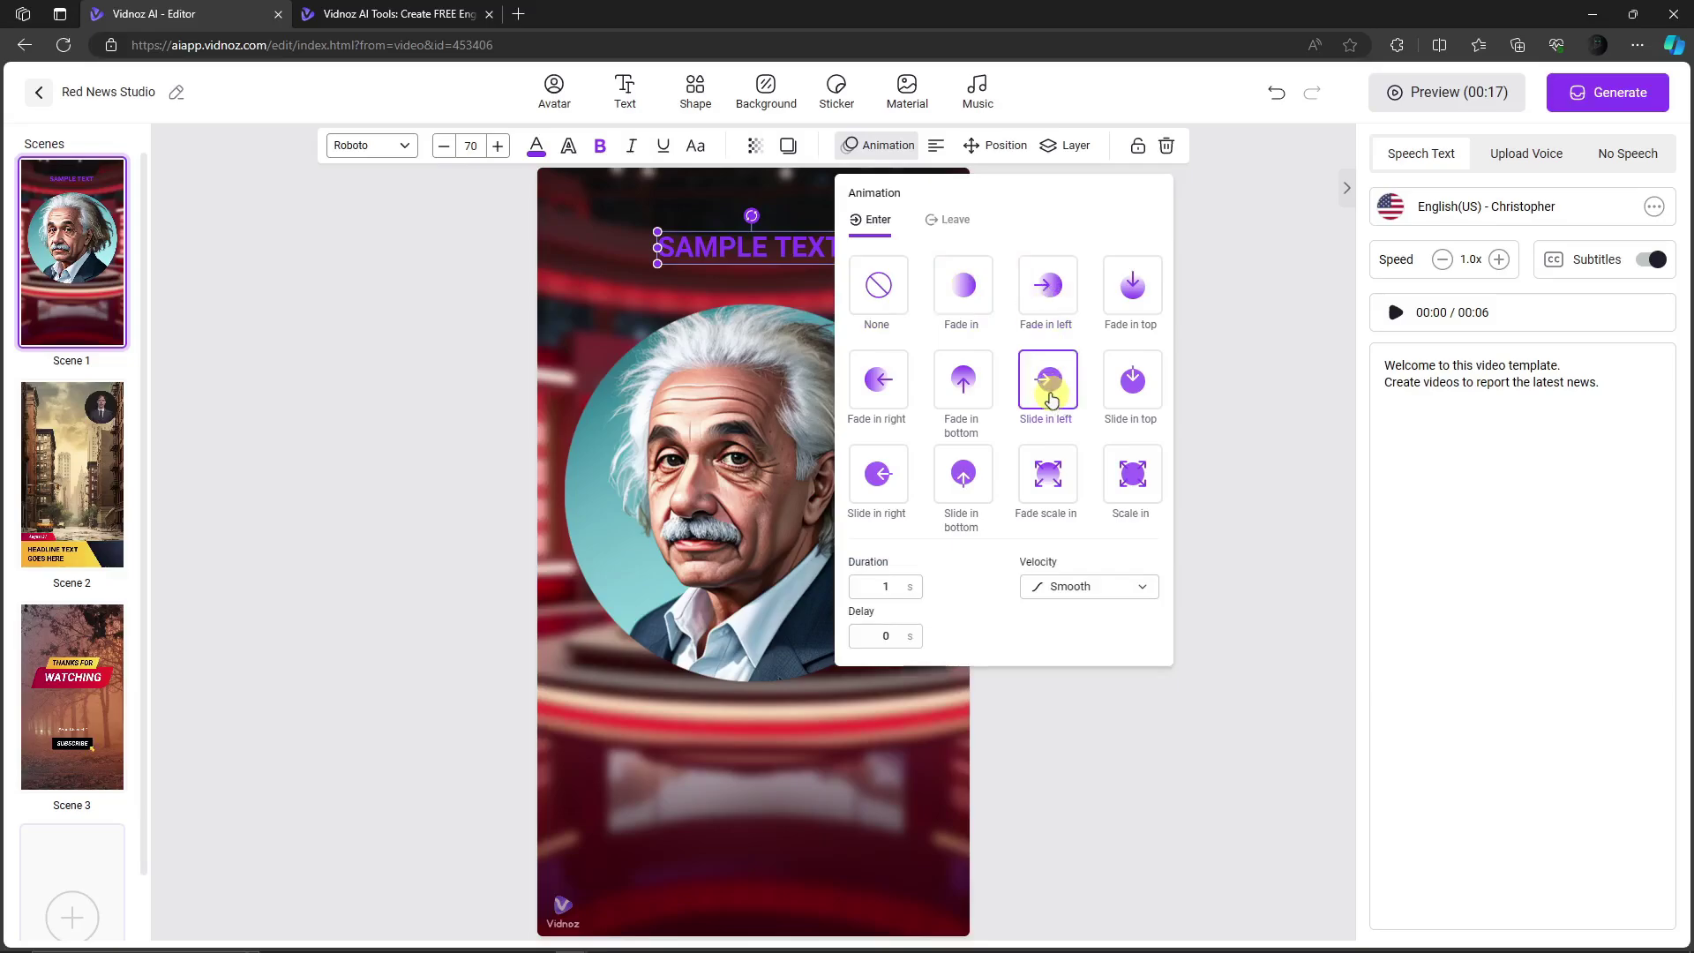
click(1145, 588)
click(1082, 644)
Step: Add the red SUBSCRIBE sticker, enlarge it and centre it below the avatar; leave the background unchanged
click(1230, 252)
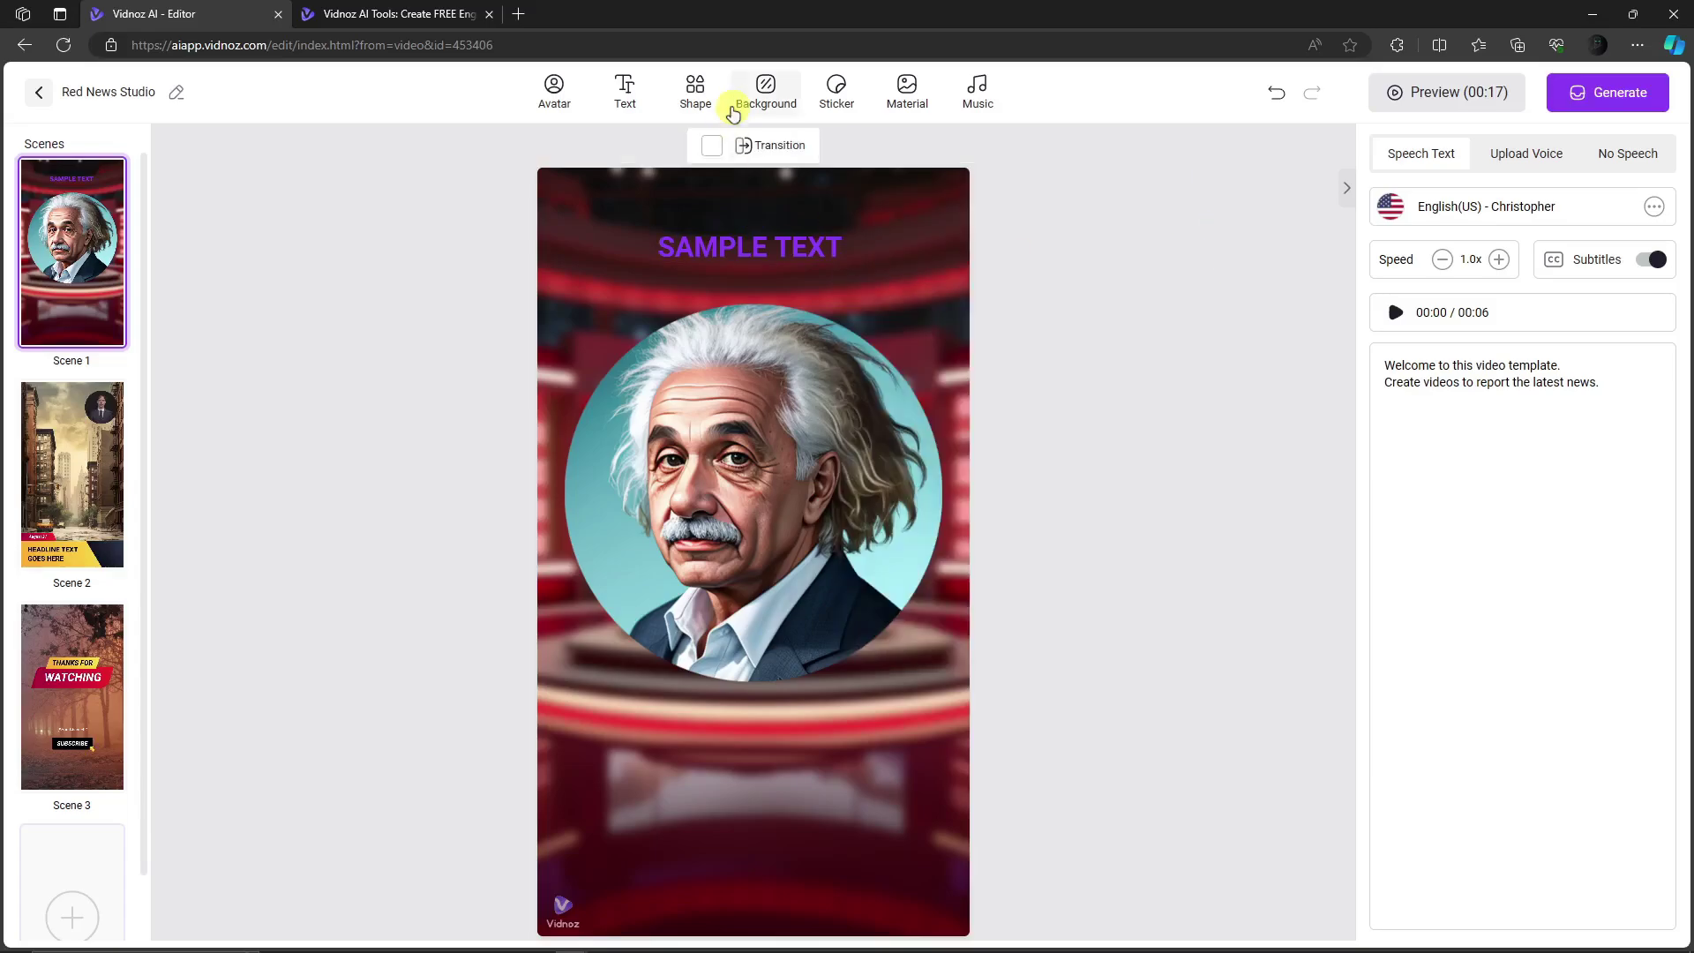
click(836, 96)
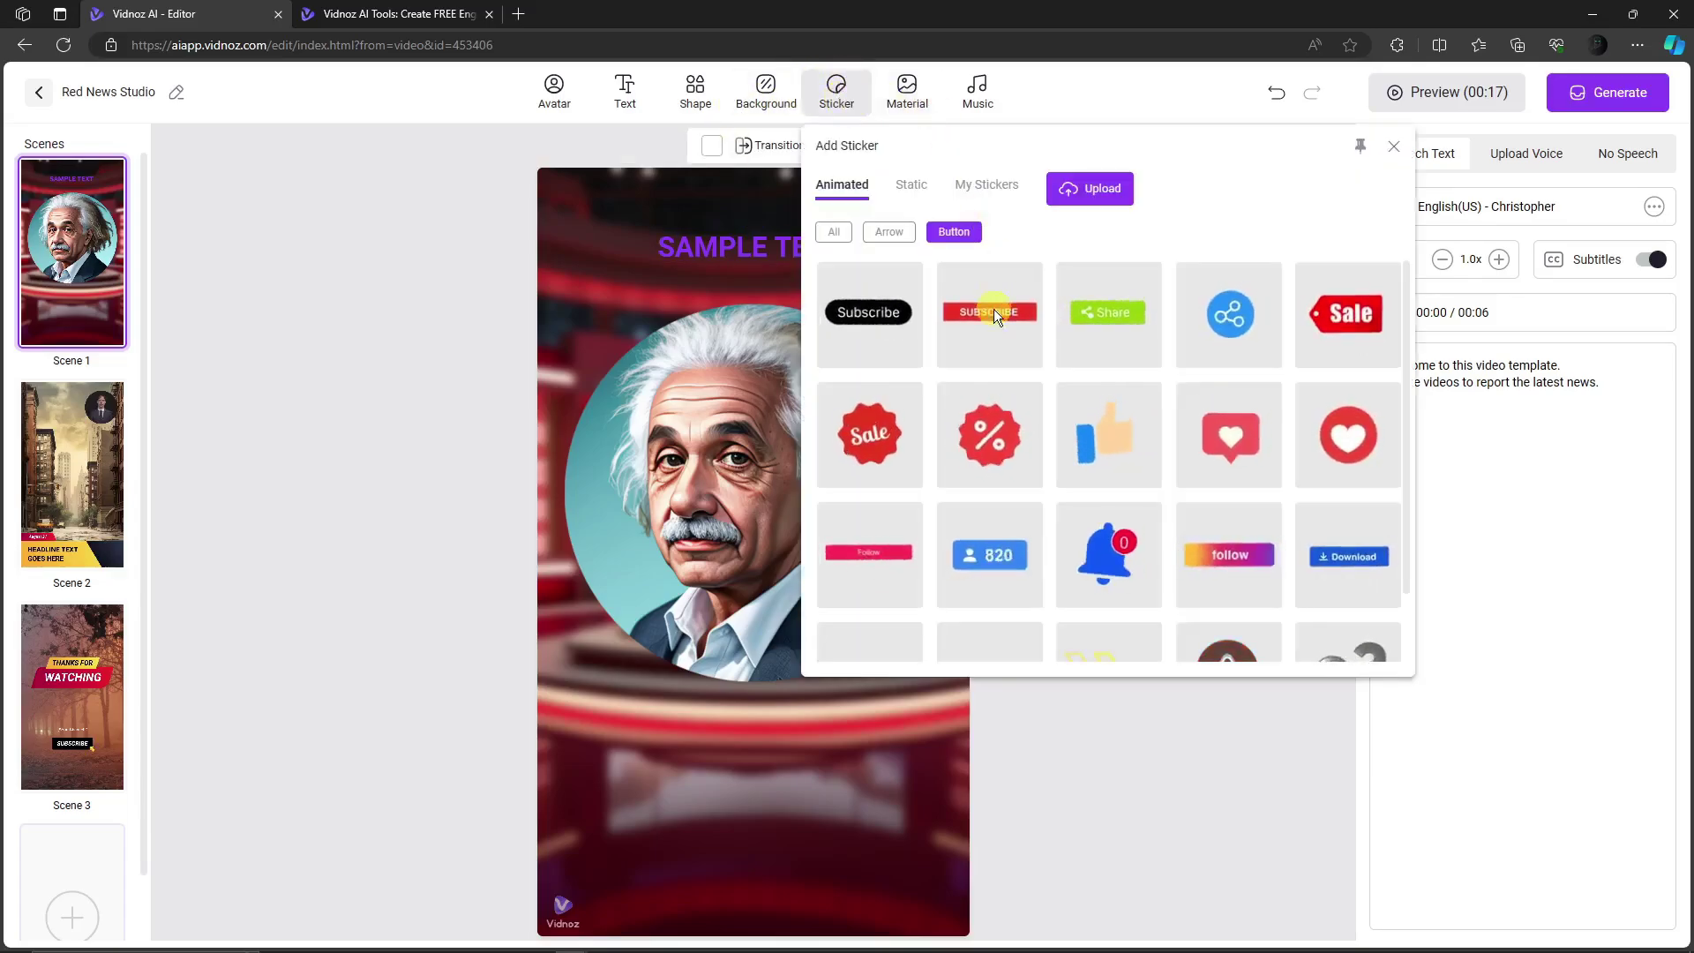
click(995, 315)
drag(649, 292, 575, 748)
drag(684, 807, 911, 855)
drag(725, 833, 765, 743)
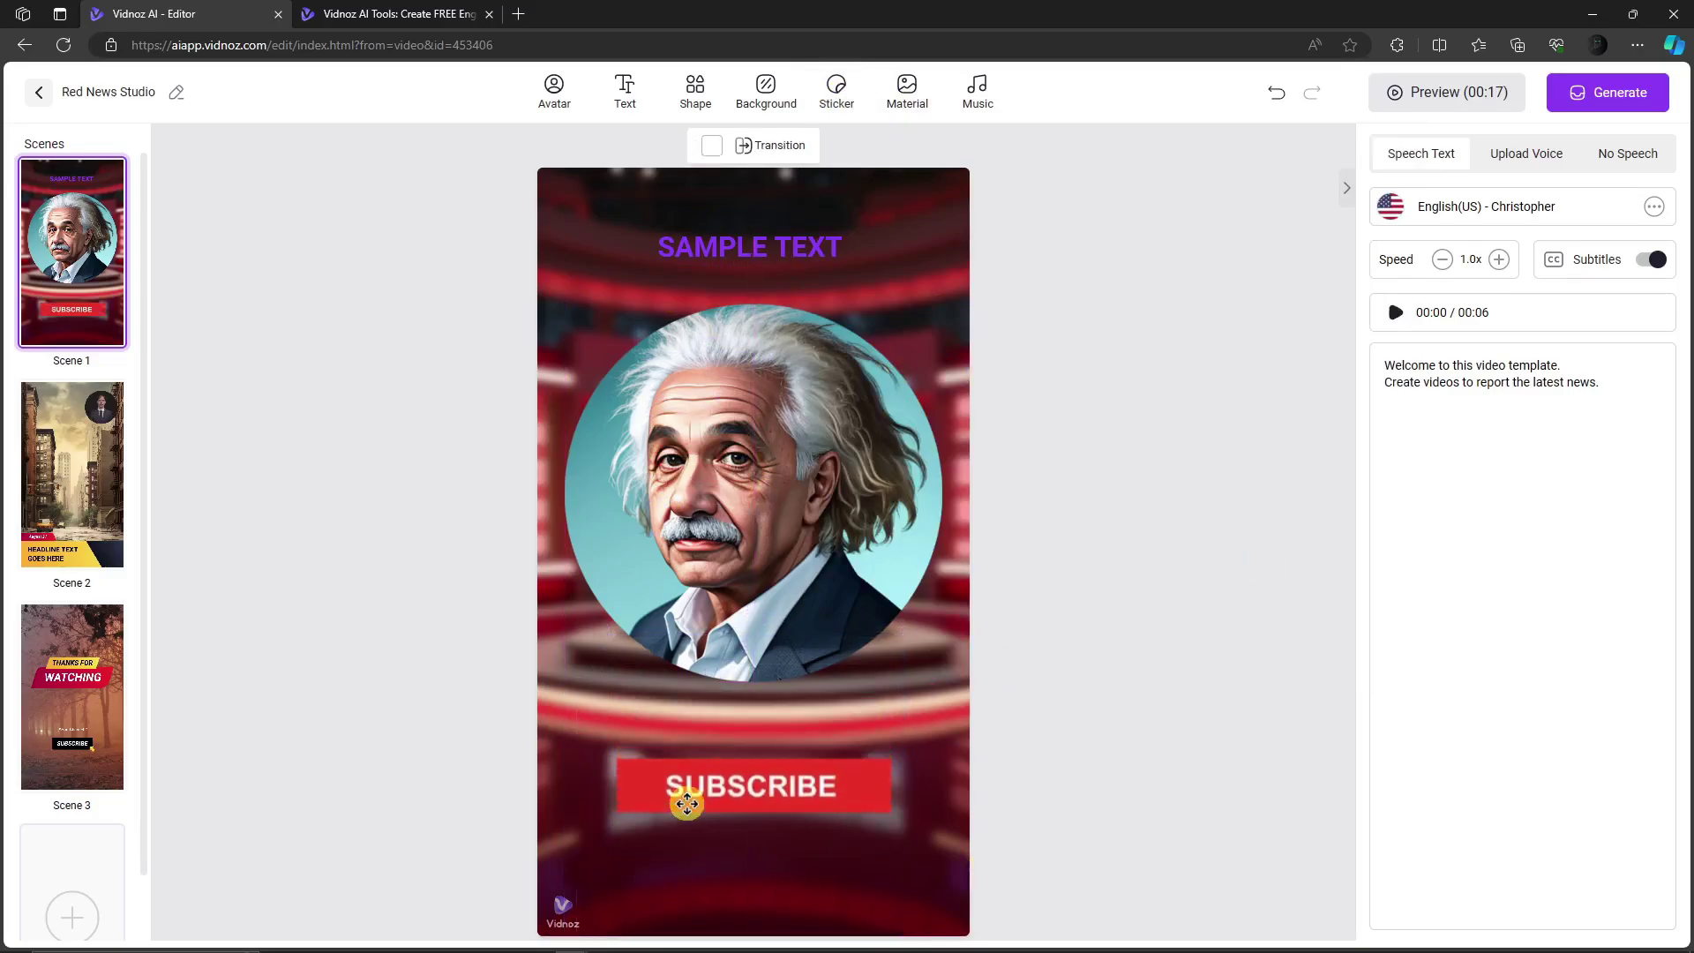
click(1152, 632)
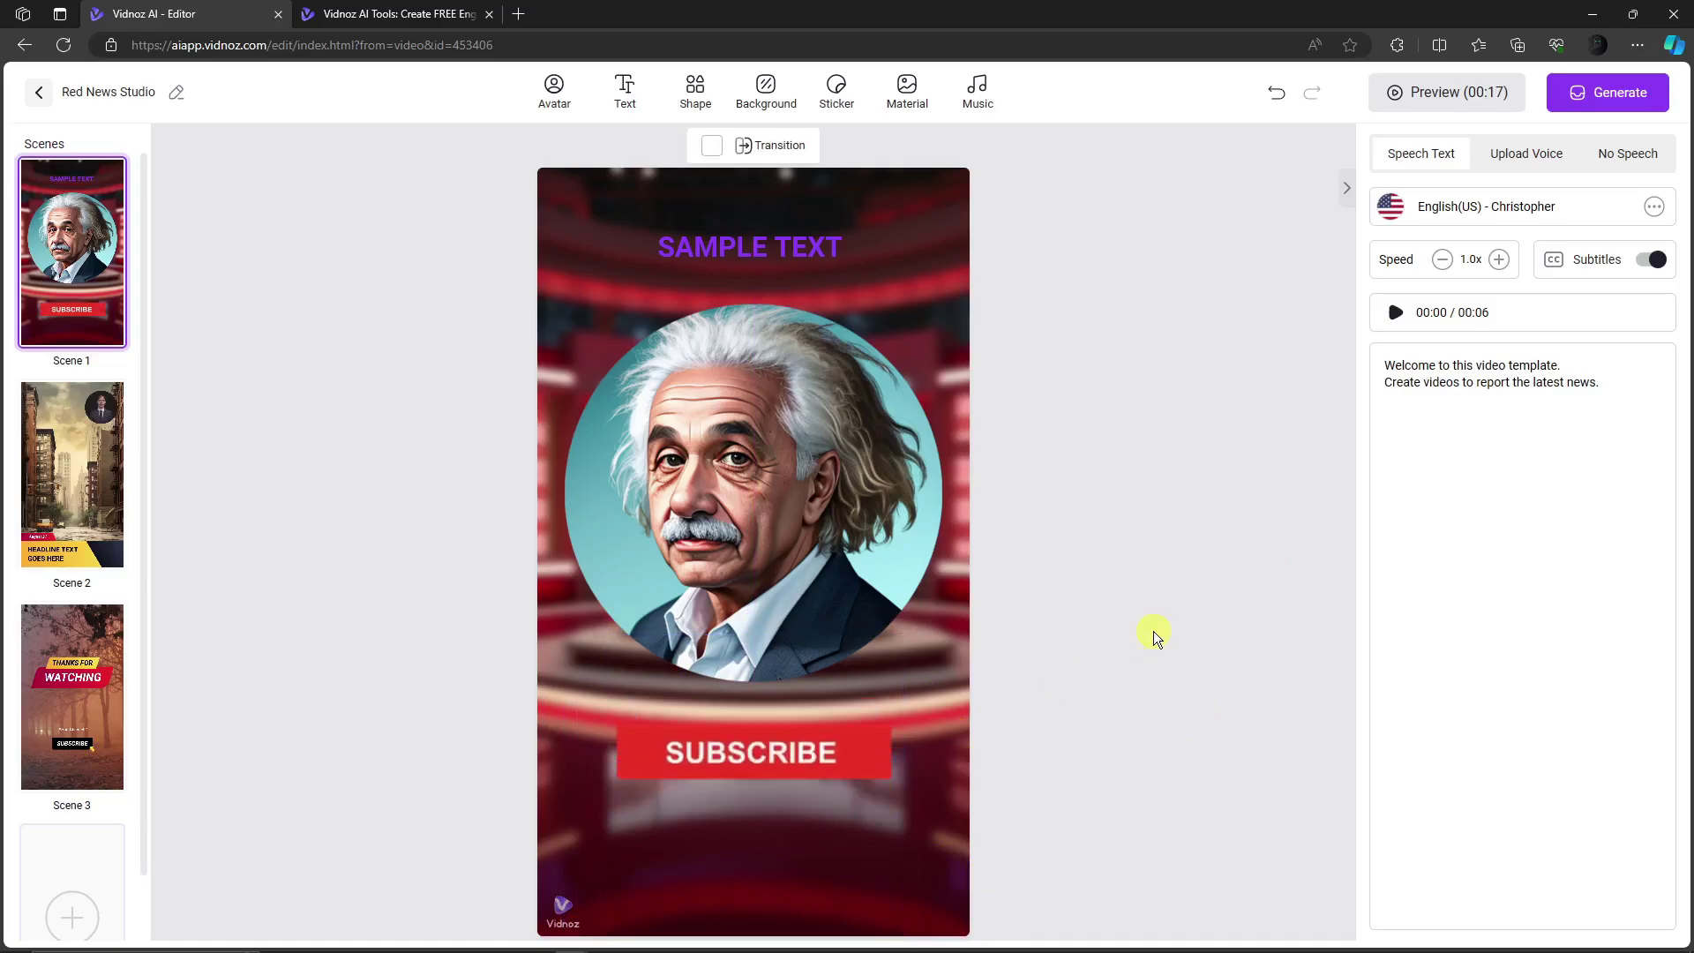
click(768, 86)
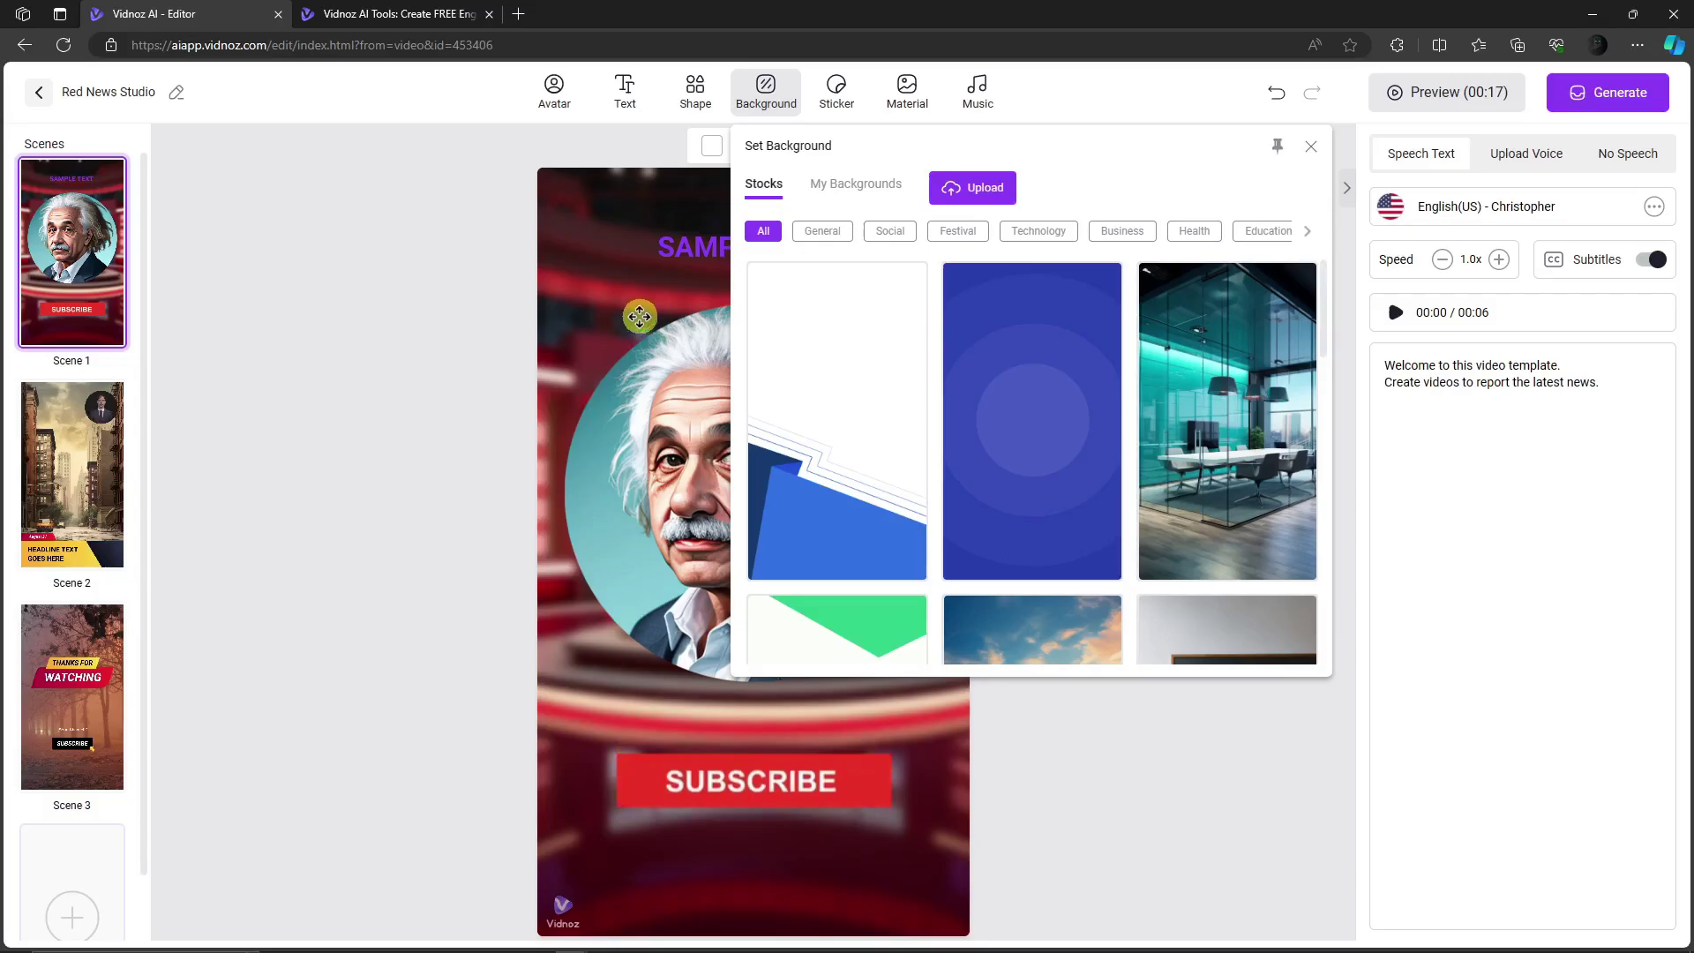
key(Escape)
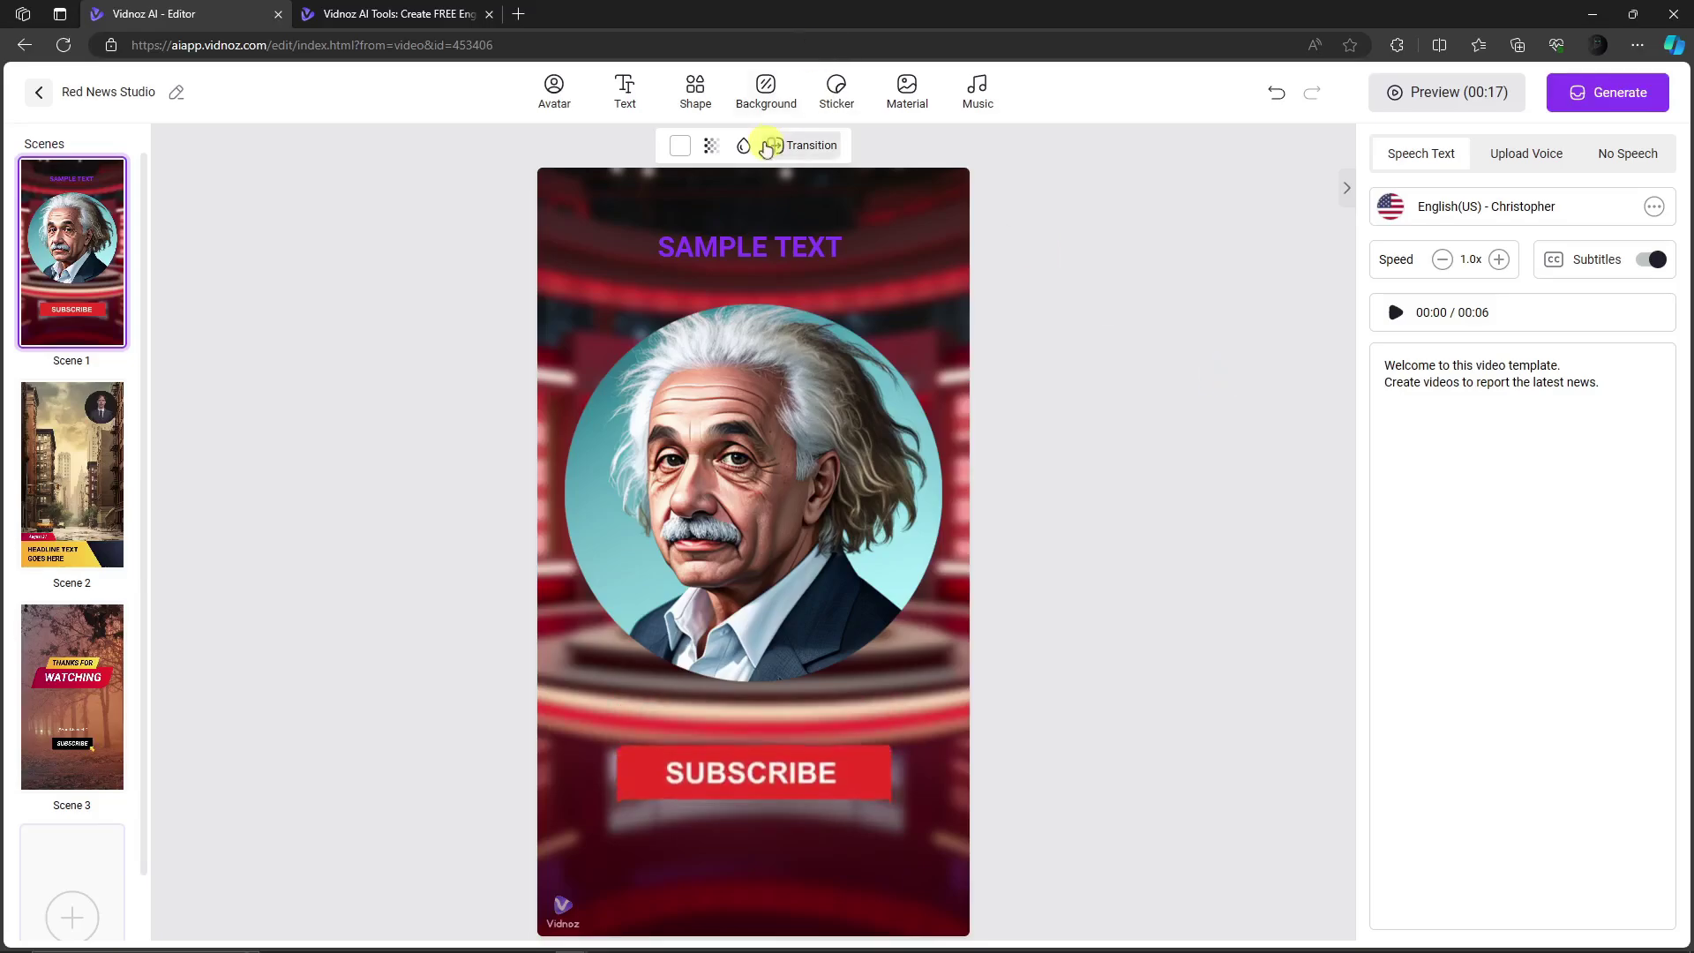
click(906, 95)
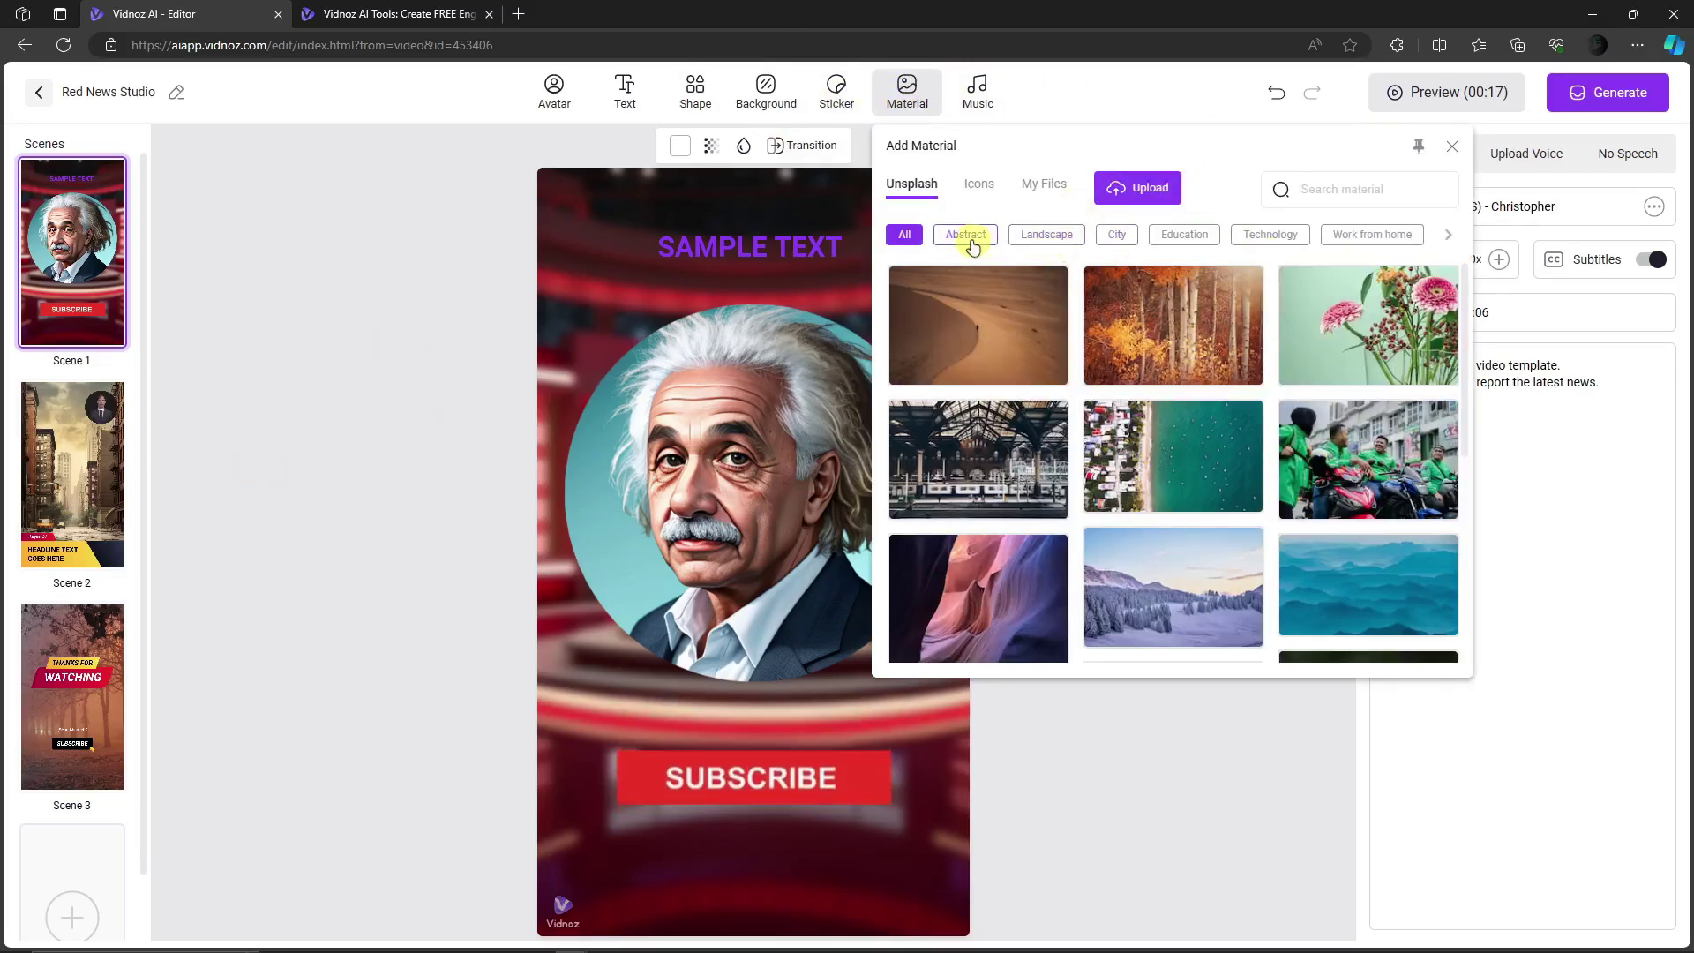
click(1000, 300)
drag(751, 312, 718, 273)
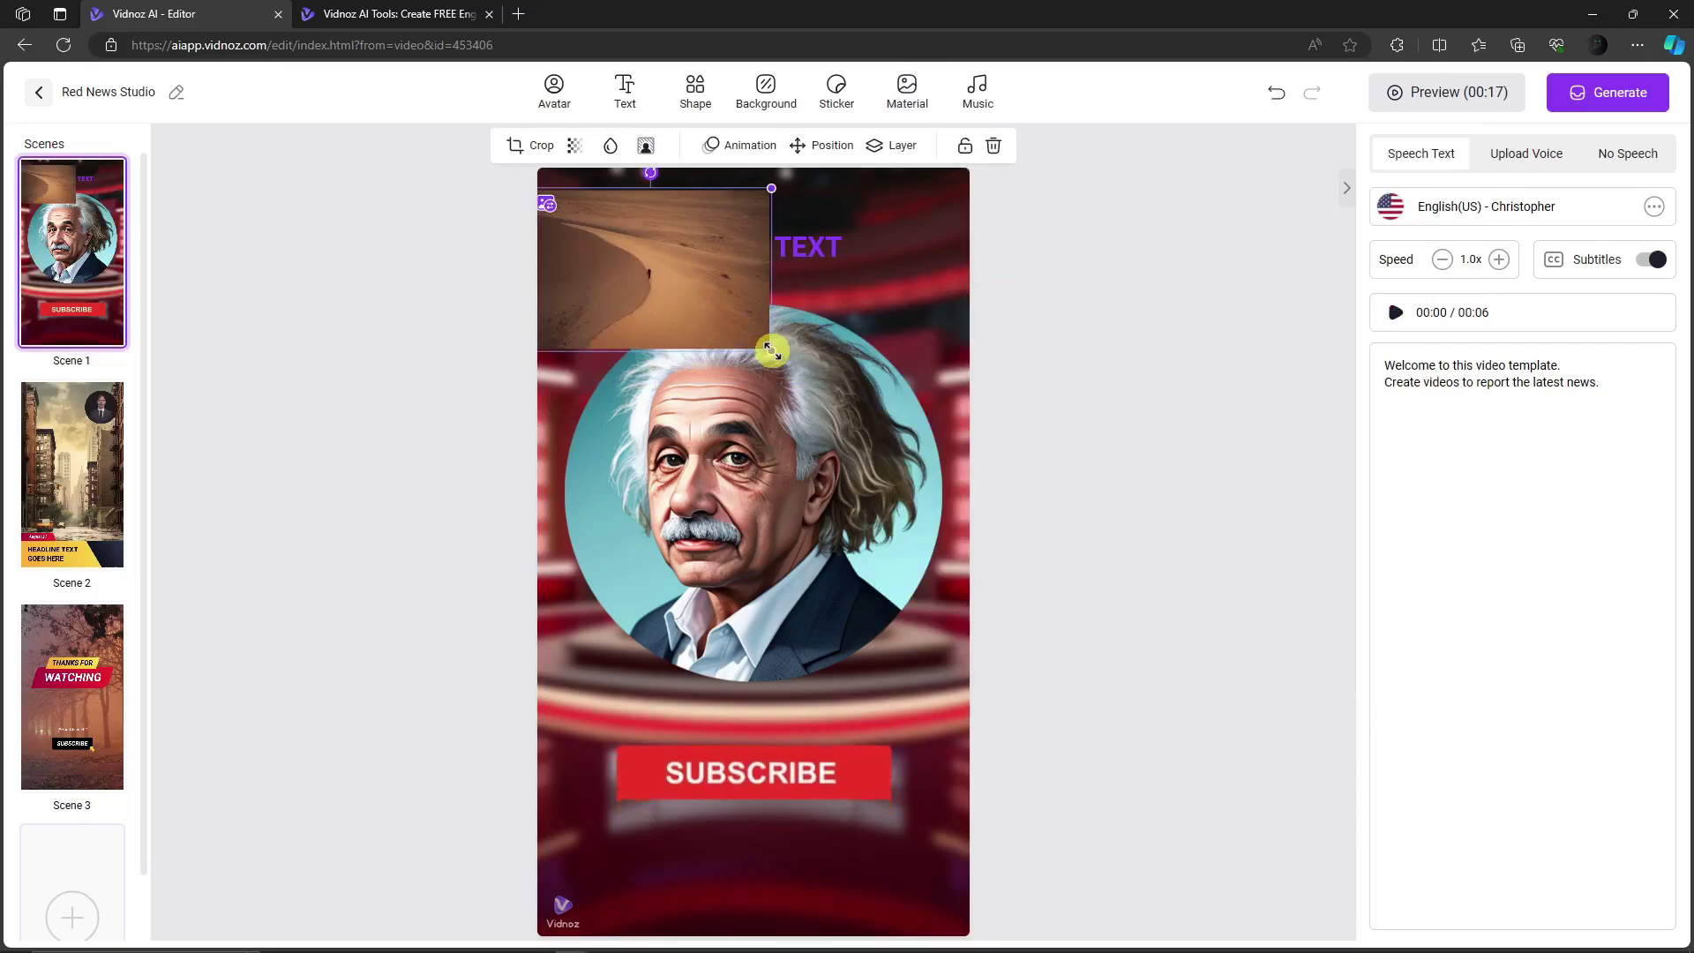
drag(771, 351, 977, 470)
click(977, 469)
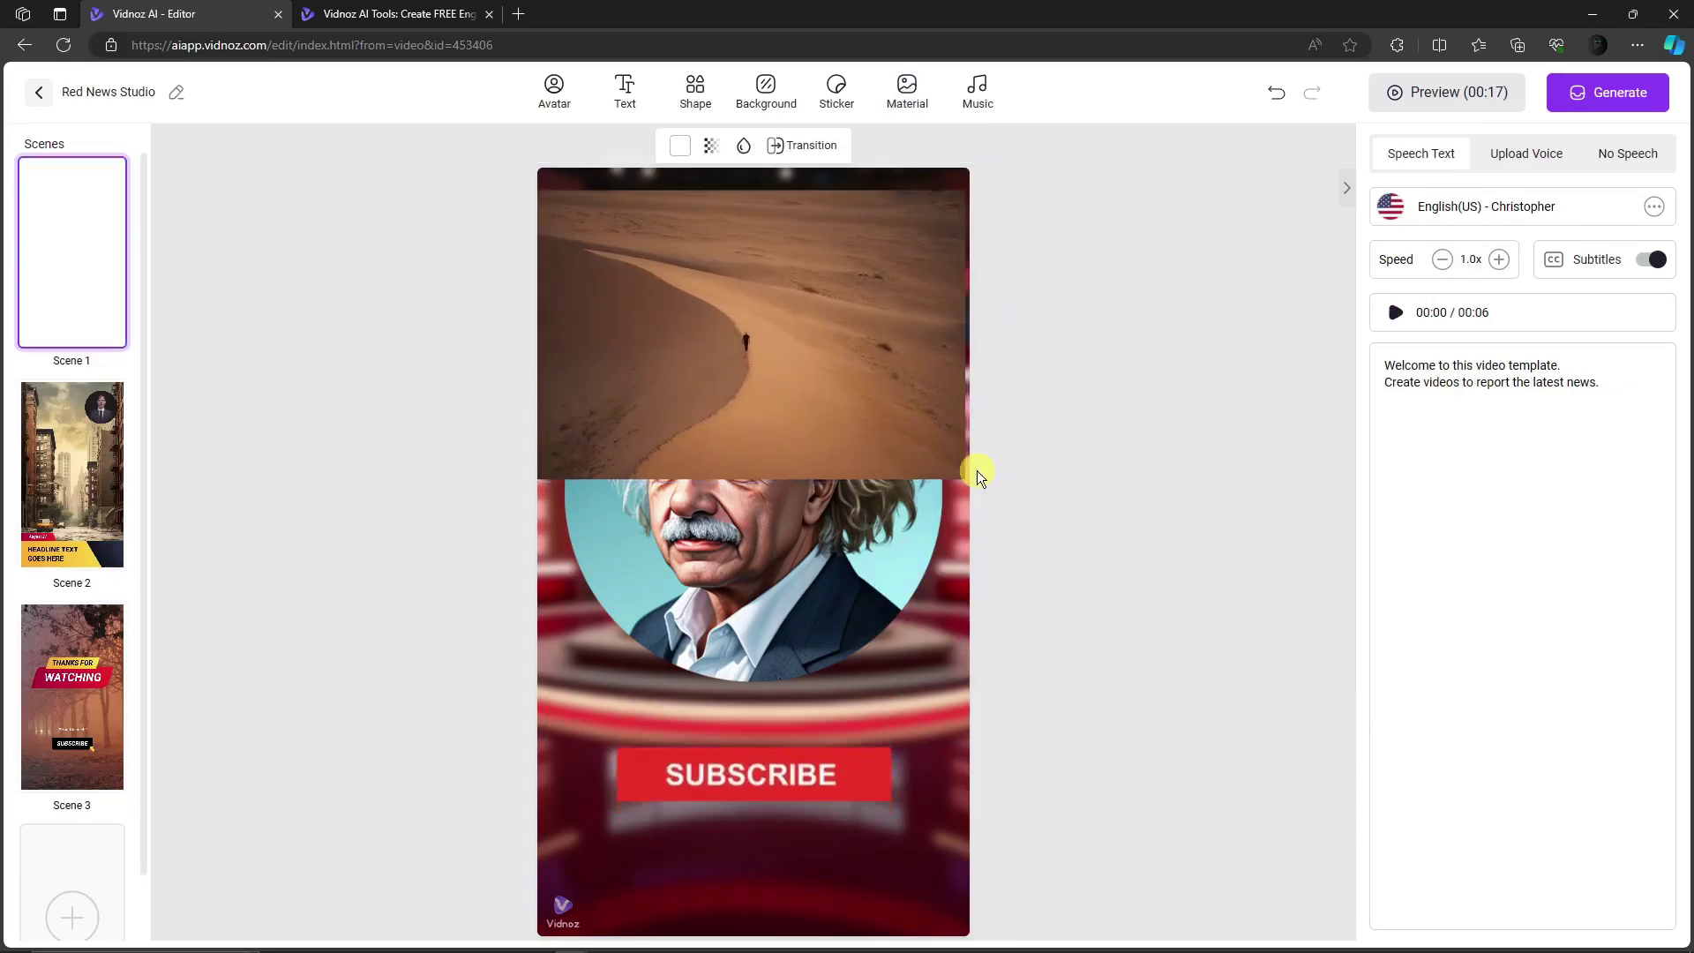
click(901, 371)
key(Delete)
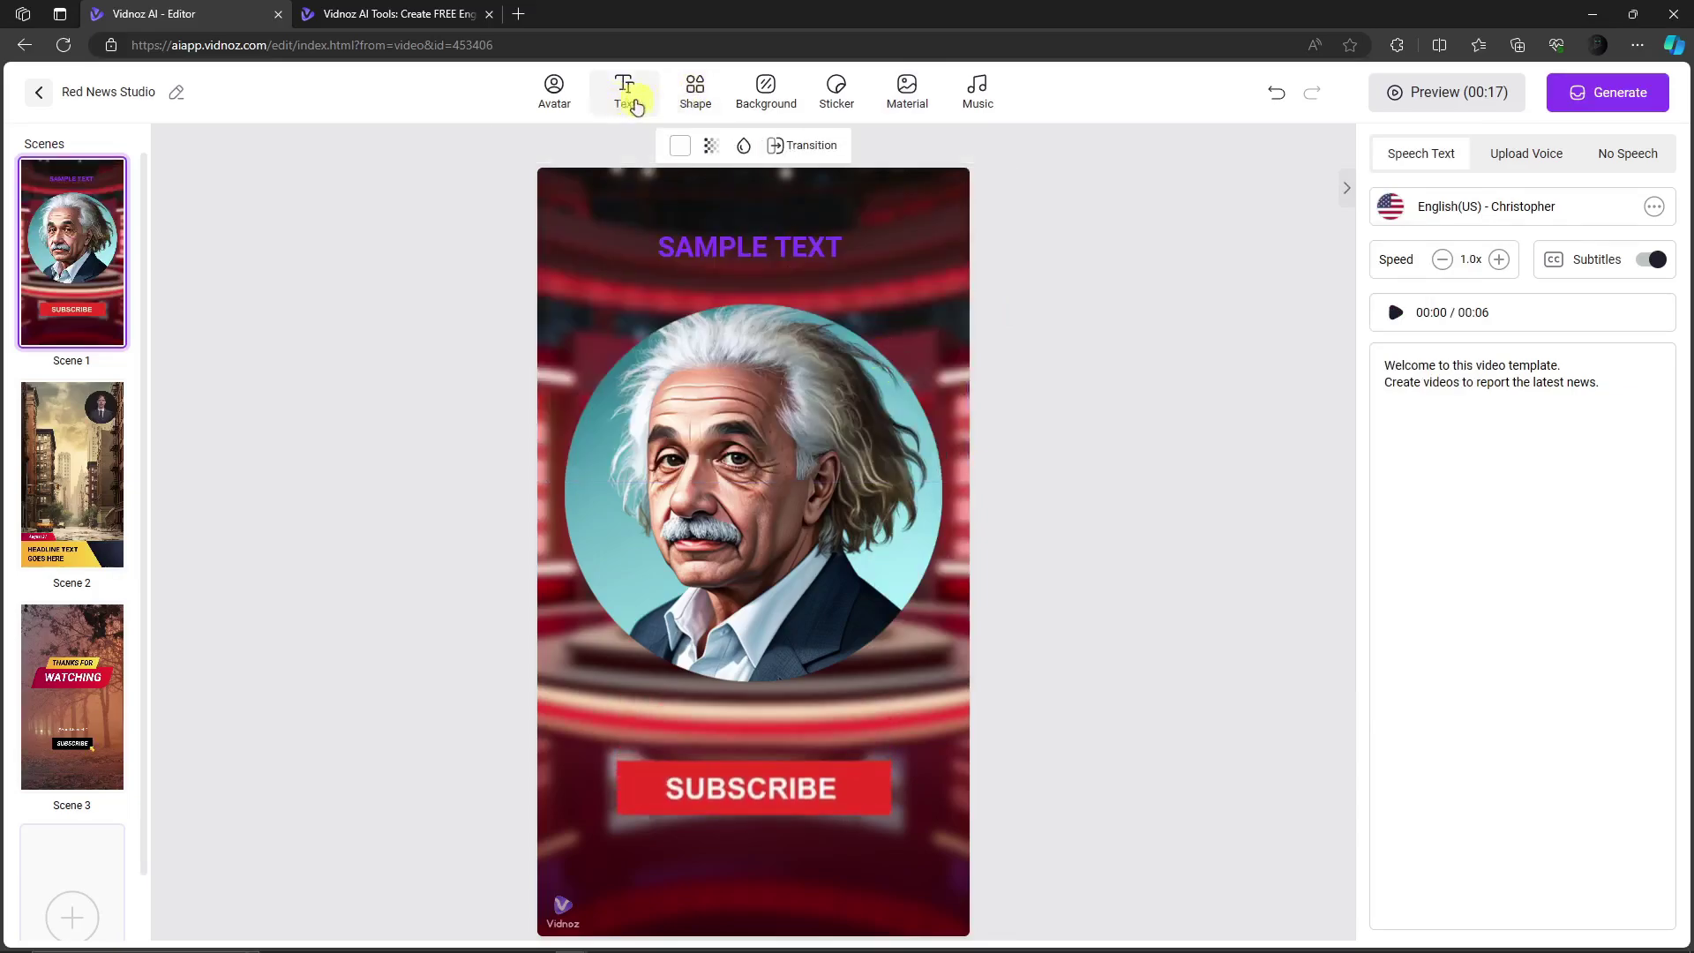
click(696, 91)
click(755, 223)
drag(756, 291, 682, 697)
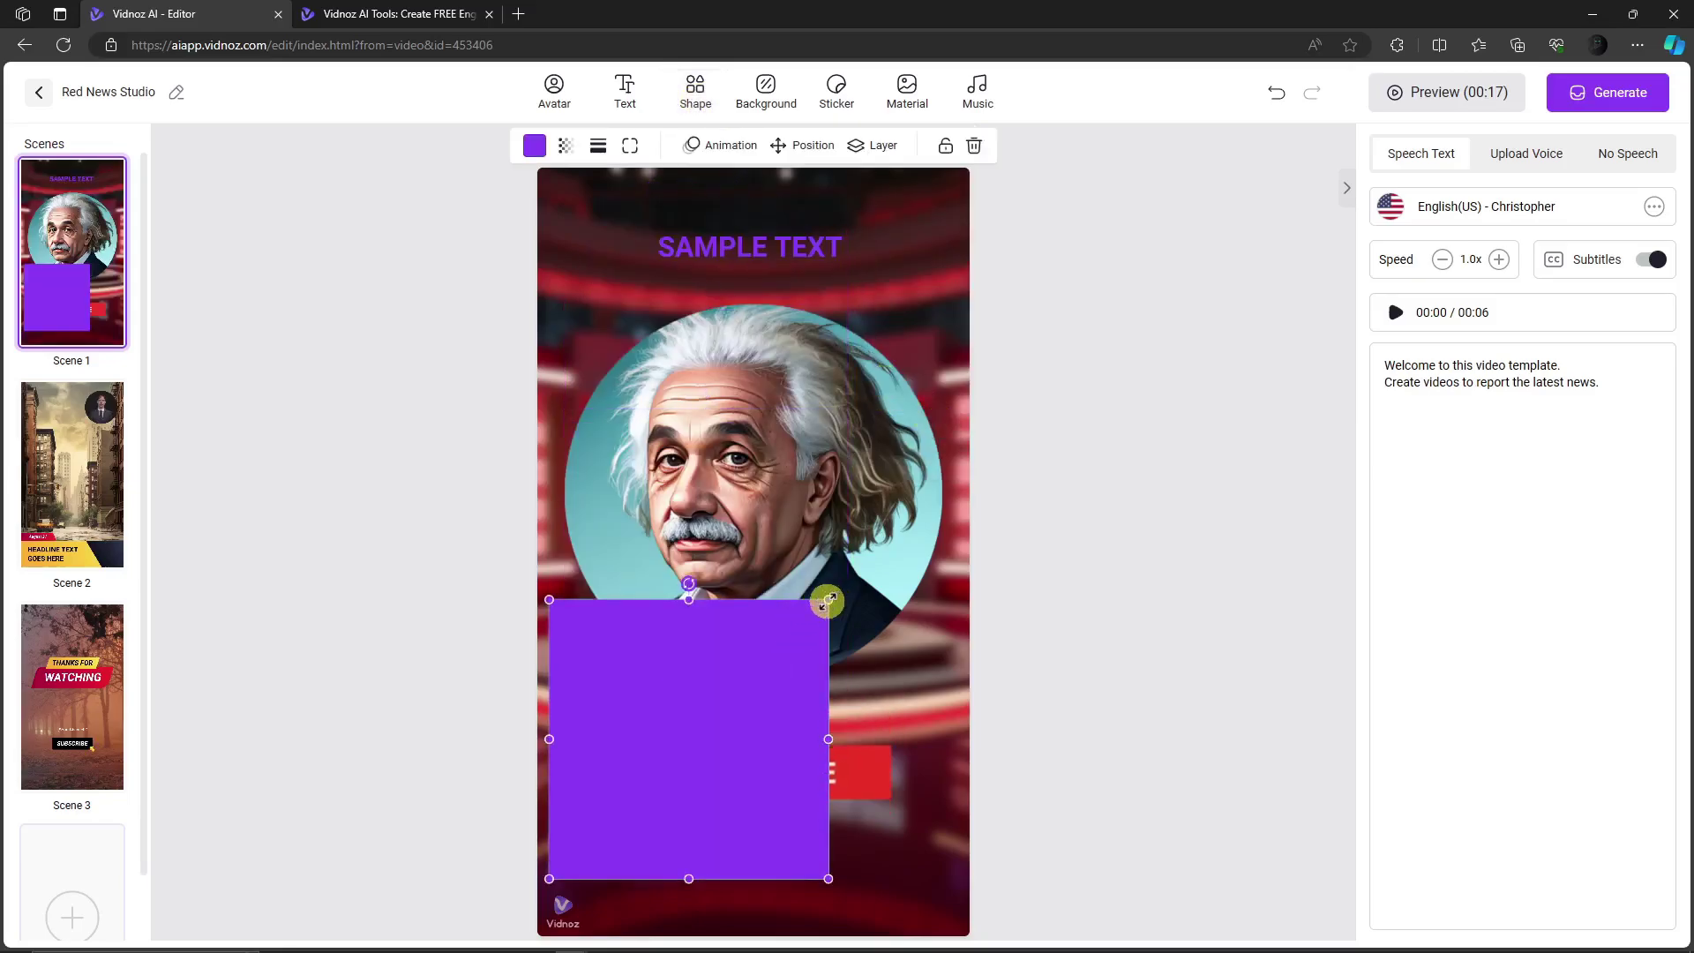
drag(824, 597, 699, 728)
drag(699, 806, 991, 824)
click(764, 767)
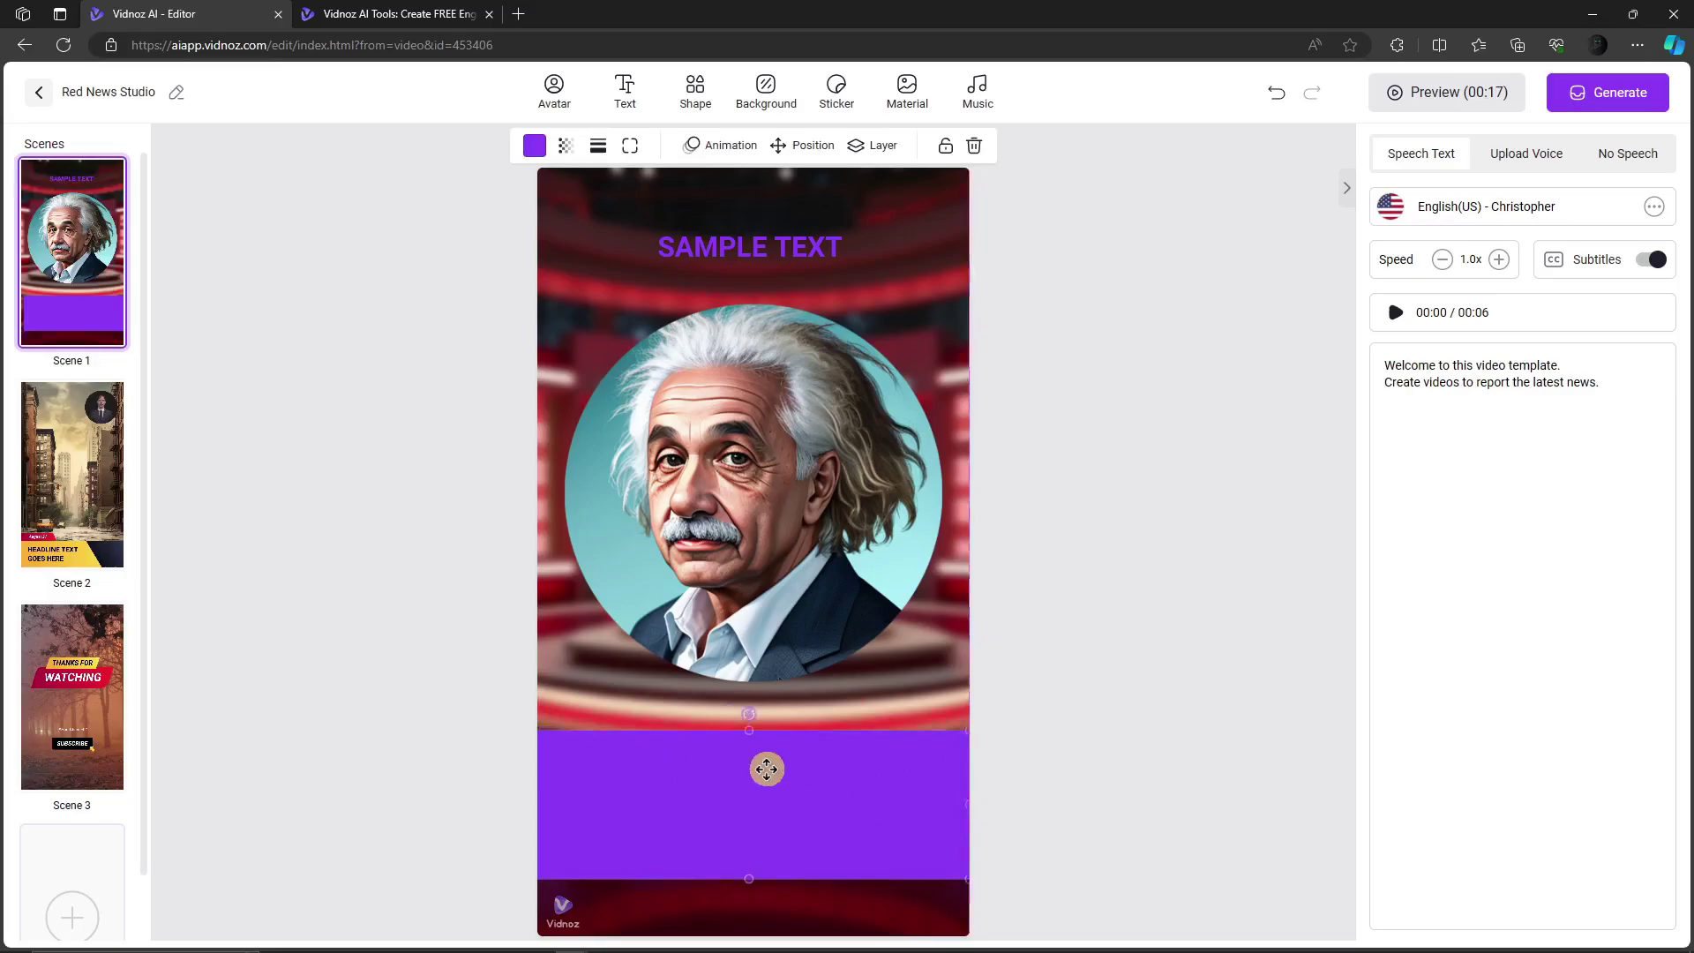
key(Delete)
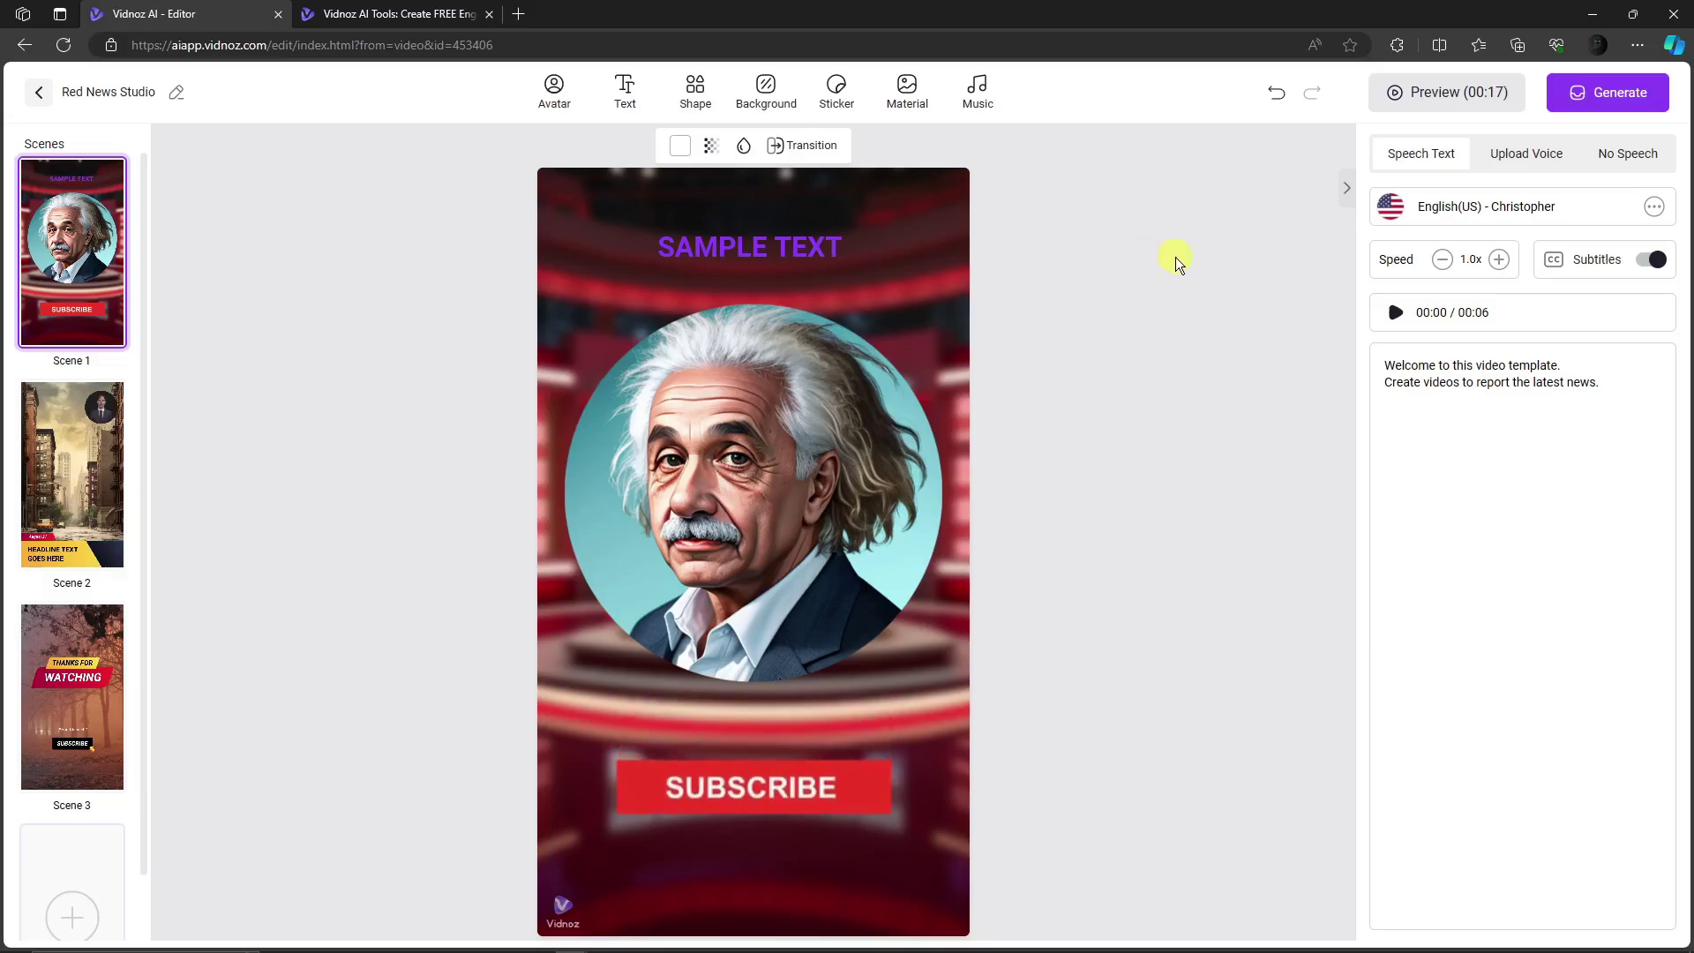
Step: Replace the Scene 1 welcome script with 'Sample video transcription.'
drag(1598, 382, 1304, 351)
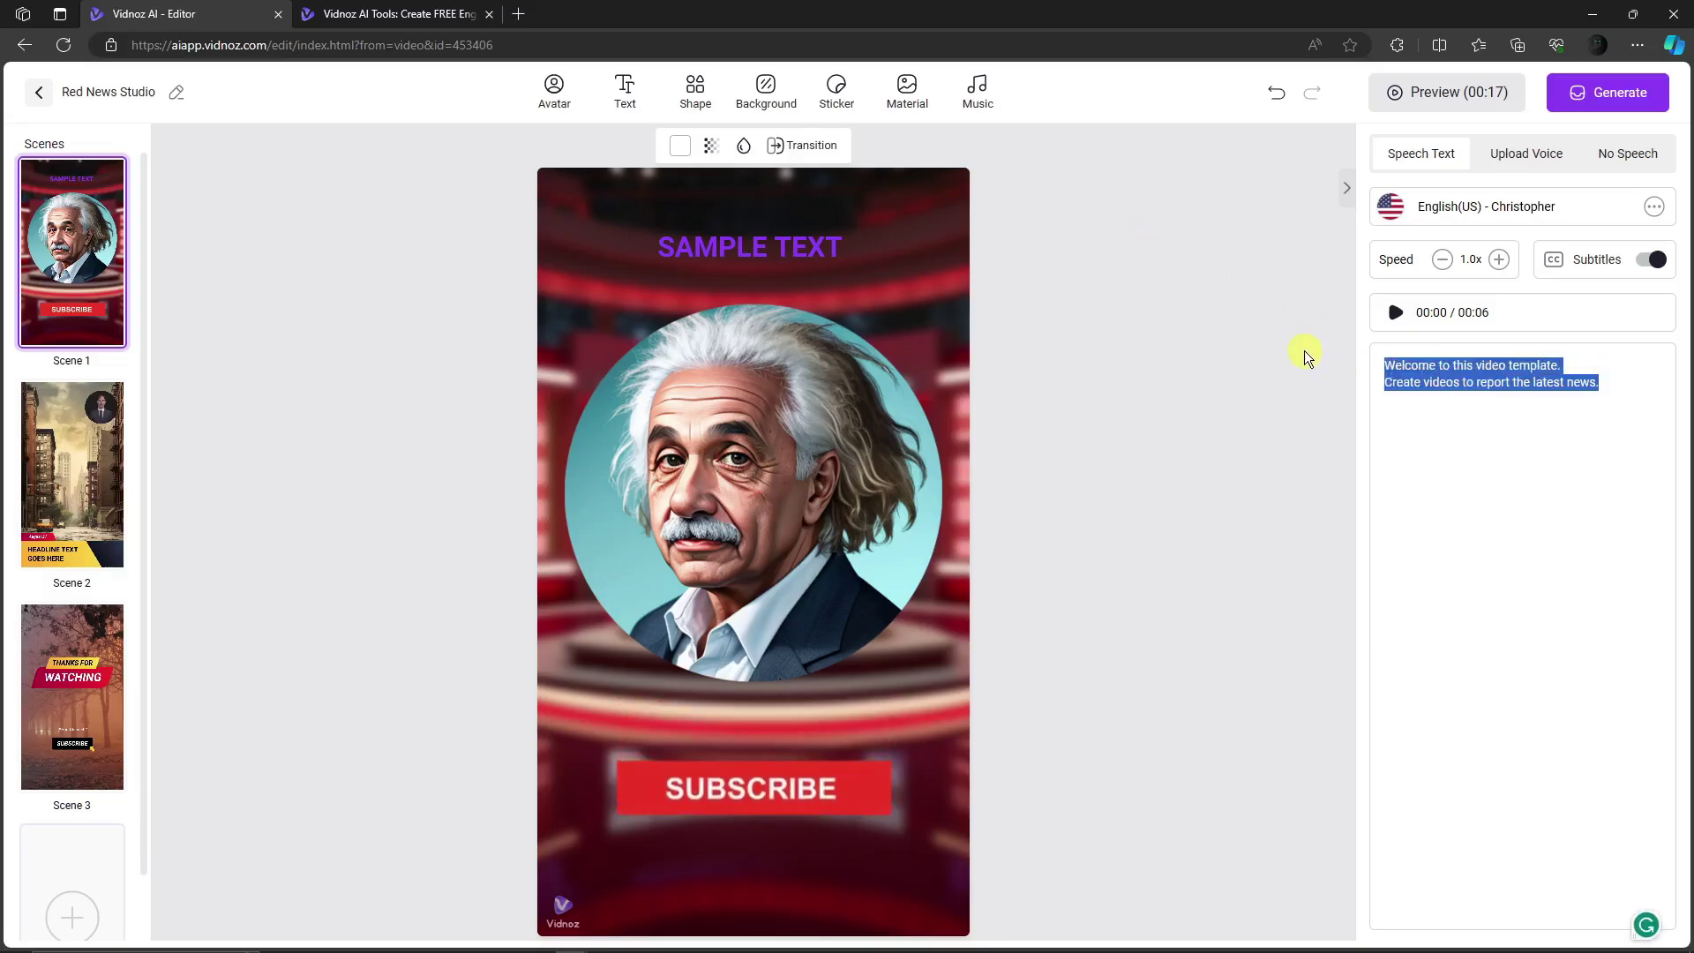
text(Sample vude)
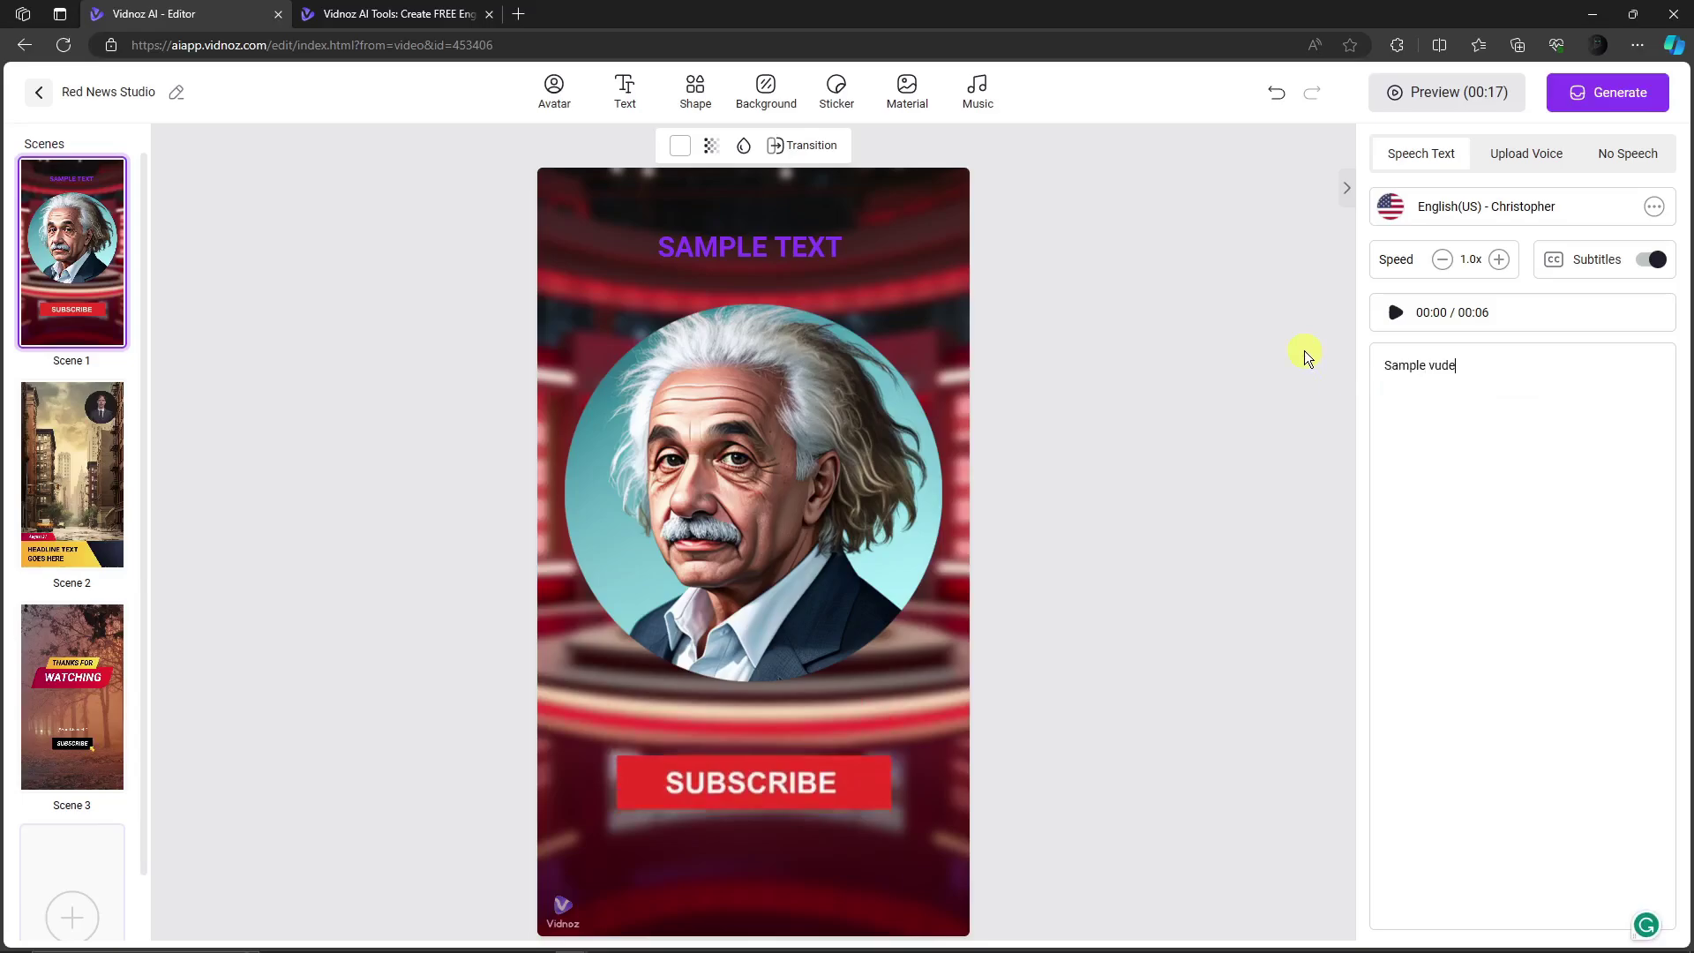
key(BackSpace)
key(BackSpace)
key(BackSpace)
text(ideo trans)
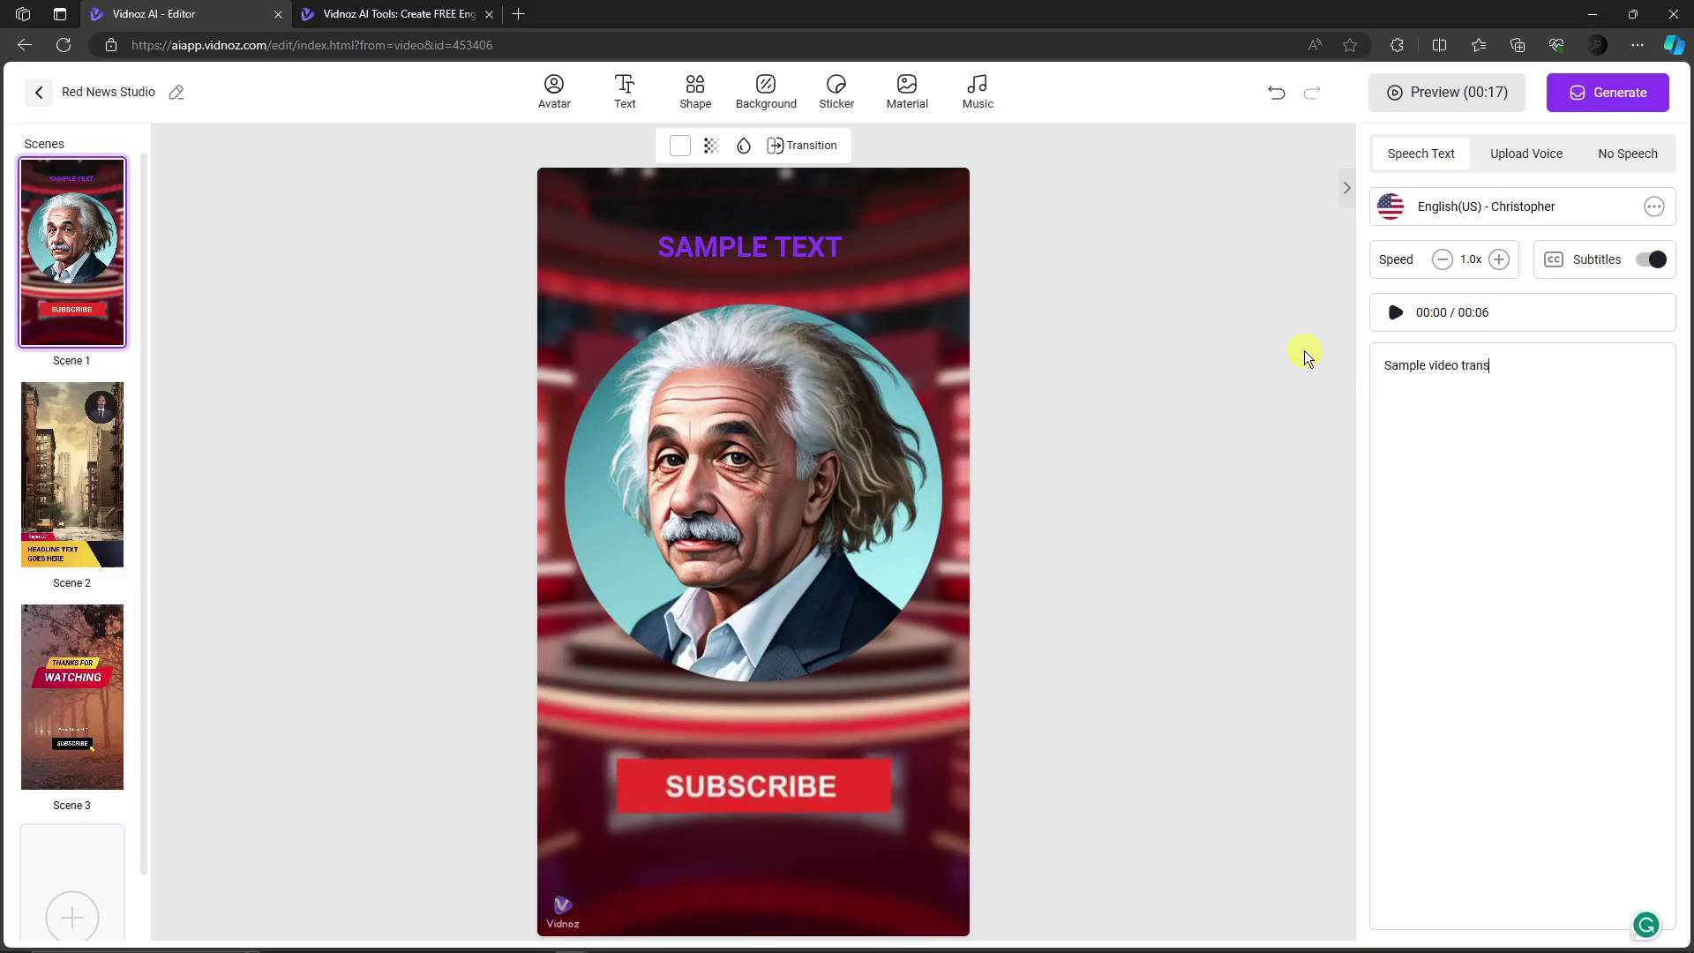
text(cription.)
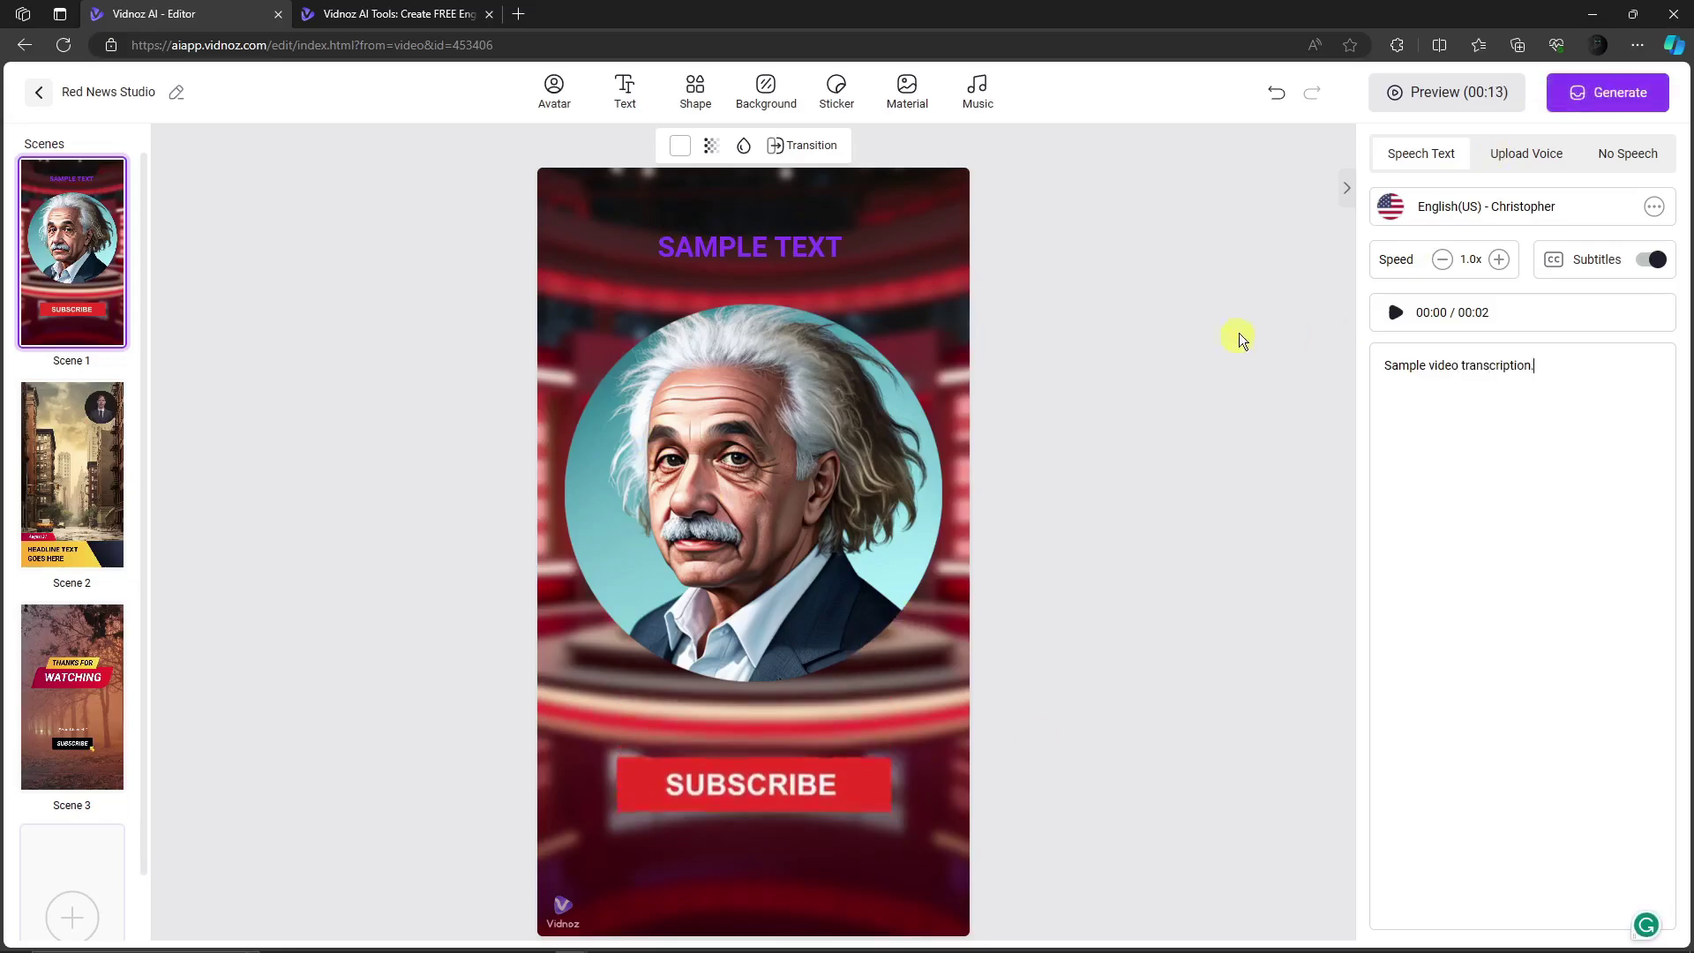
click(1655, 207)
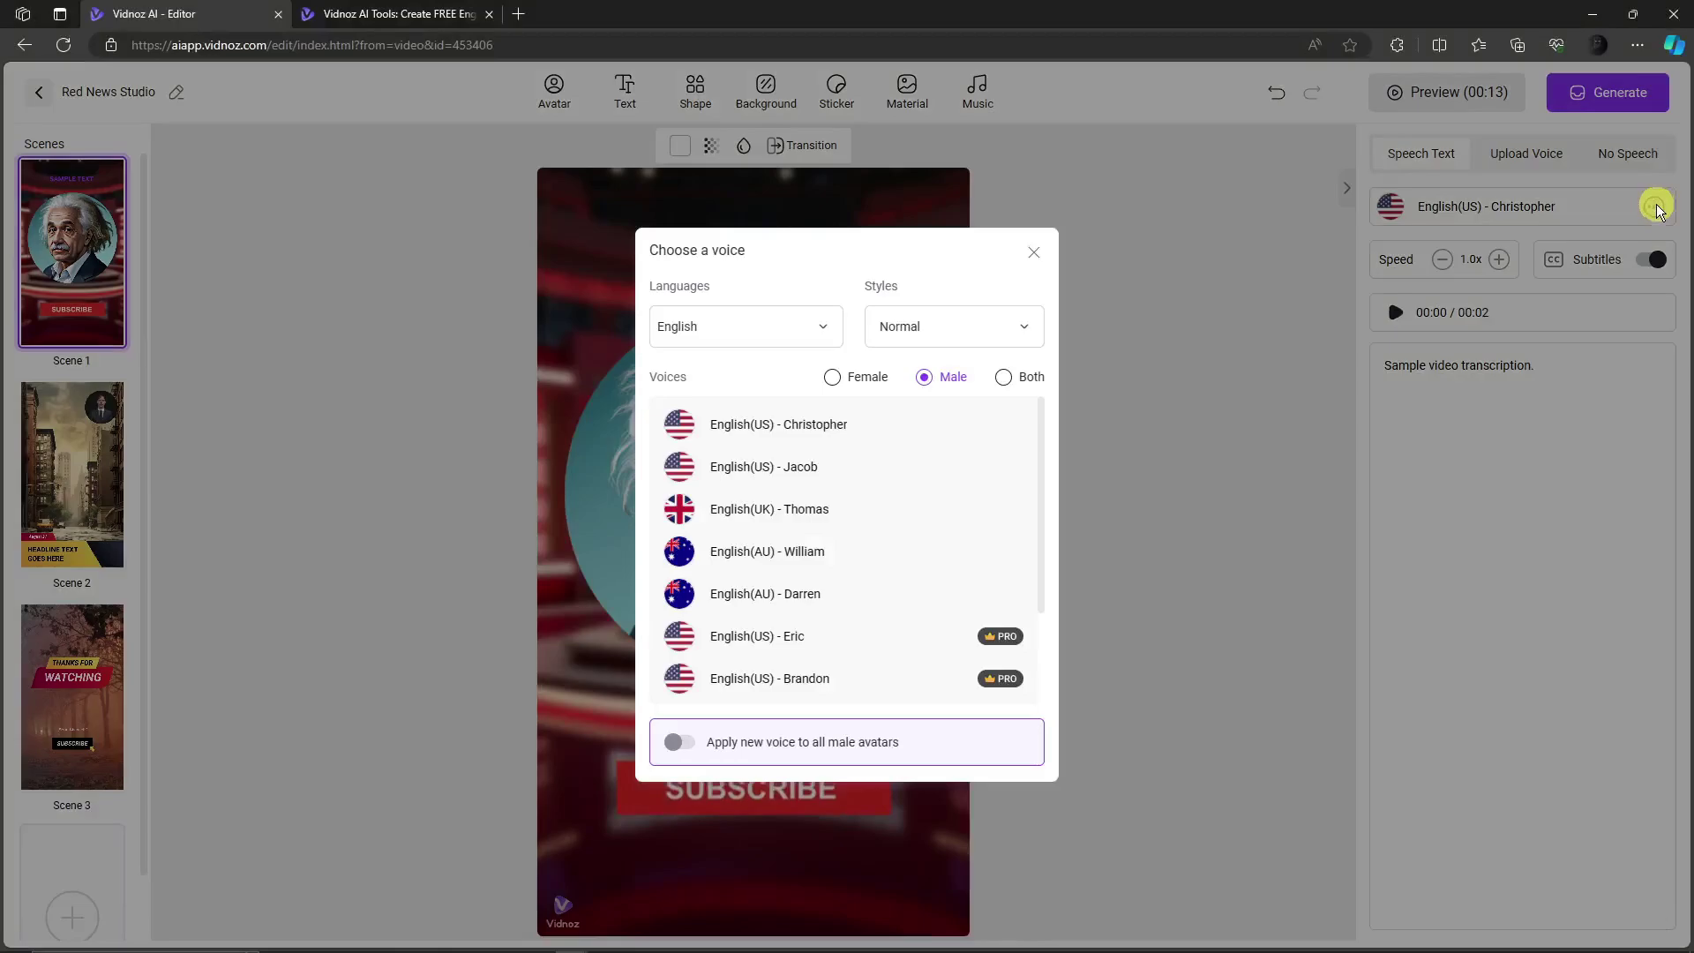
scroll(784, 516, down, 1)
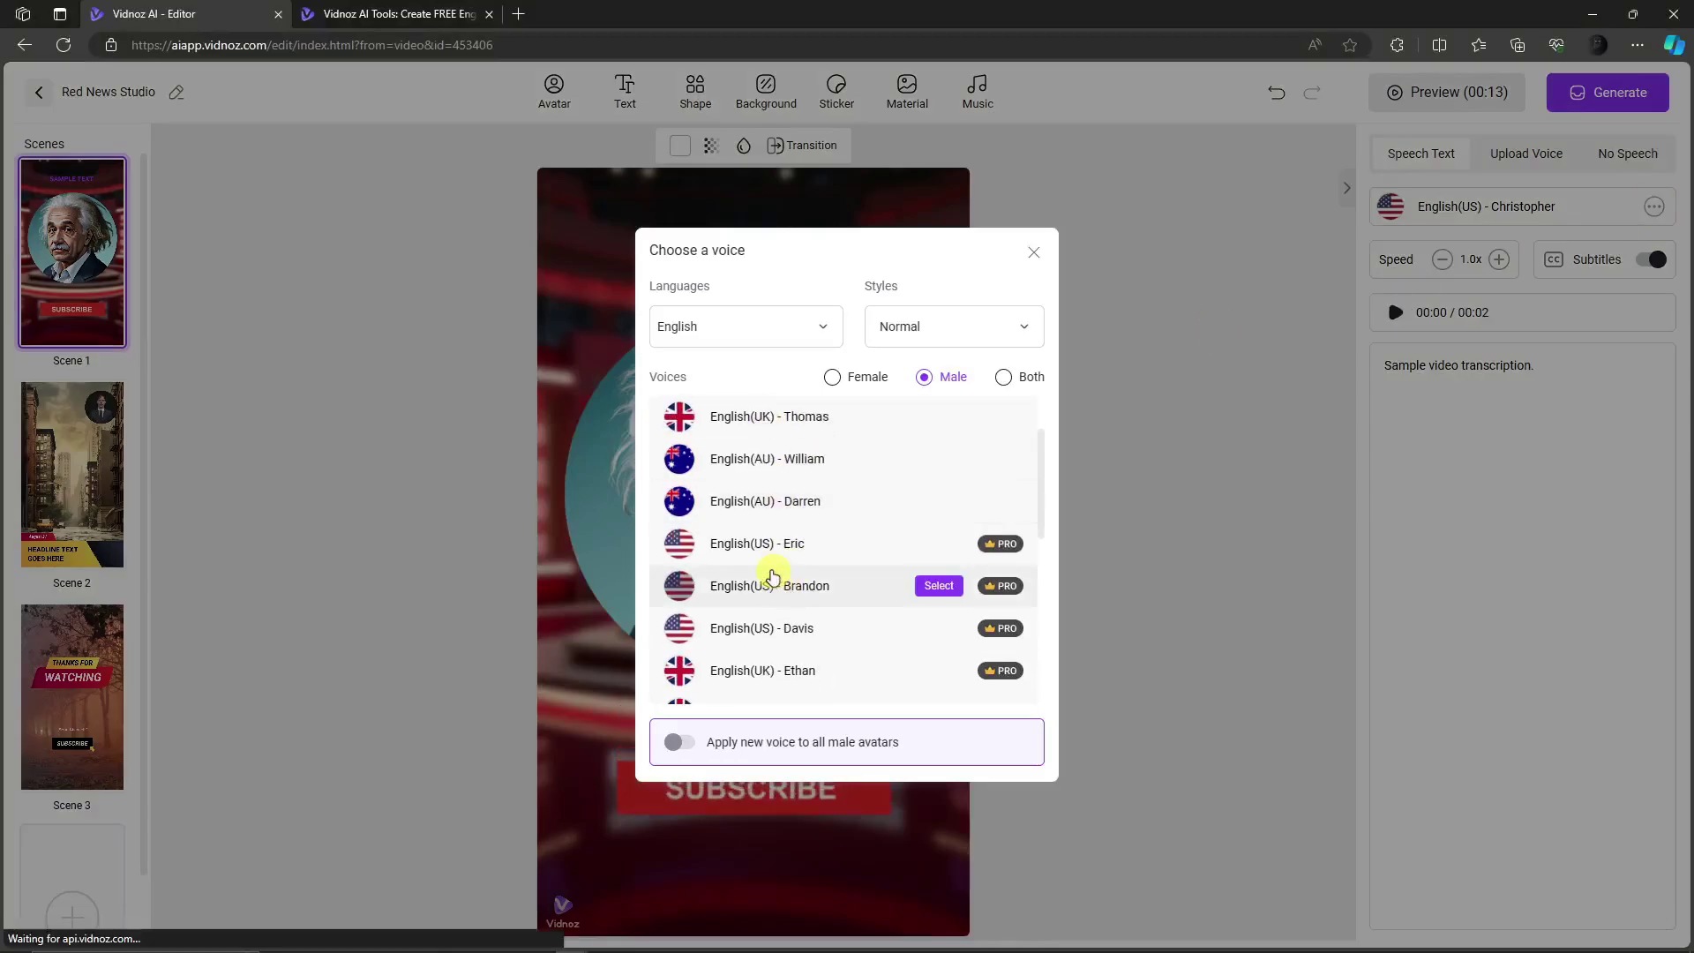
click(996, 547)
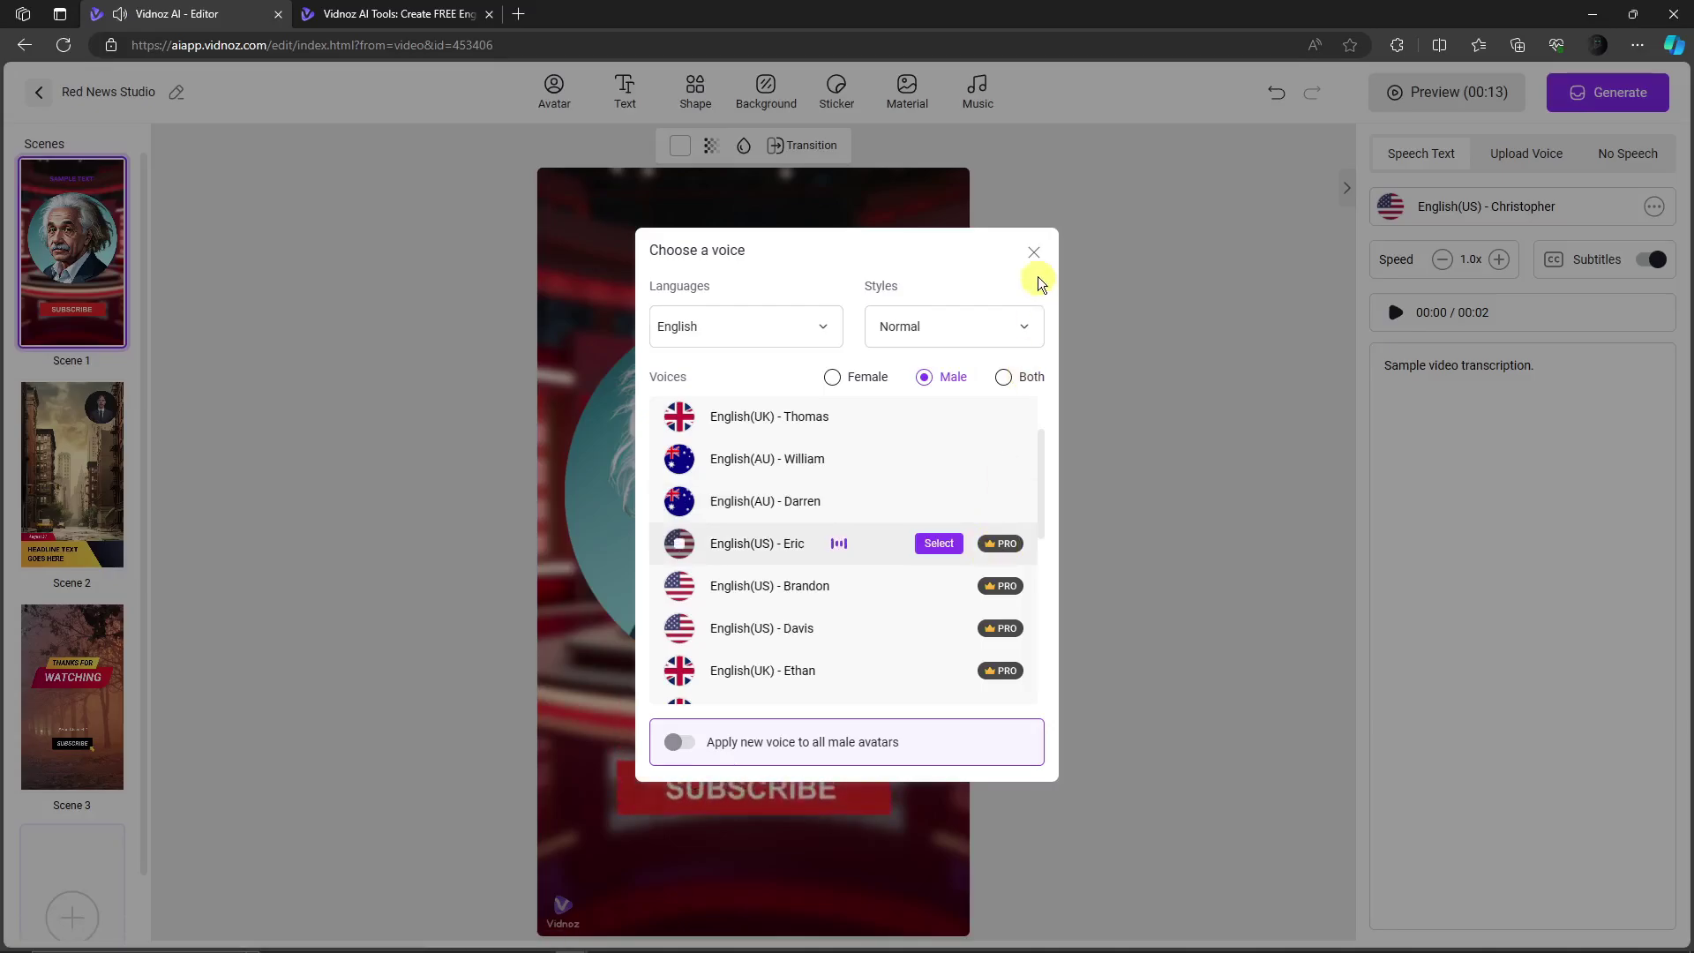
click(1034, 253)
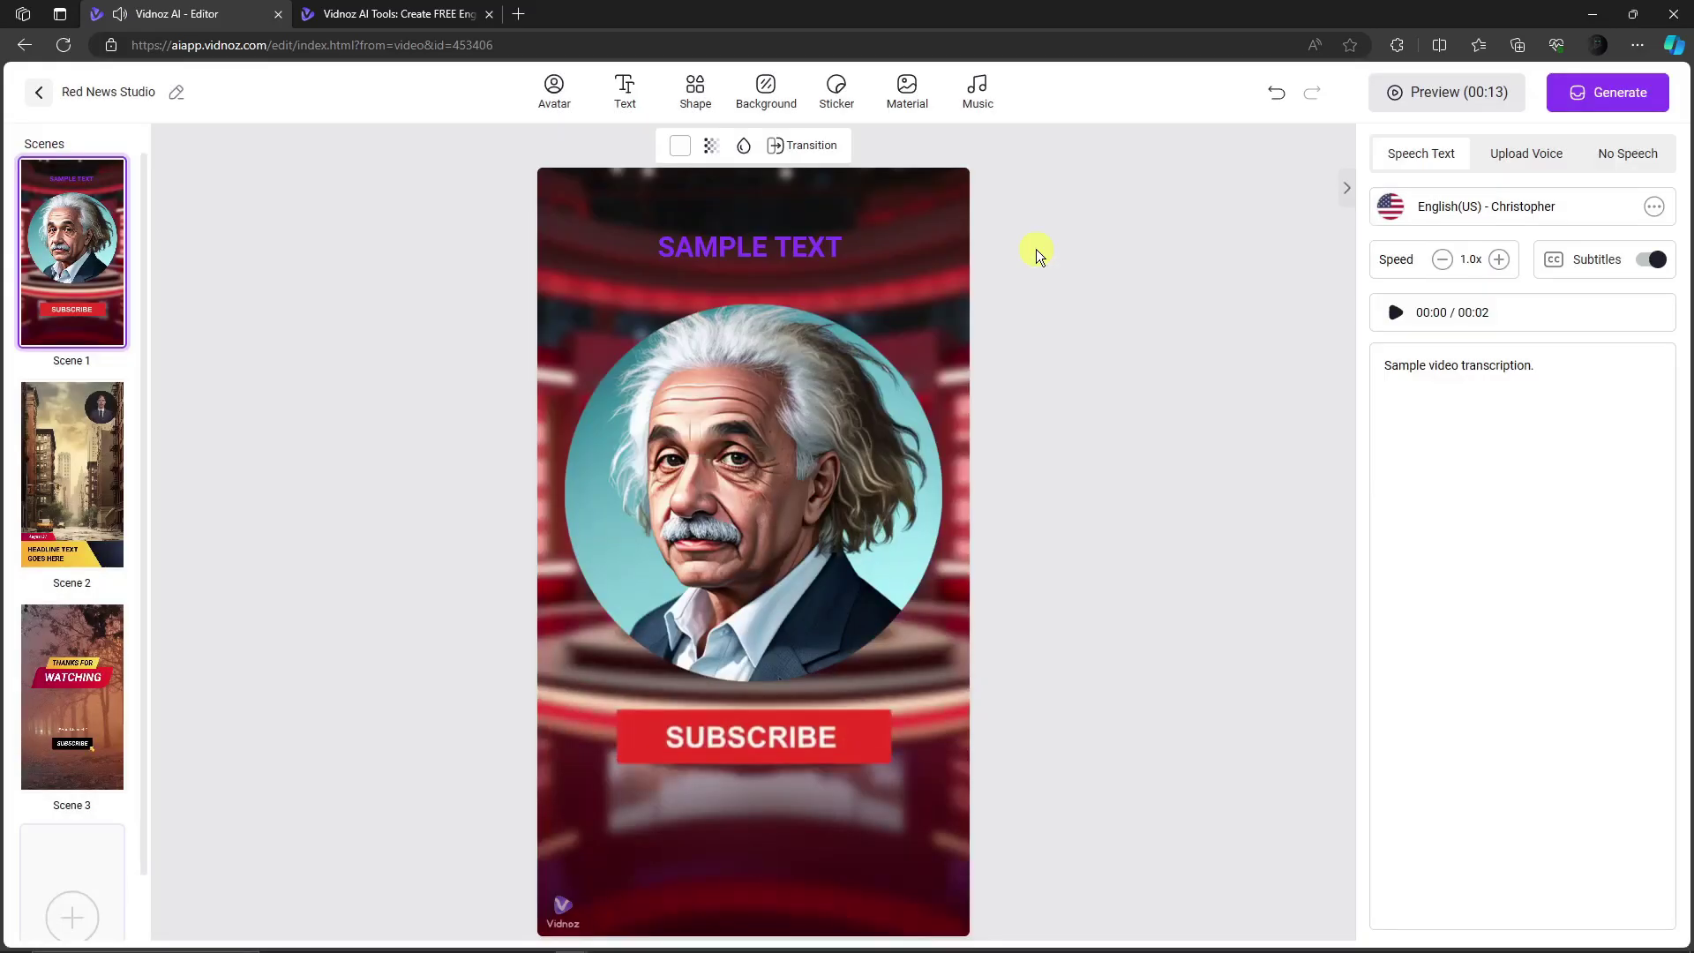
click(1648, 263)
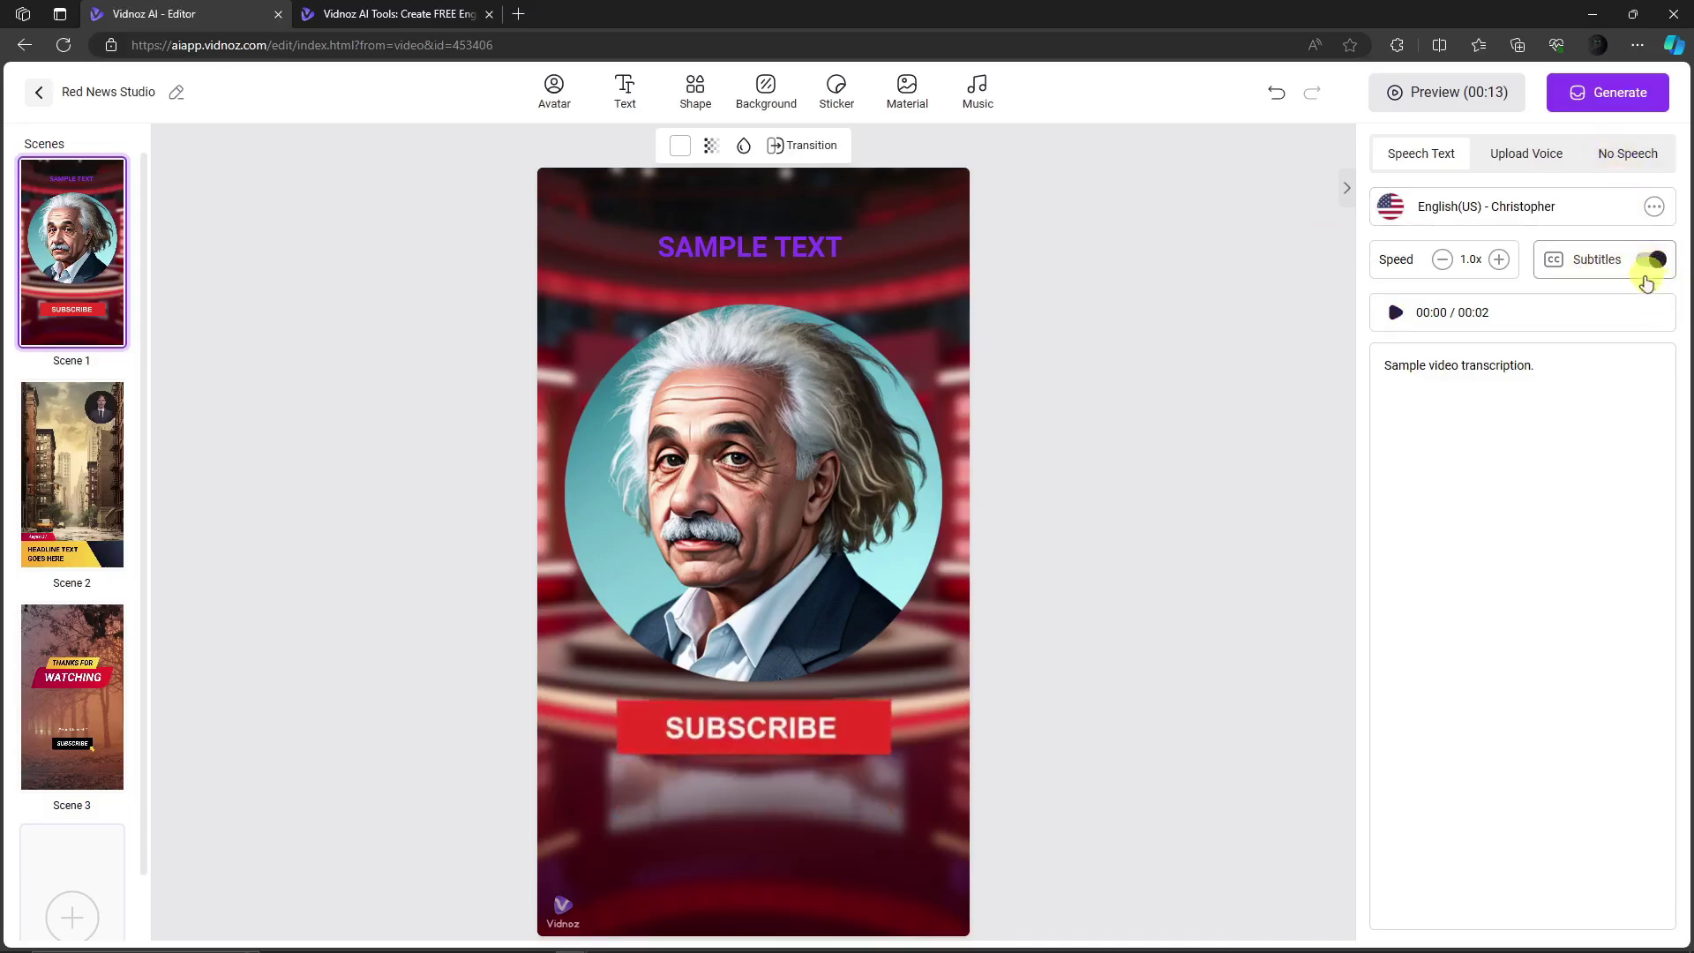
Step: Generate the three-scene Red News Studio video so rendering starts in My Creations
click(1583, 94)
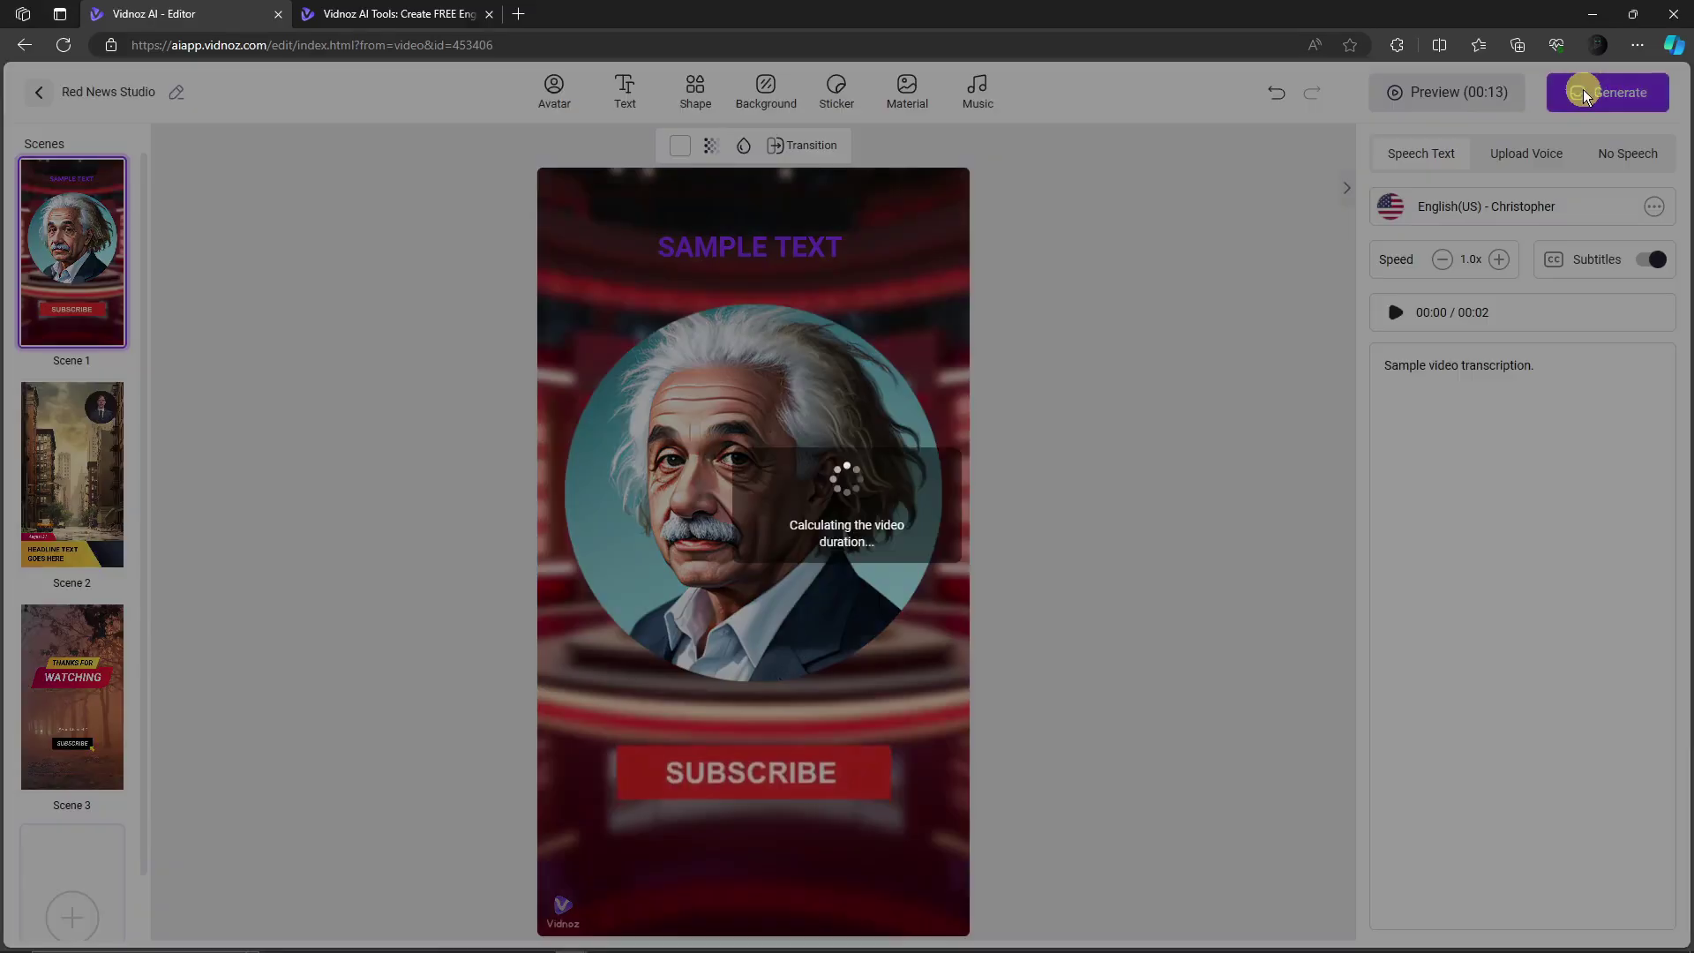